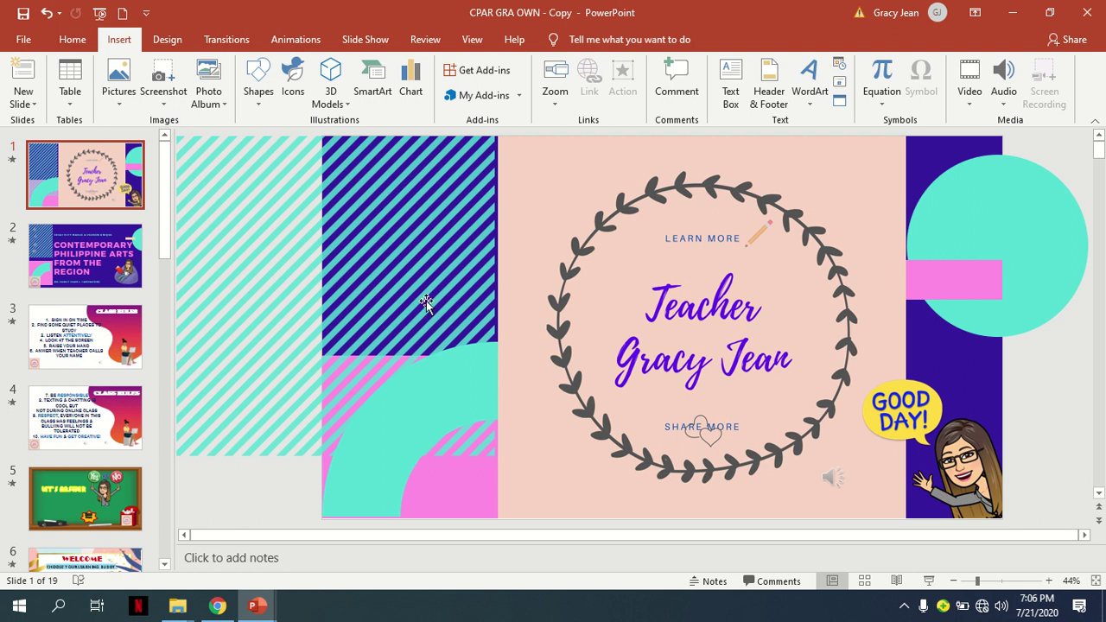
Go to slide 5, LET'S ANSWER, and start the slideshow from that slide.
{"action": "left_click", "coordinate": [86, 254]}
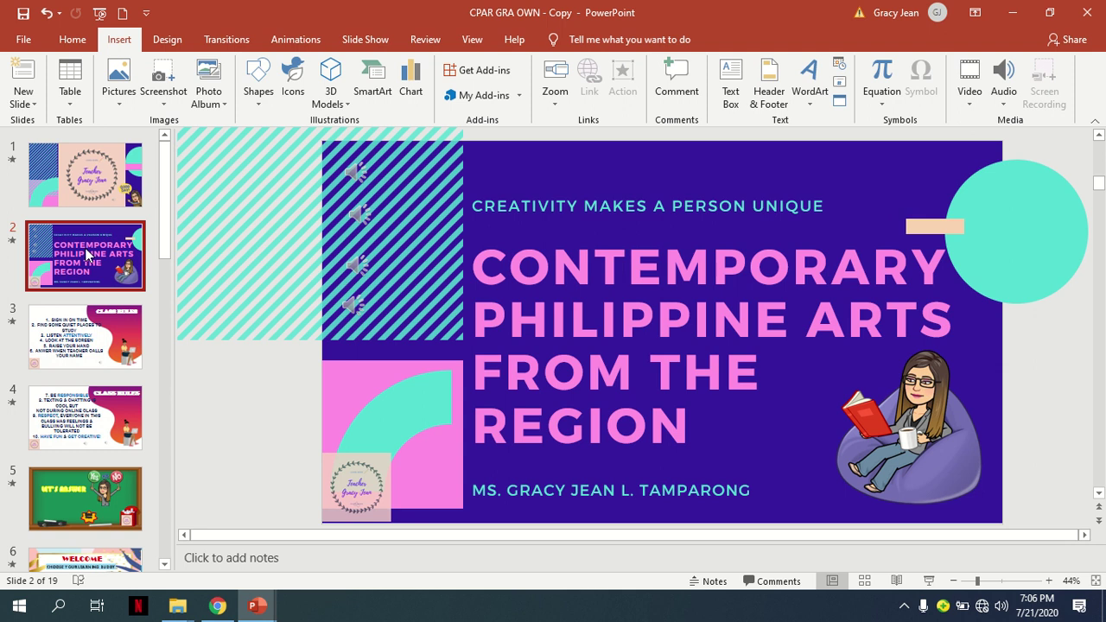
{"action": "left_click", "coordinate": [531, 341]}
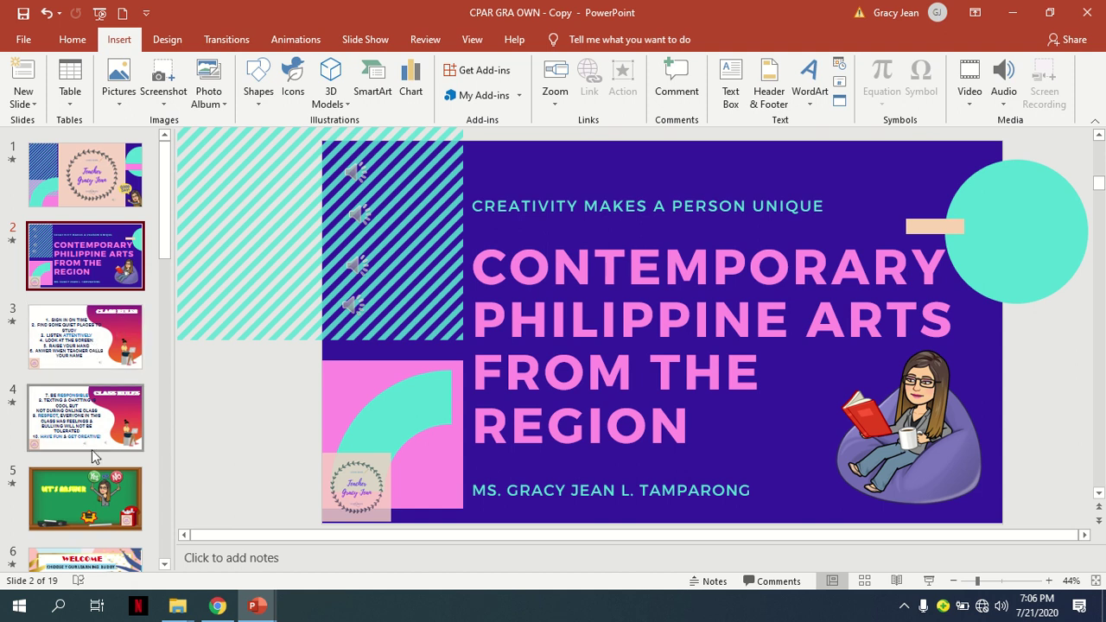
{"action": "left_click", "coordinate": [47, 494]}
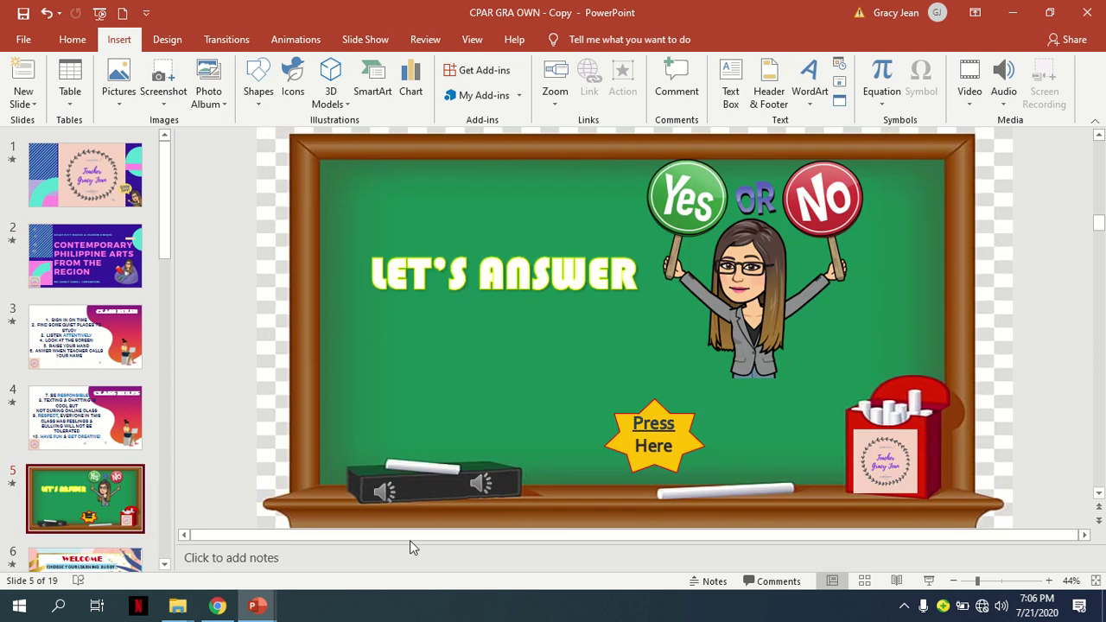
{"action": "left_click", "coordinate": [924, 582]}
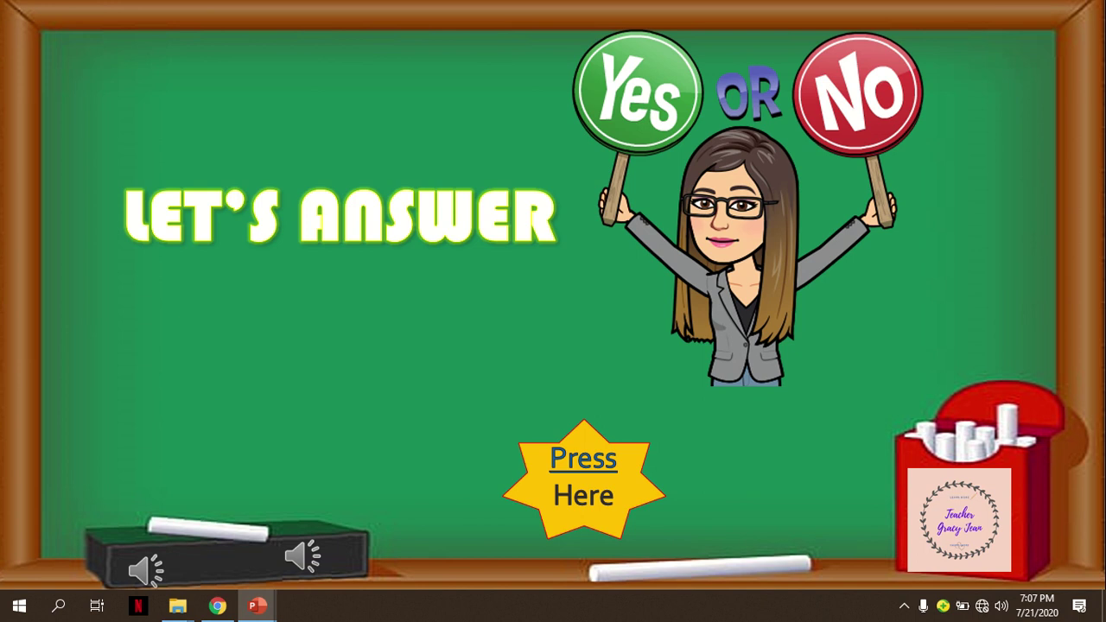
Follow Press Here to WELCOME, try Jane's I'M JANE link, go back, then choose Bob.
{"action": "left_click", "coordinate": [587, 477]}
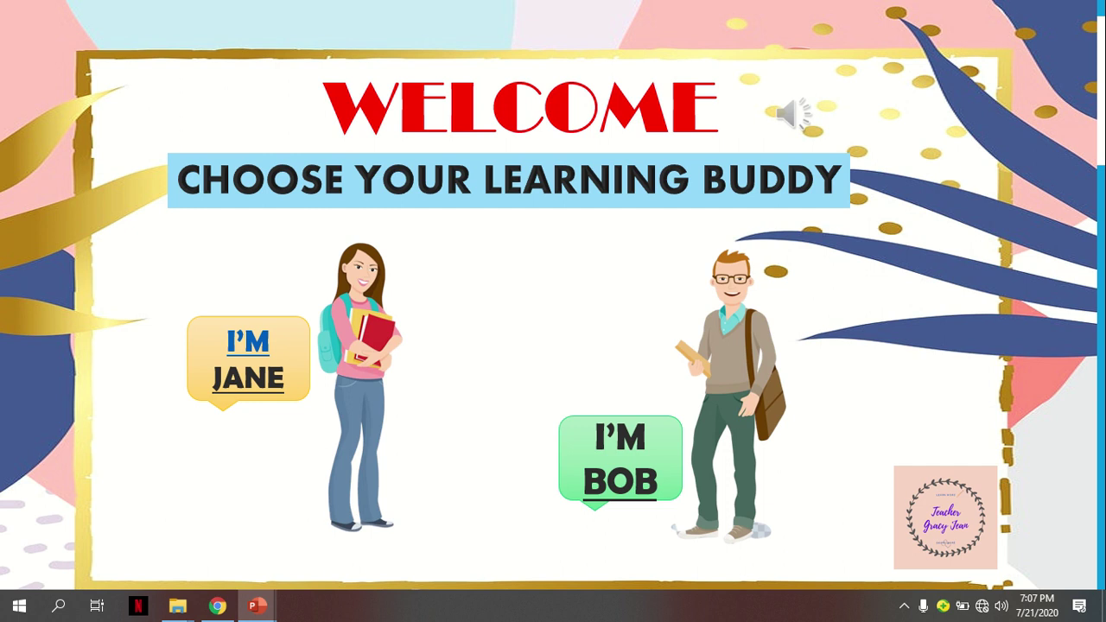
{"action": "left_click", "coordinate": [297, 365]}
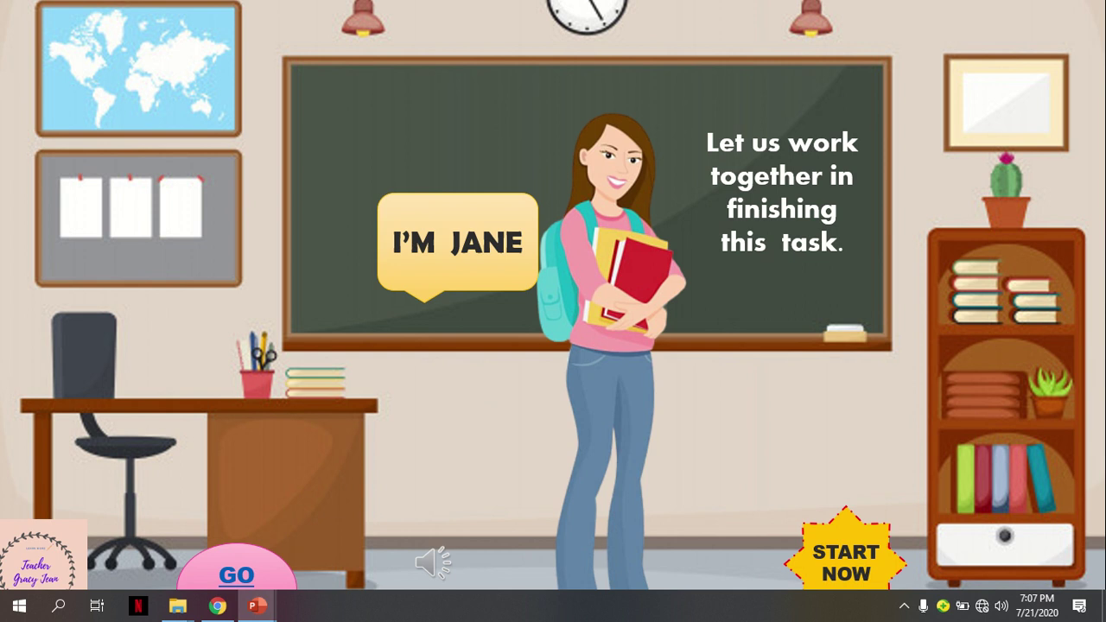
{"action": "left_click", "coordinate": [263, 574]}
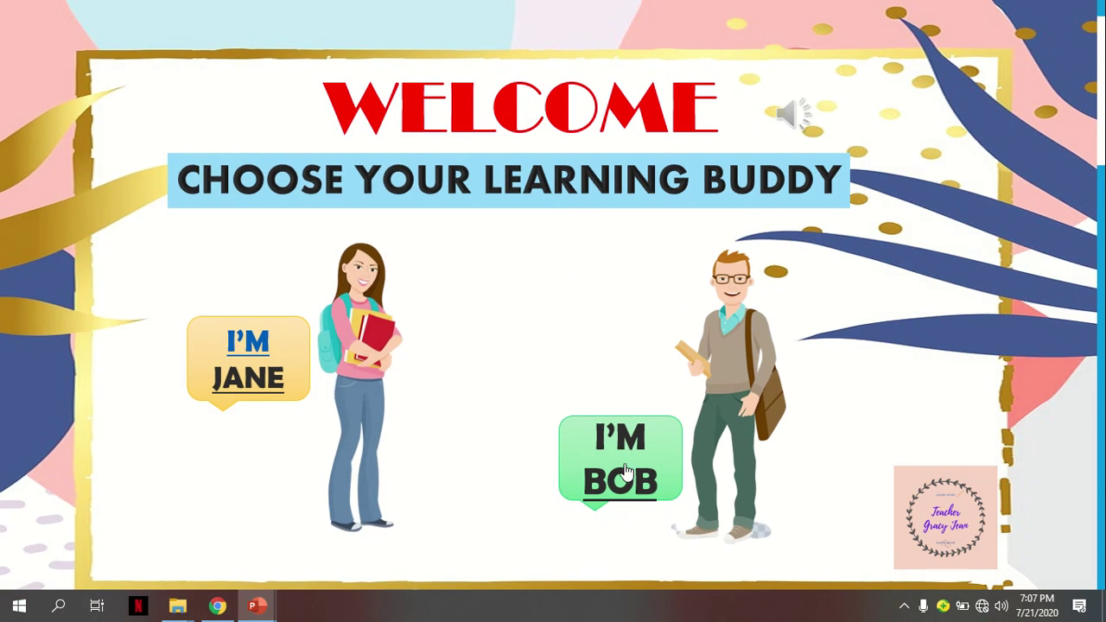
{"action": "left_click", "coordinate": [707, 430]}
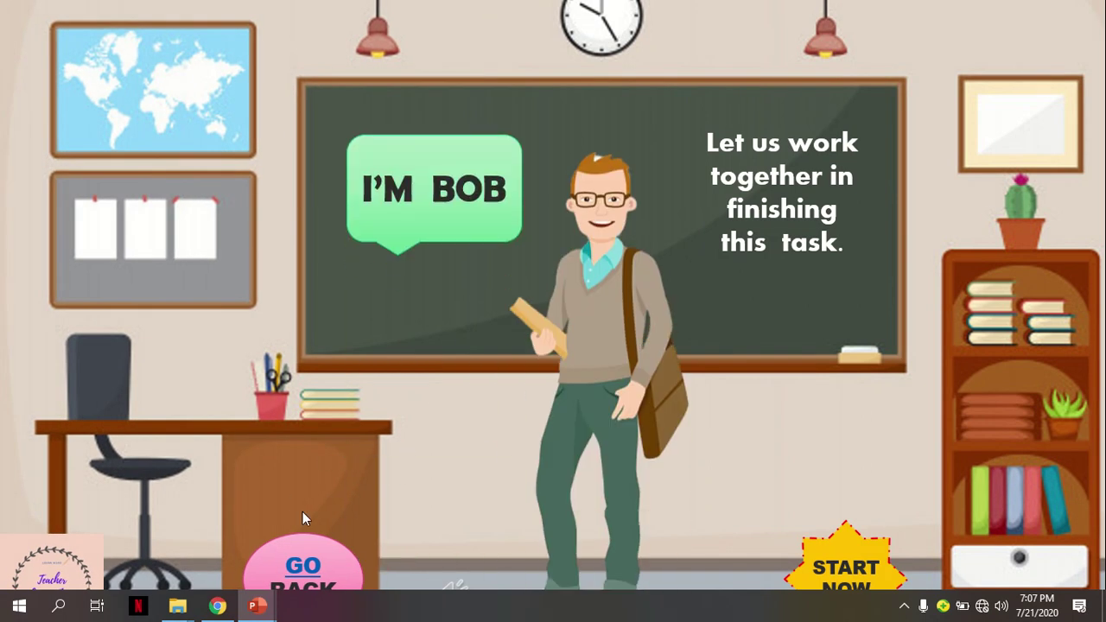
Start the quiz, answer YES, go back, answer No, then end the slideshow.
{"action": "left_click", "coordinate": [843, 549]}
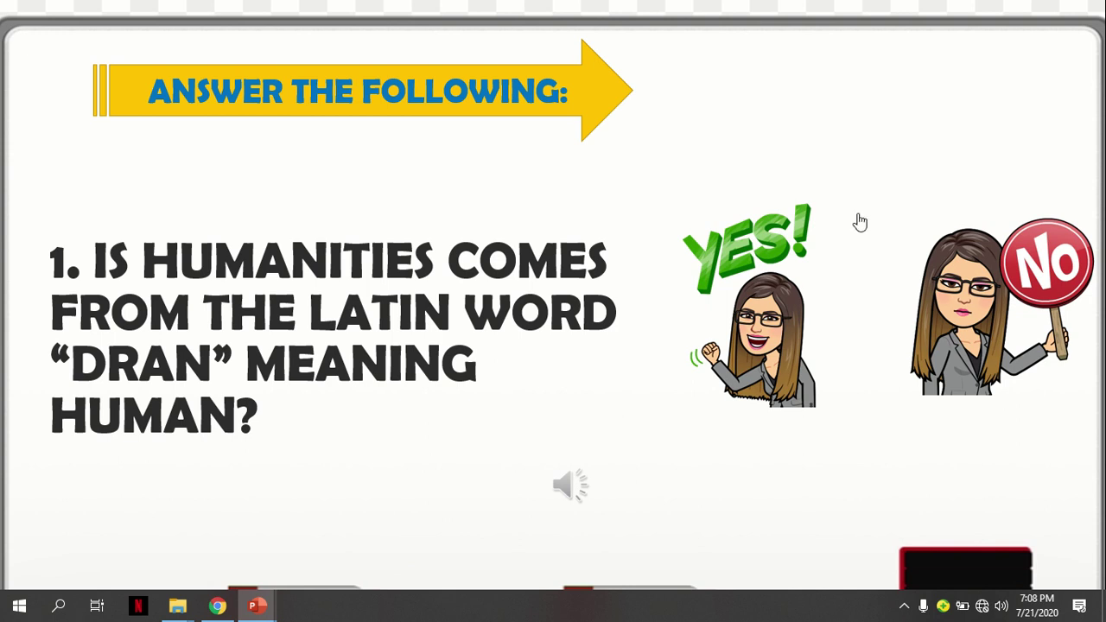
{"action": "left_click", "coordinate": [763, 313]}
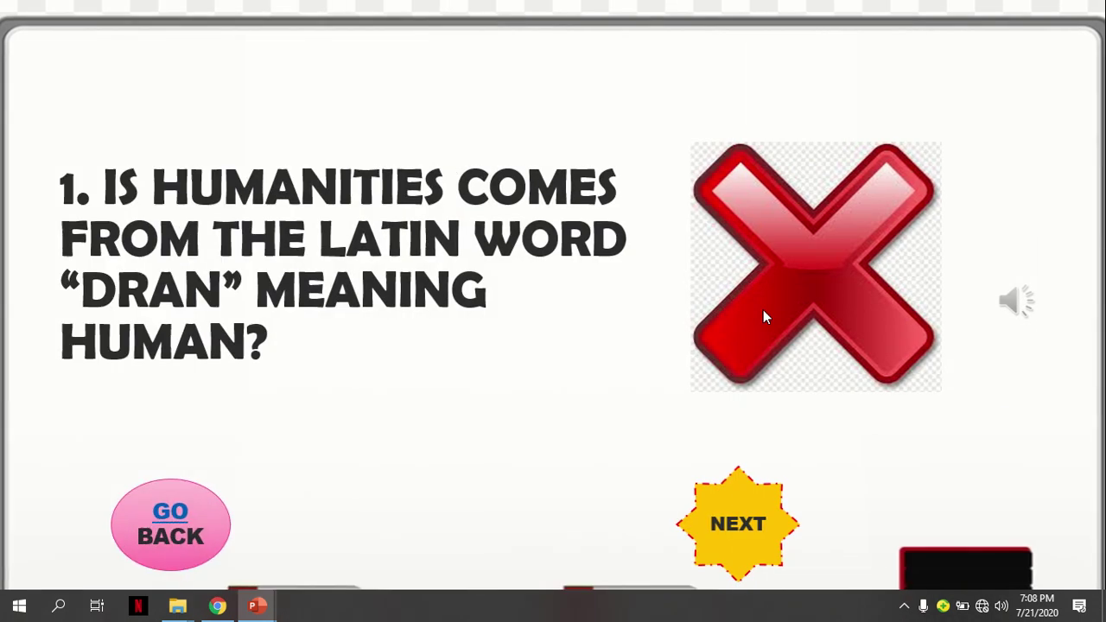
{"action": "left_click", "coordinate": [192, 510]}
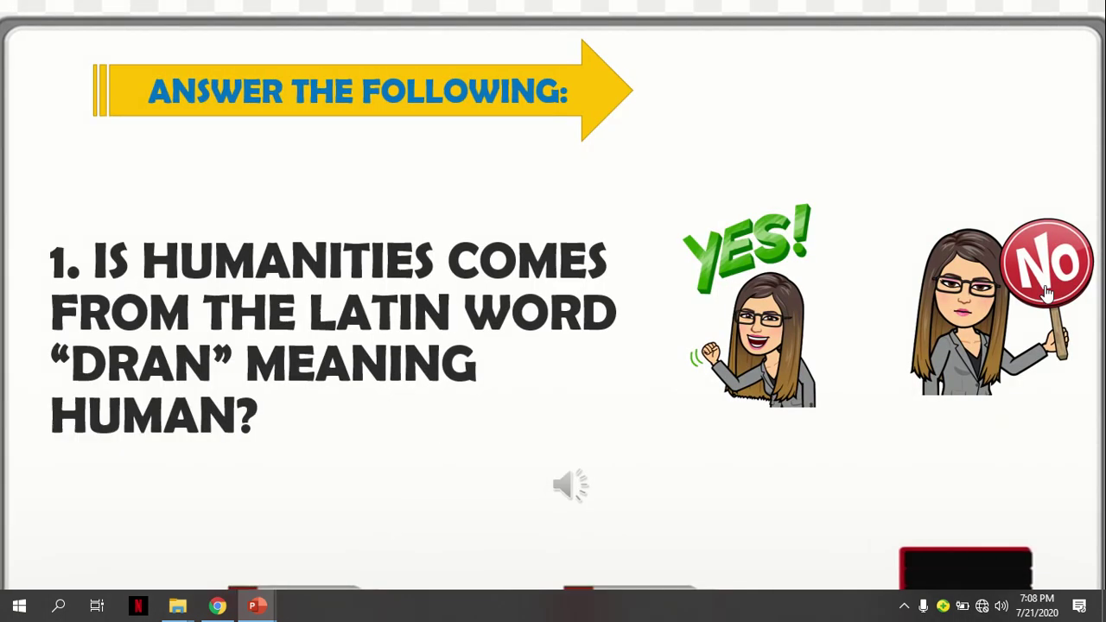
{"action": "left_click", "coordinate": [983, 313]}
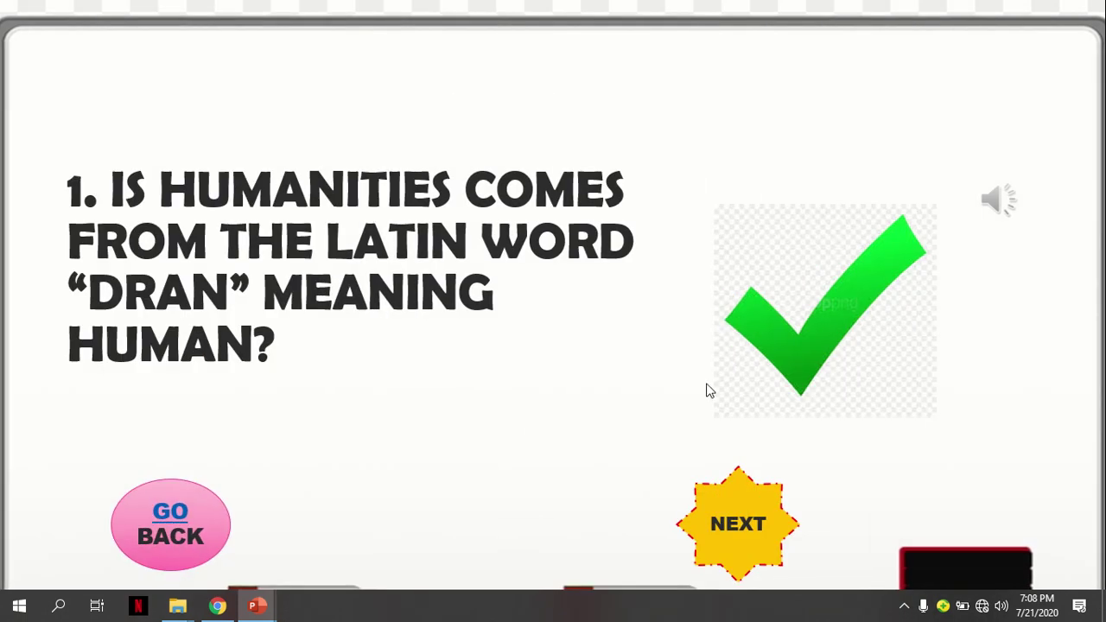
{"action": "key", "text": "Escape"}
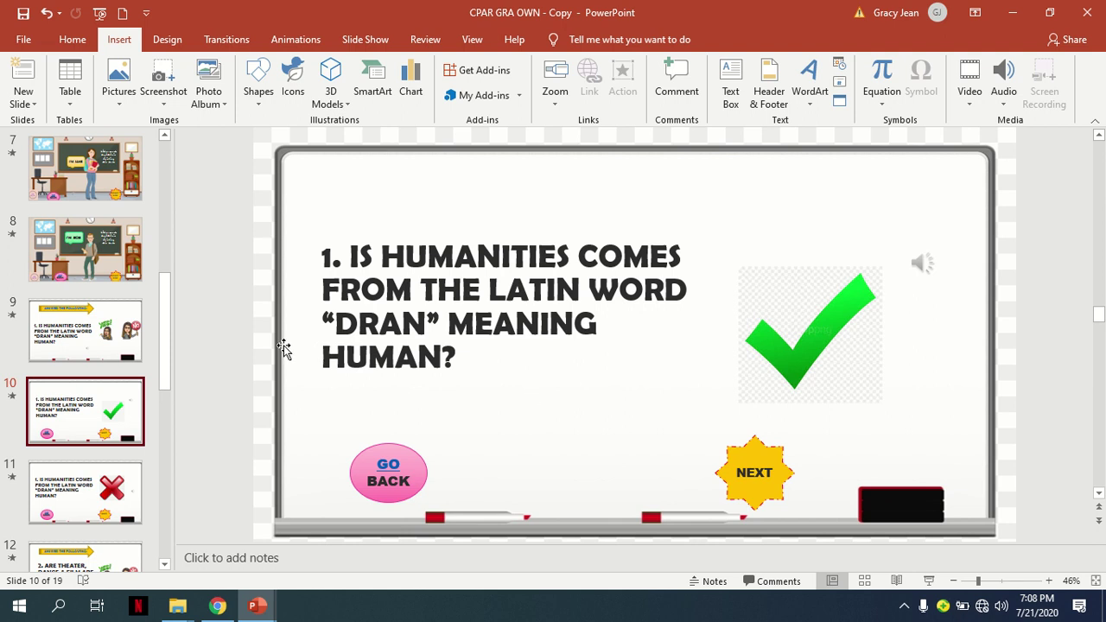
Return the editor to slide 5, LET'S ANSWER, from the thumbnail pane.
{"action": "scroll", "coordinate": [168, 337], "scroll_direction": "up", "scroll_amount": 5}
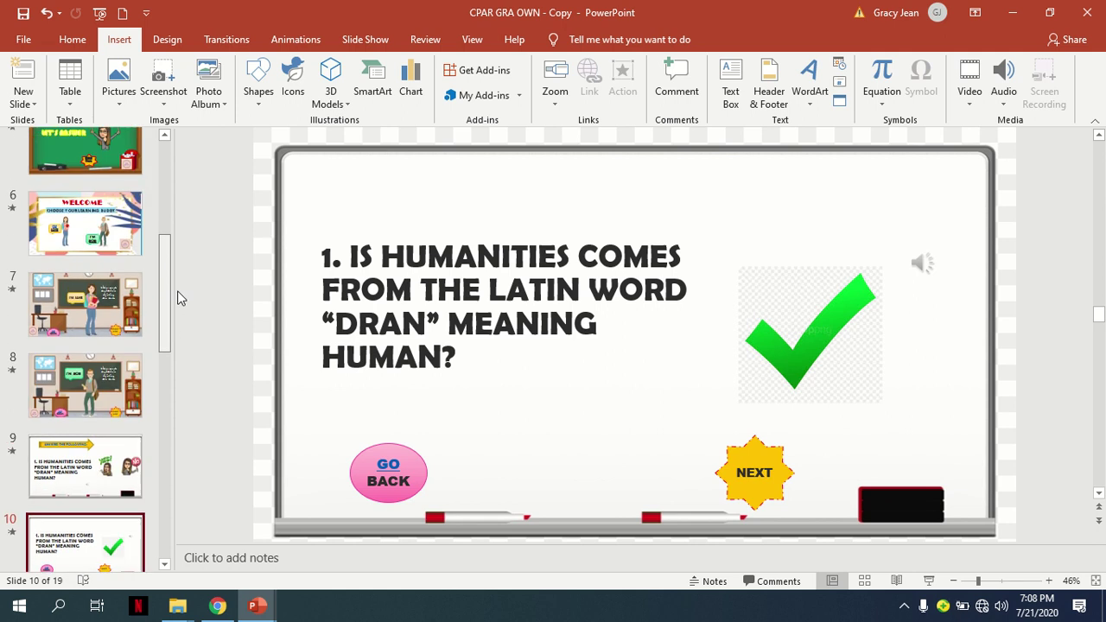
{"action": "left_click", "coordinate": [82, 342]}
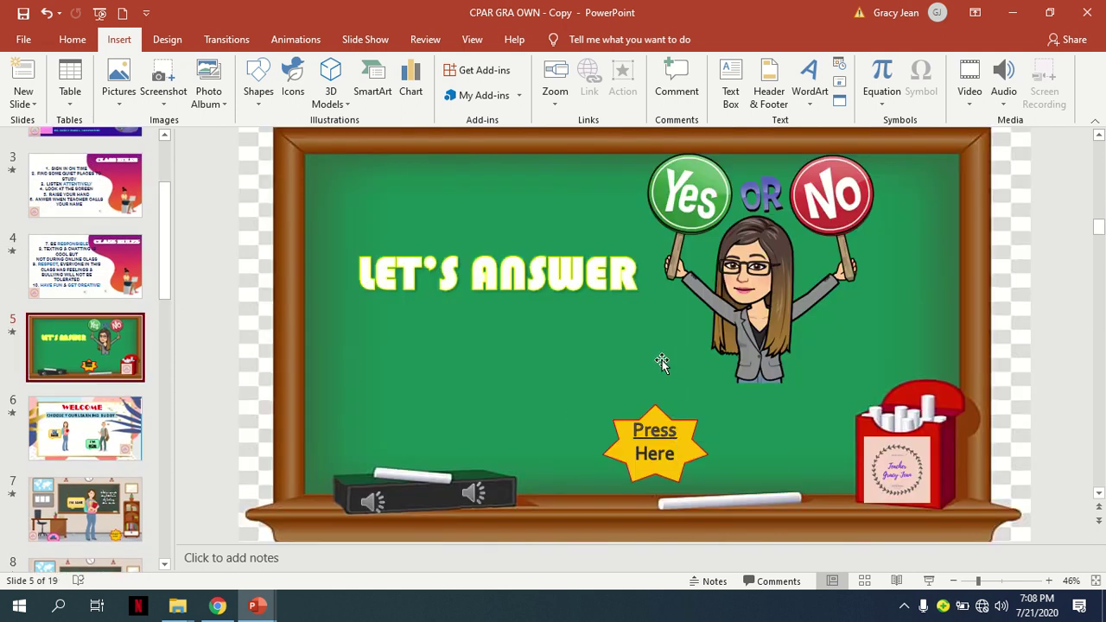
Remove the hyperlink from the Press Here star, then view slide 6, WELCOME.
{"action": "left_click", "coordinate": [636, 439]}
{"action": "right_click", "coordinate": [637, 441]}
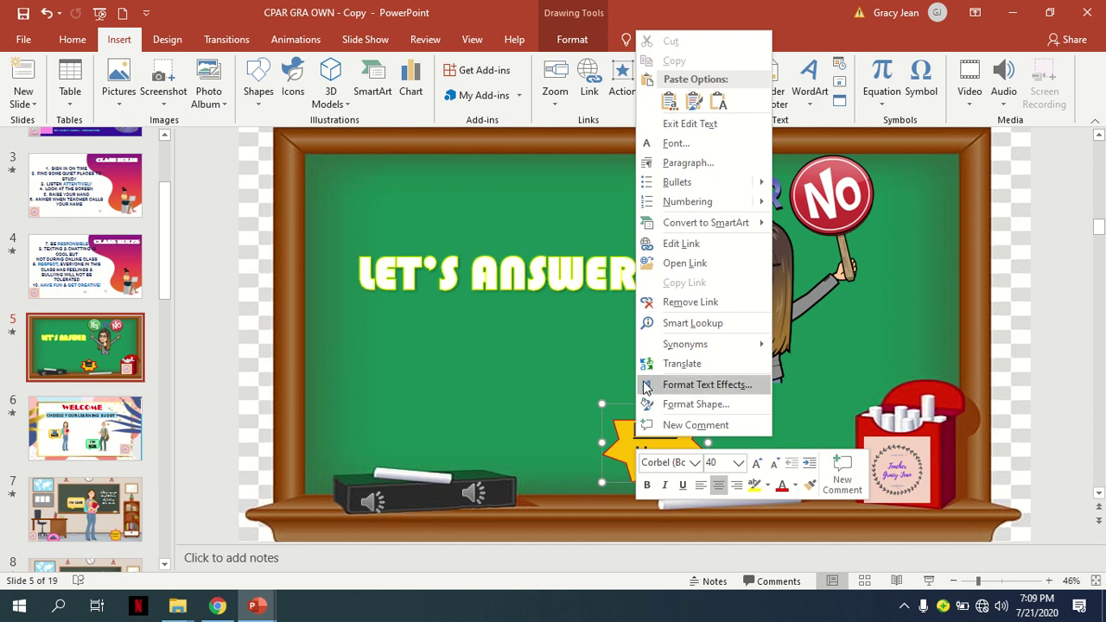
{"action": "left_click", "coordinate": [691, 303]}
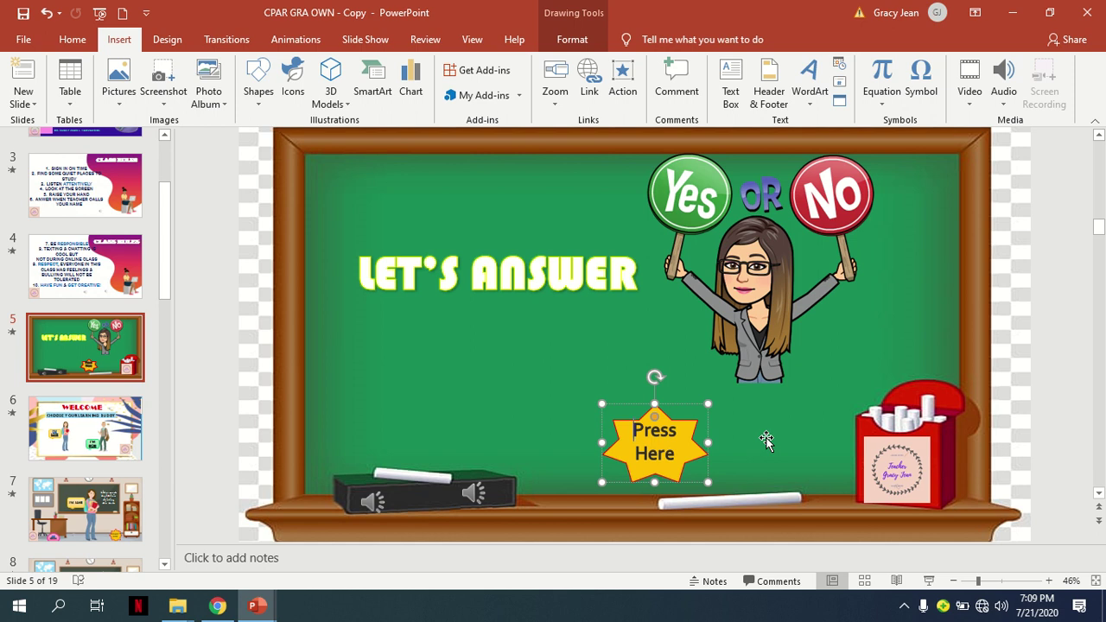
{"action": "left_click", "coordinate": [101, 419]}
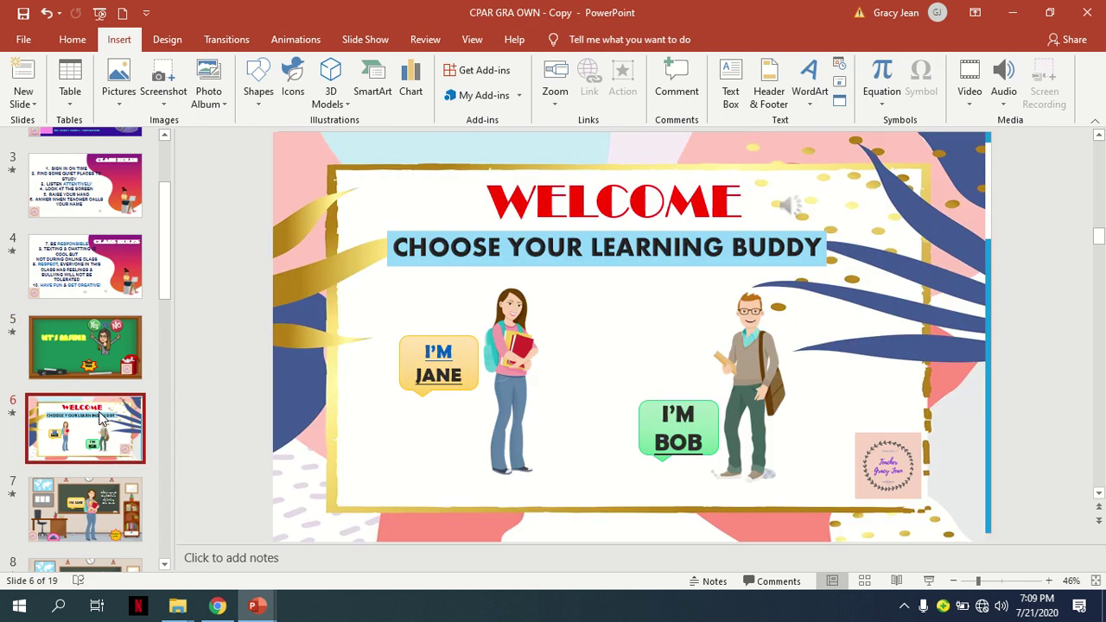
Compare slides 5 and 6, ending on LET'S ANSWER with the Press Here star selected.
{"action": "left_click", "coordinate": [115, 361]}
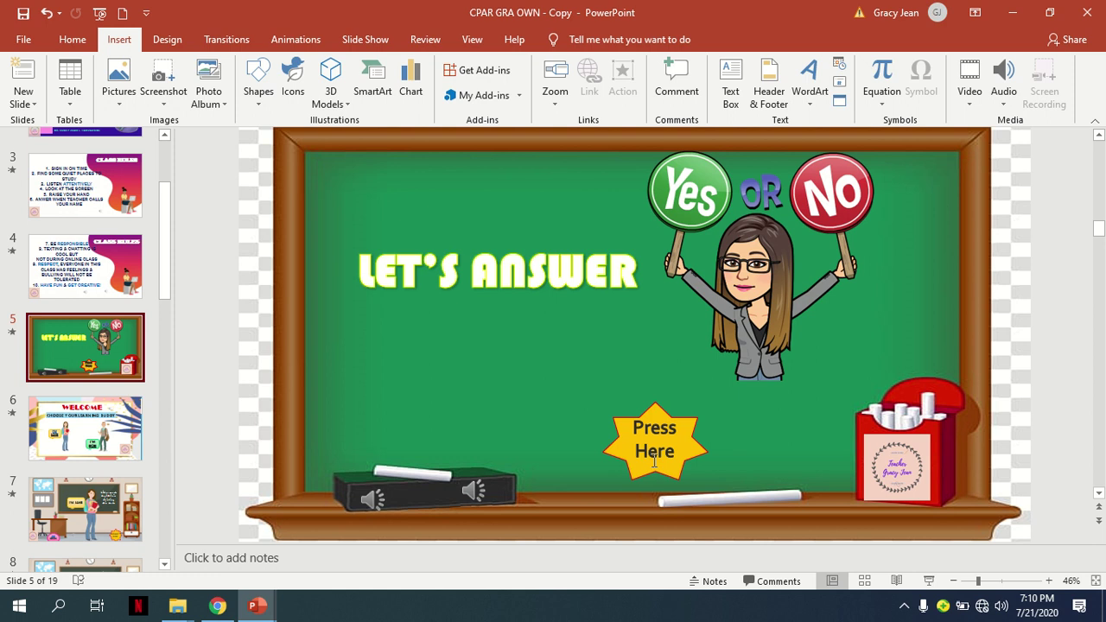
{"action": "left_click", "coordinate": [128, 432]}
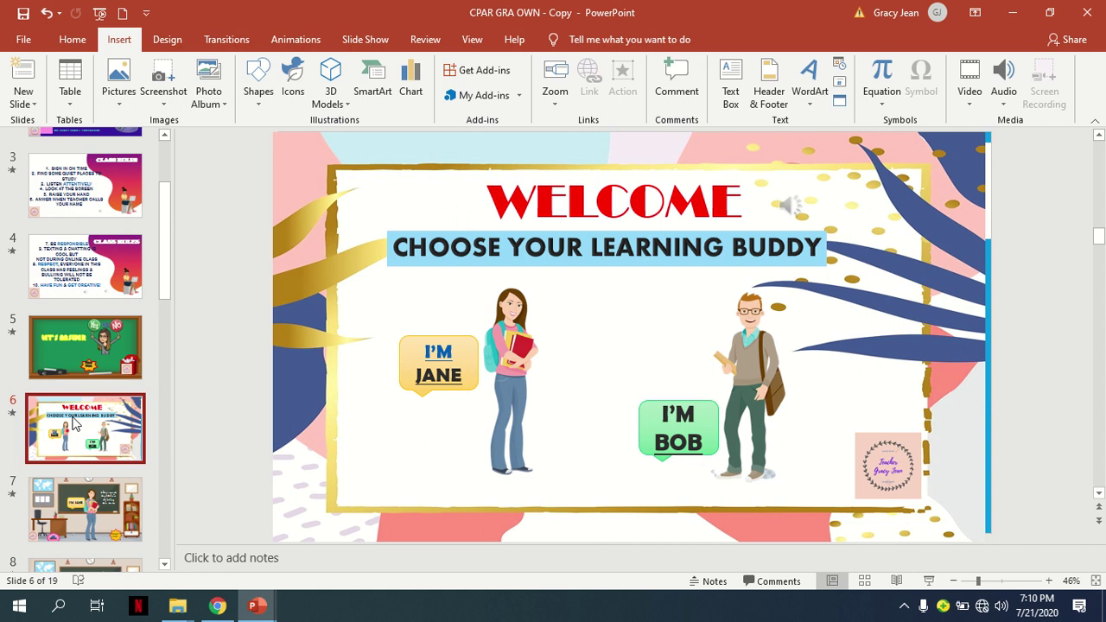
{"action": "left_click", "coordinate": [76, 347]}
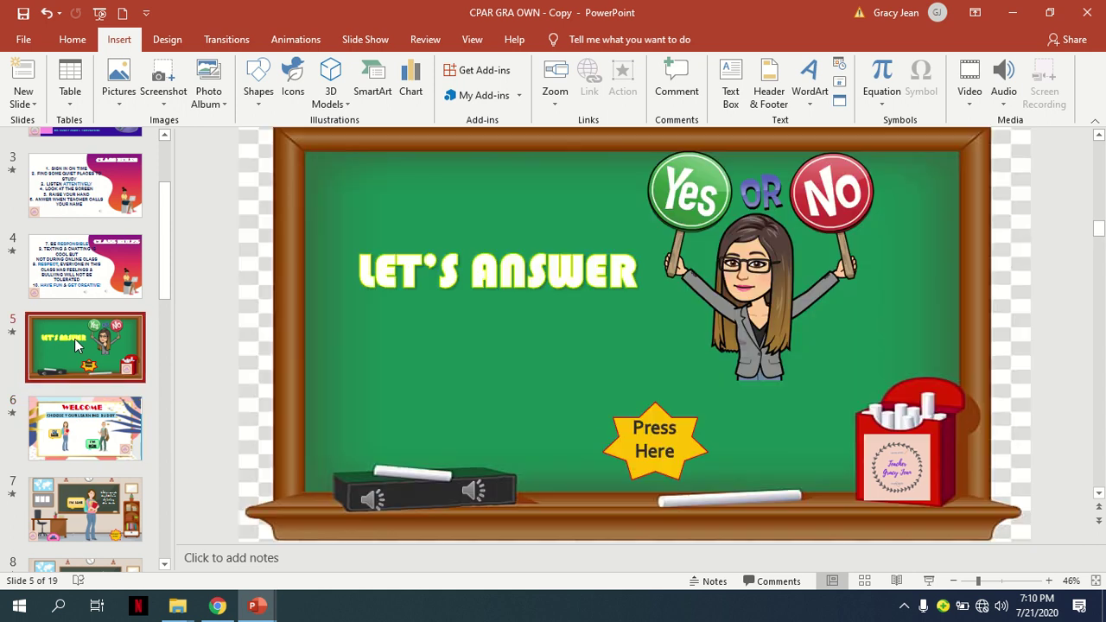
{"action": "left_click", "coordinate": [650, 438]}
Open the Insert Hyperlink dialog for the Press Here text.
{"action": "right_click", "coordinate": [652, 441]}
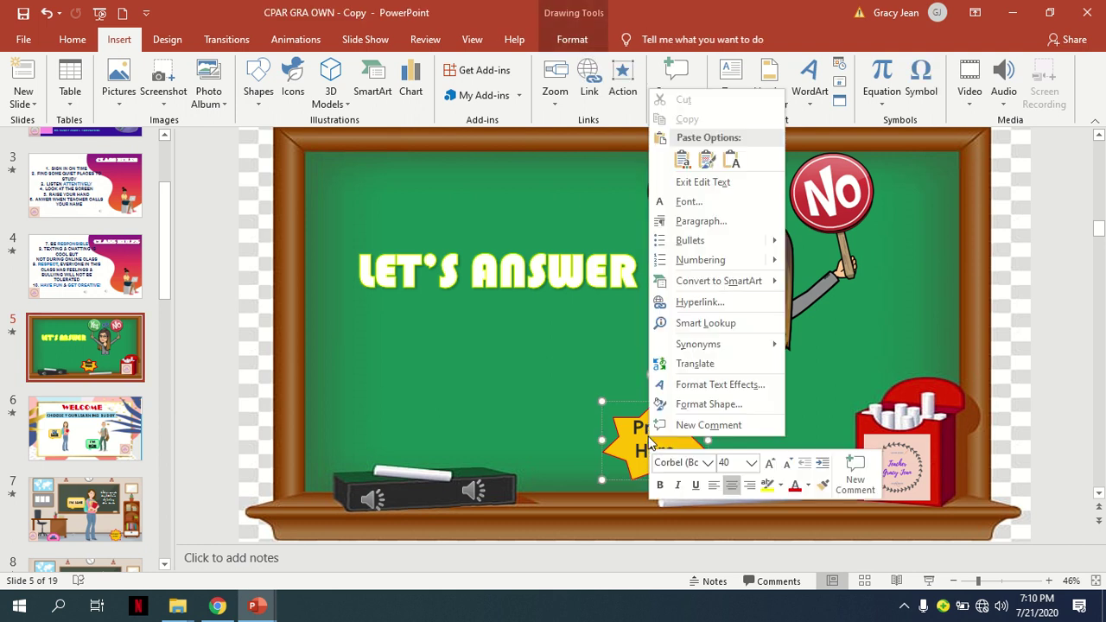
{"action": "left_click", "coordinate": [702, 303]}
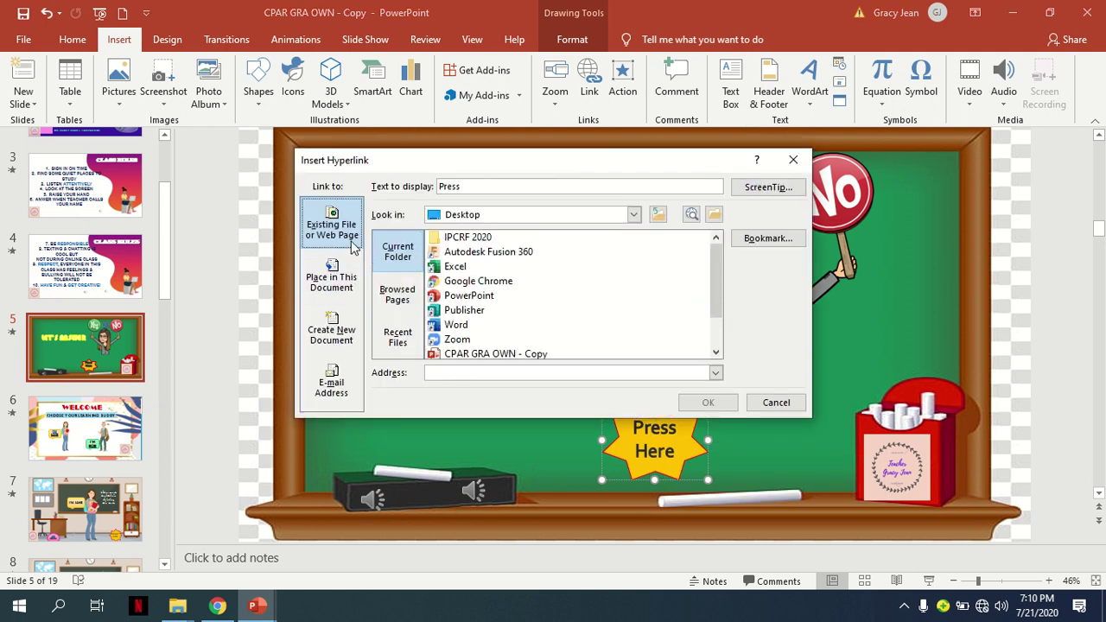
Link Press Here to '6. WELCOME' under Place in This Document and confirm with OK.
{"action": "left_click", "coordinate": [331, 293]}
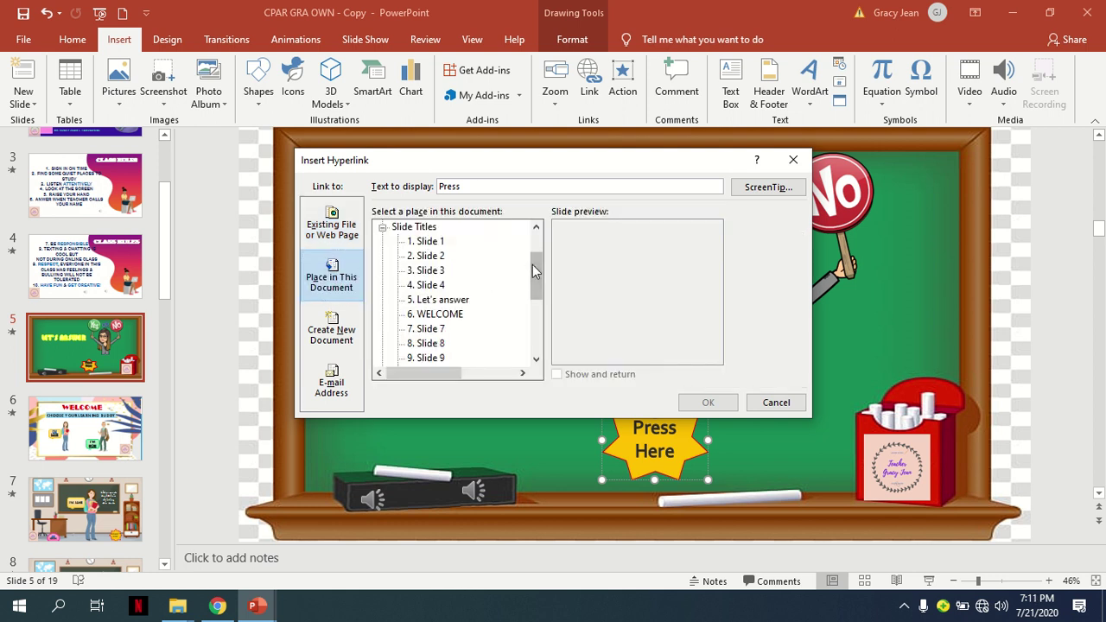
{"action": "mouse_move", "coordinate": [533, 264]}
{"action": "left_mouse_down"}
{"action": "mouse_move", "coordinate": [532, 305]}
{"action": "mouse_move", "coordinate": [534, 256]}
{"action": "left_mouse_up"}
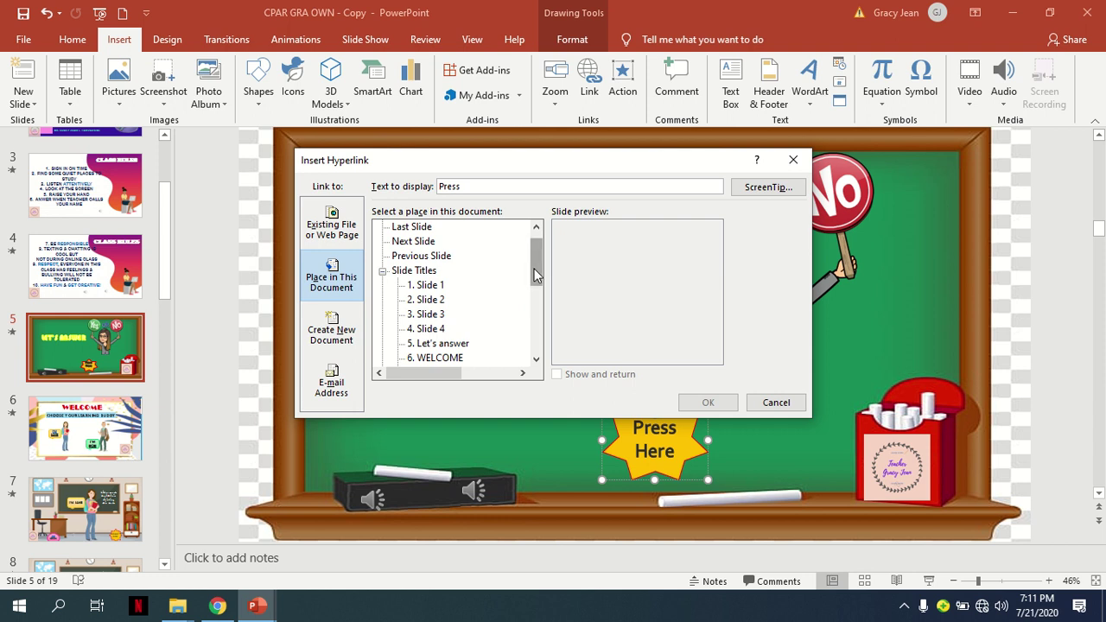
{"action": "left_click_drag", "start_coordinate": [534, 269], "coordinate": [534, 292]}
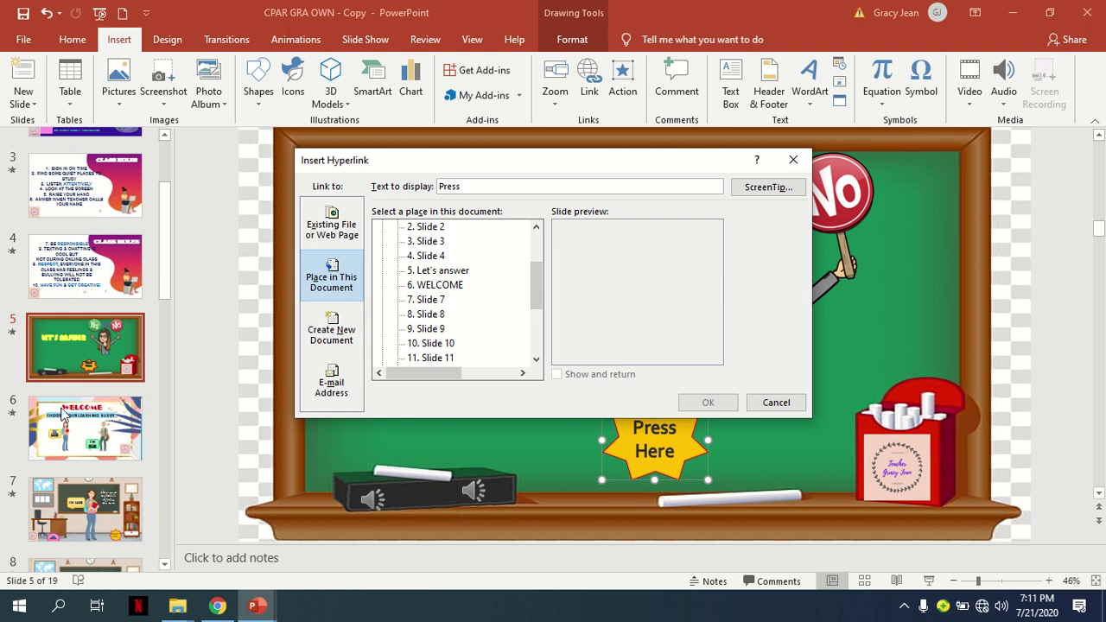
{"action": "left_click", "coordinate": [432, 292]}
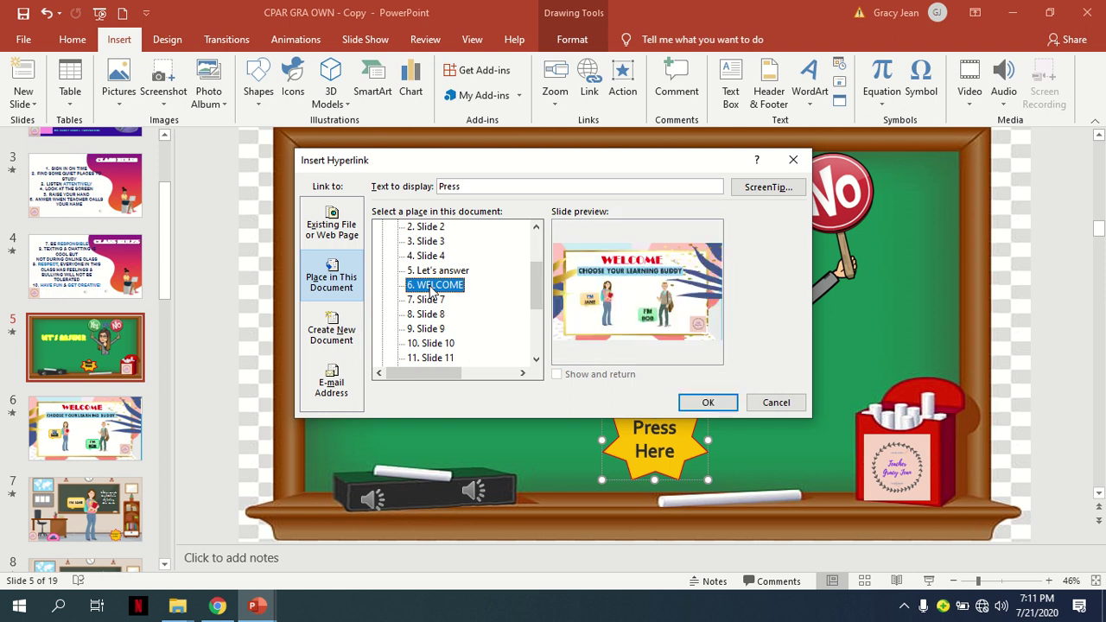
{"action": "left_click", "coordinate": [702, 403]}
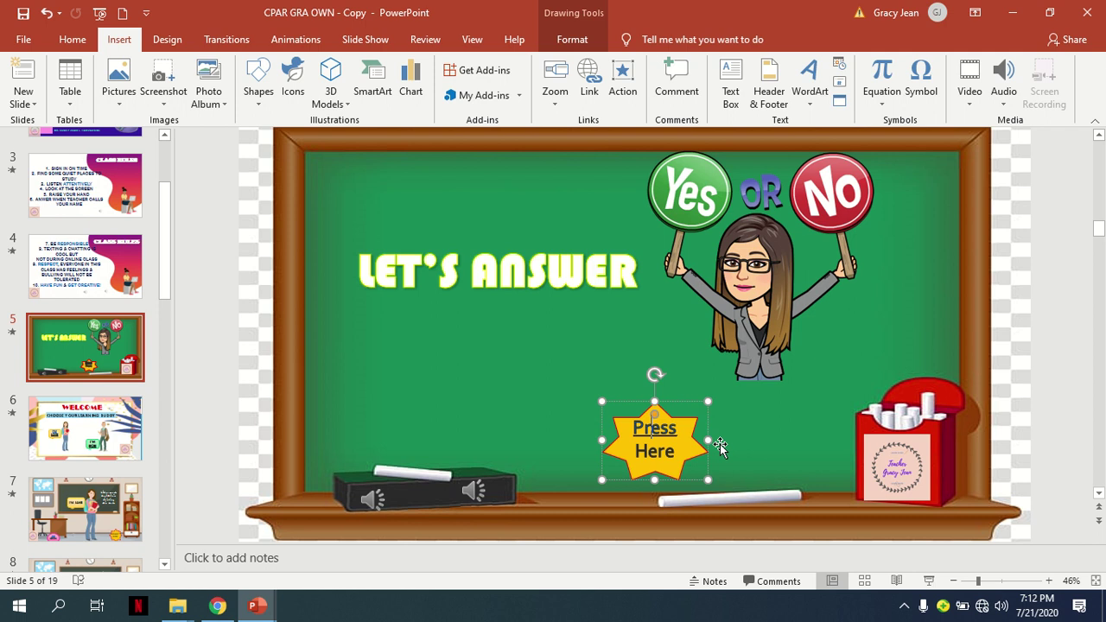
{"action": "left_click", "coordinate": [744, 422]}
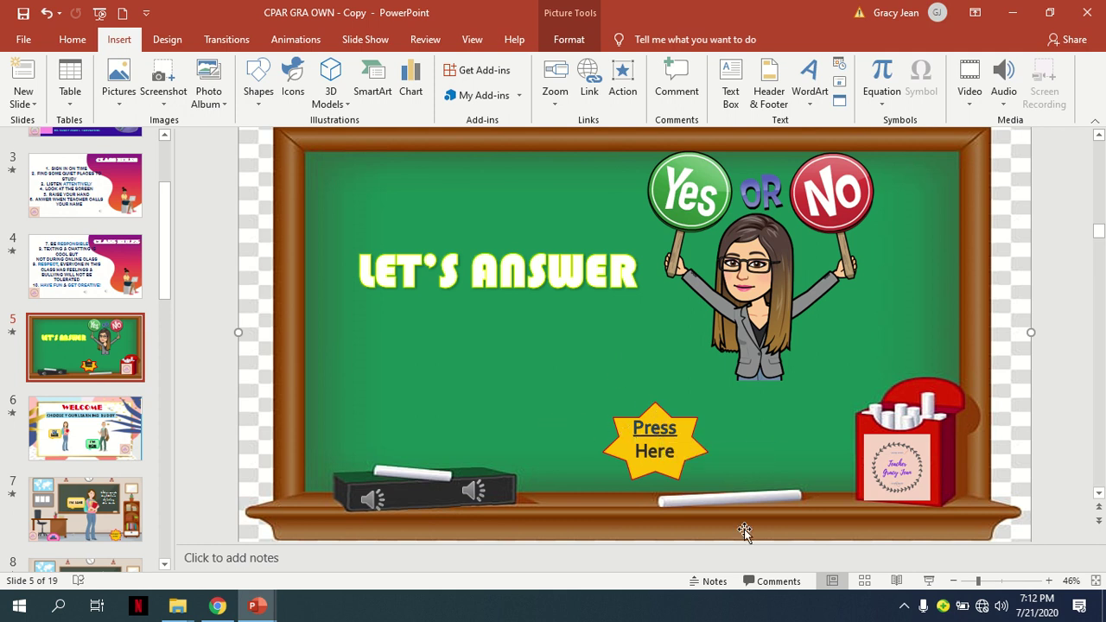
Play the show from LET'S ANSWER and follow Press Here to the WELCOME slide.
{"action": "left_click", "coordinate": [929, 584]}
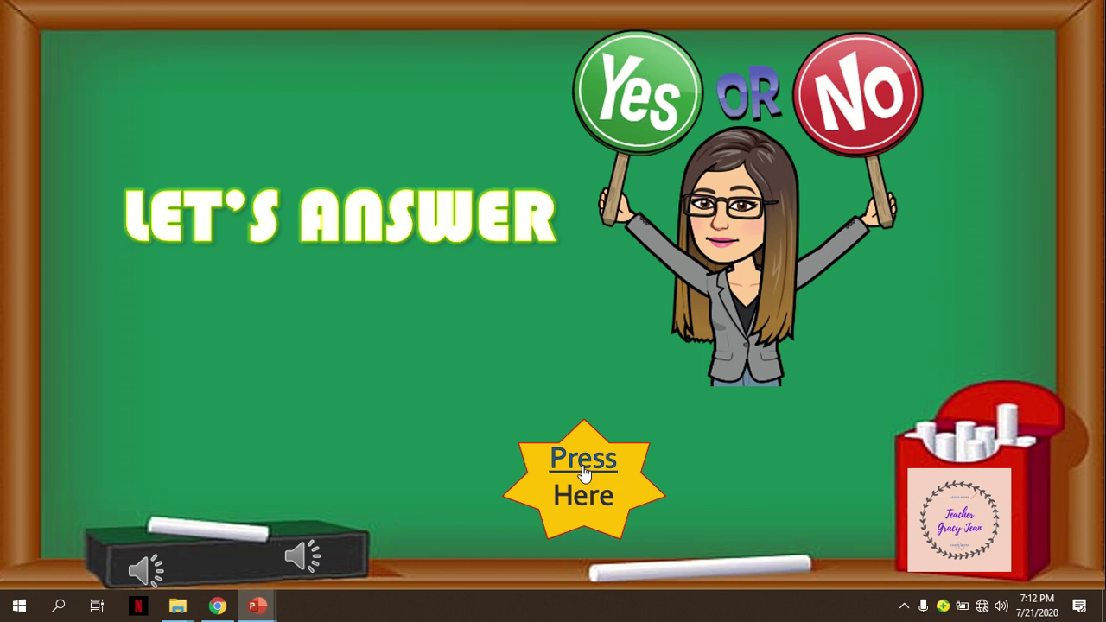
{"action": "left_click", "coordinate": [585, 467]}
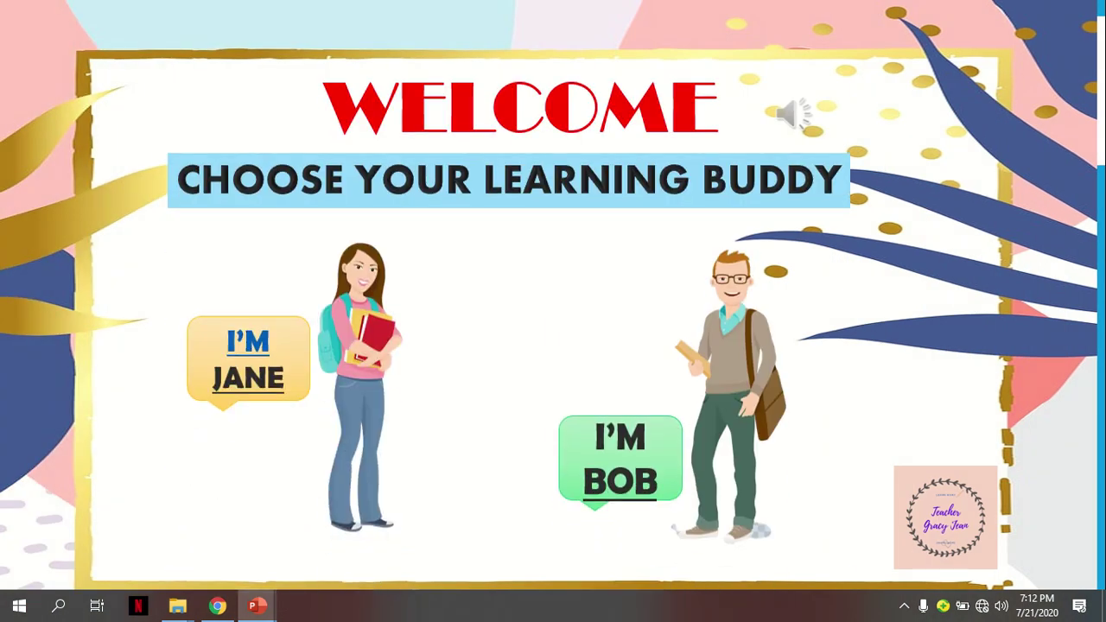
End the show, review Jane's slide 7 and Bob's slide 8, then return to slide 6.
{"action": "key", "text": "Escape"}
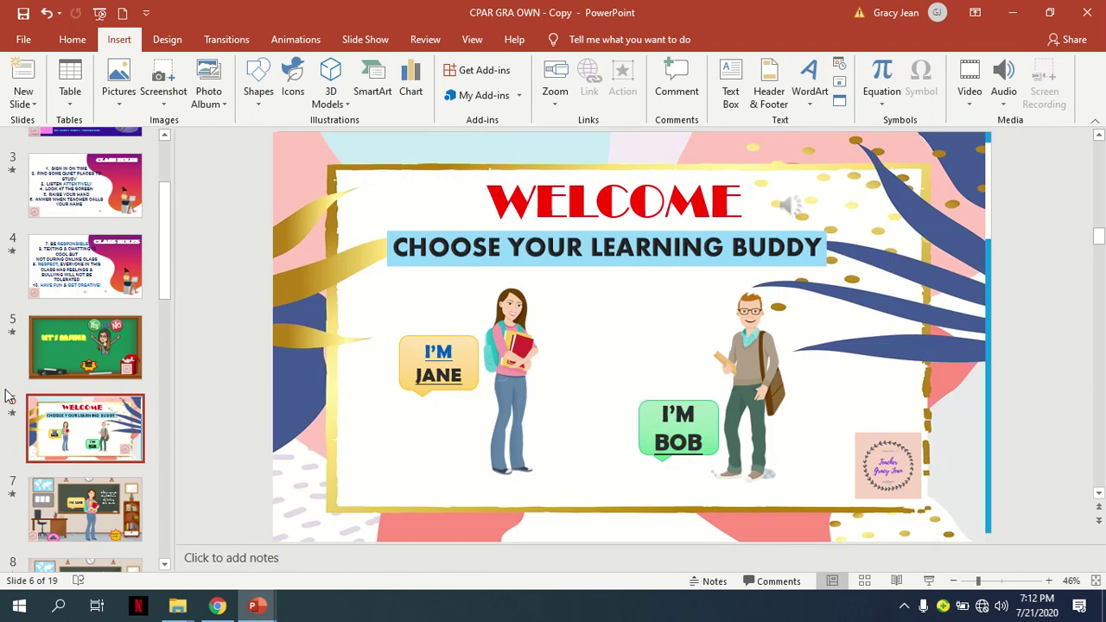
{"action": "left_click", "coordinate": [91, 423]}
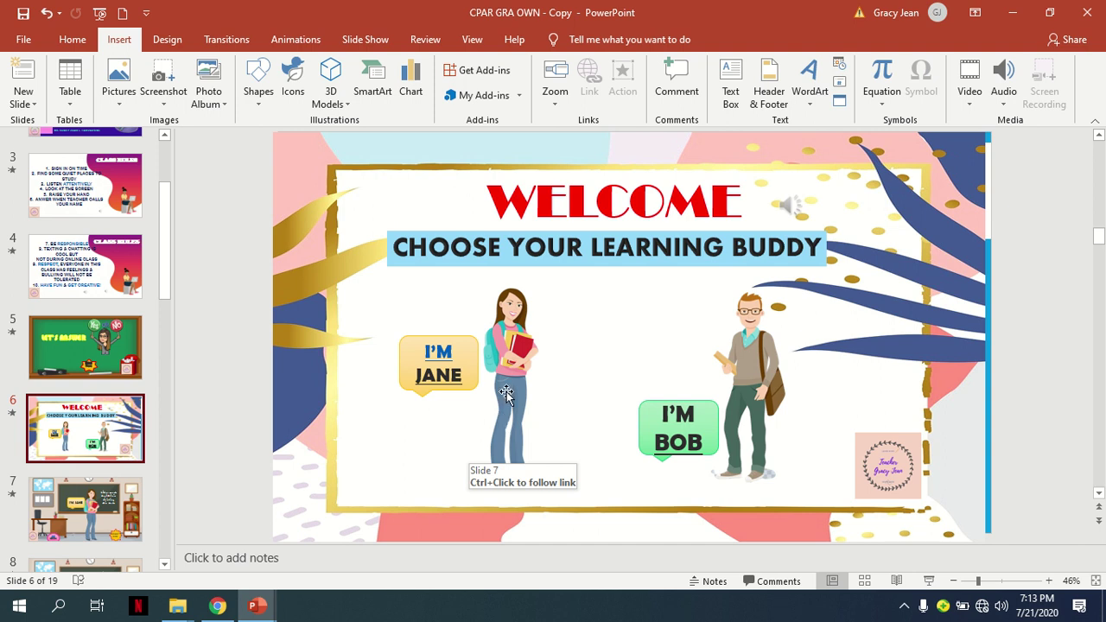
{"action": "left_click_drag", "start_coordinate": [168, 250], "coordinate": [167, 305]}
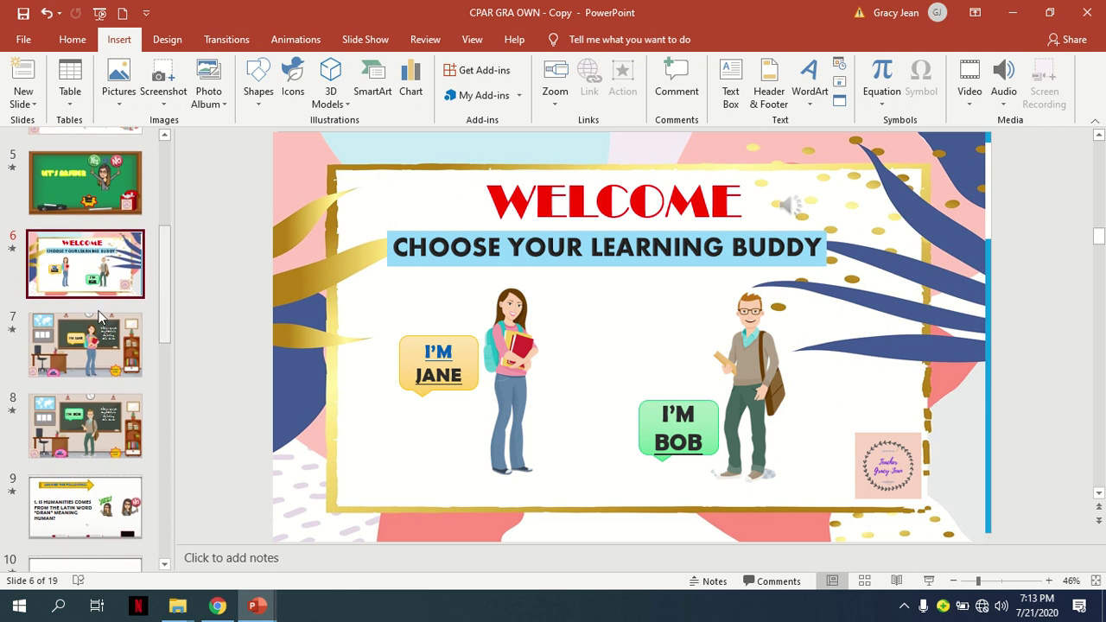
{"action": "left_click", "coordinate": [62, 341]}
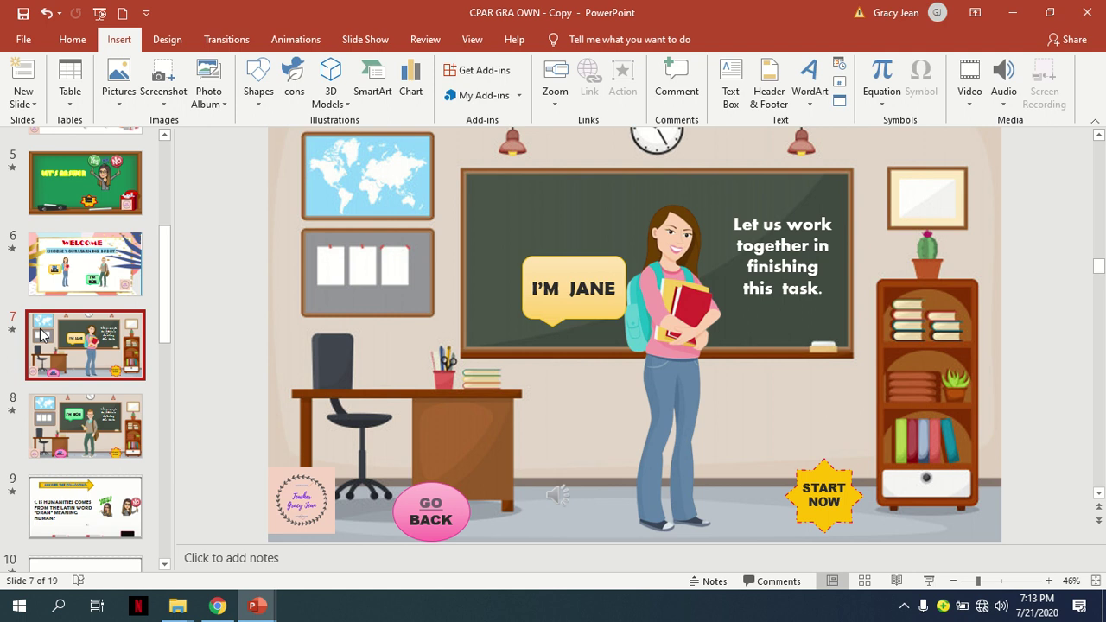
{"action": "left_click", "coordinate": [38, 440]}
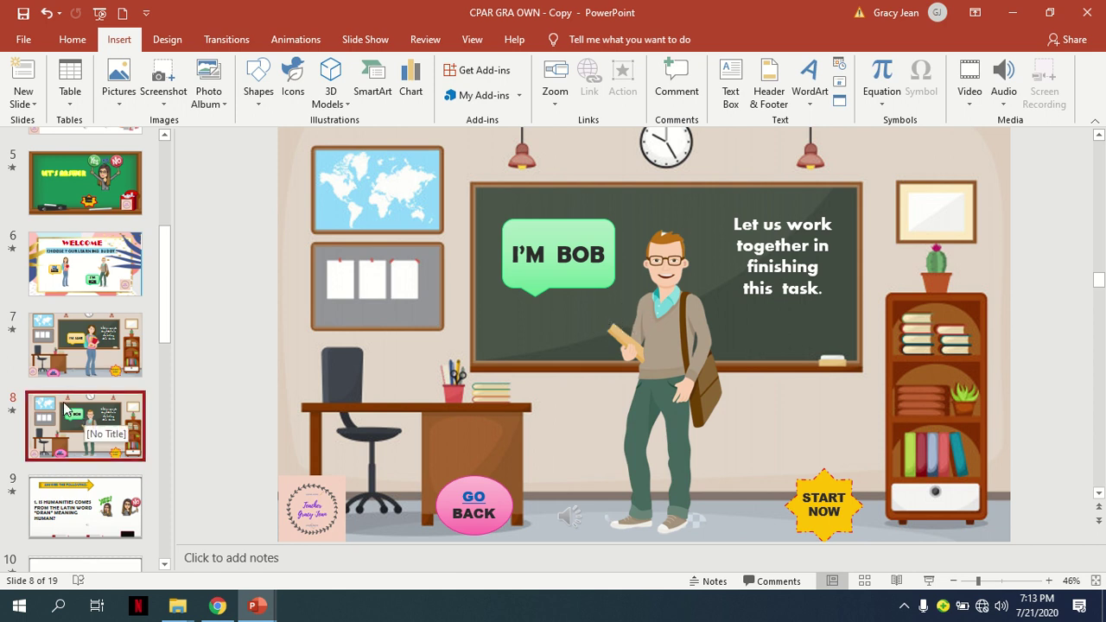
{"action": "left_click", "coordinate": [61, 255]}
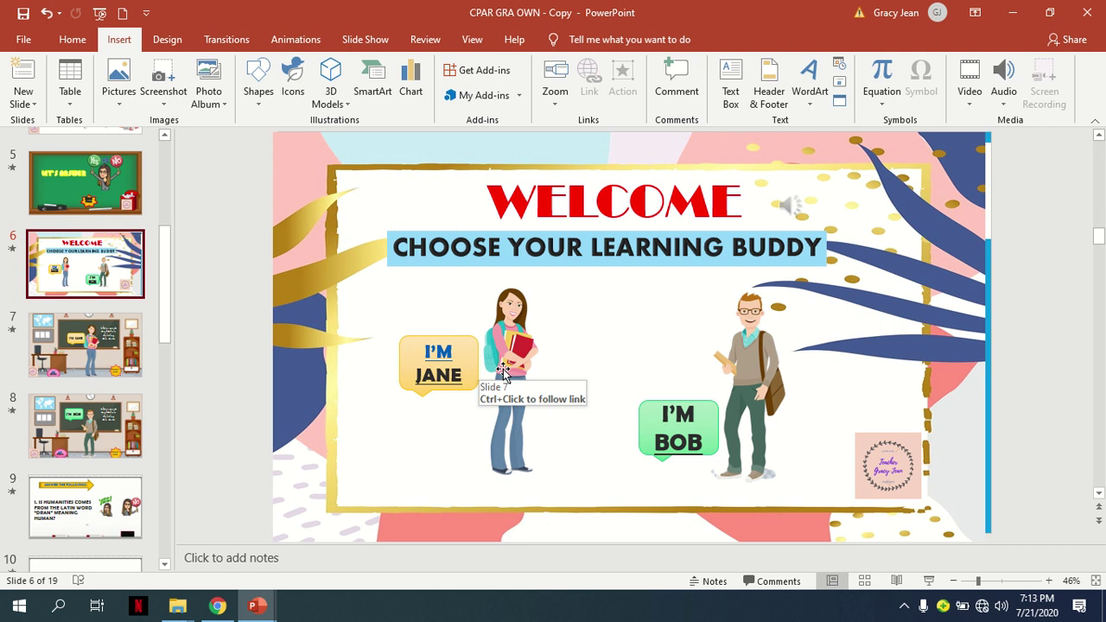
Highlight the I'M JANE bubble text on WELCOME and remove its hyperlink.
{"action": "left_click", "coordinate": [424, 361]}
{"action": "left_click_drag", "start_coordinate": [424, 348], "coordinate": [456, 382]}
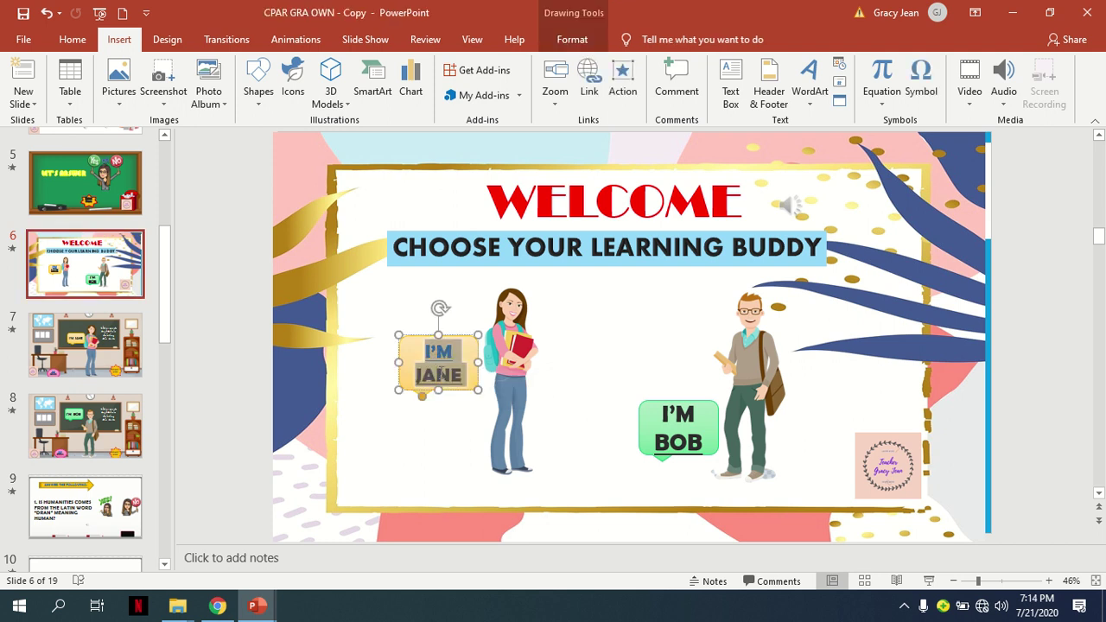
{"action": "right_click", "coordinate": [455, 382]}
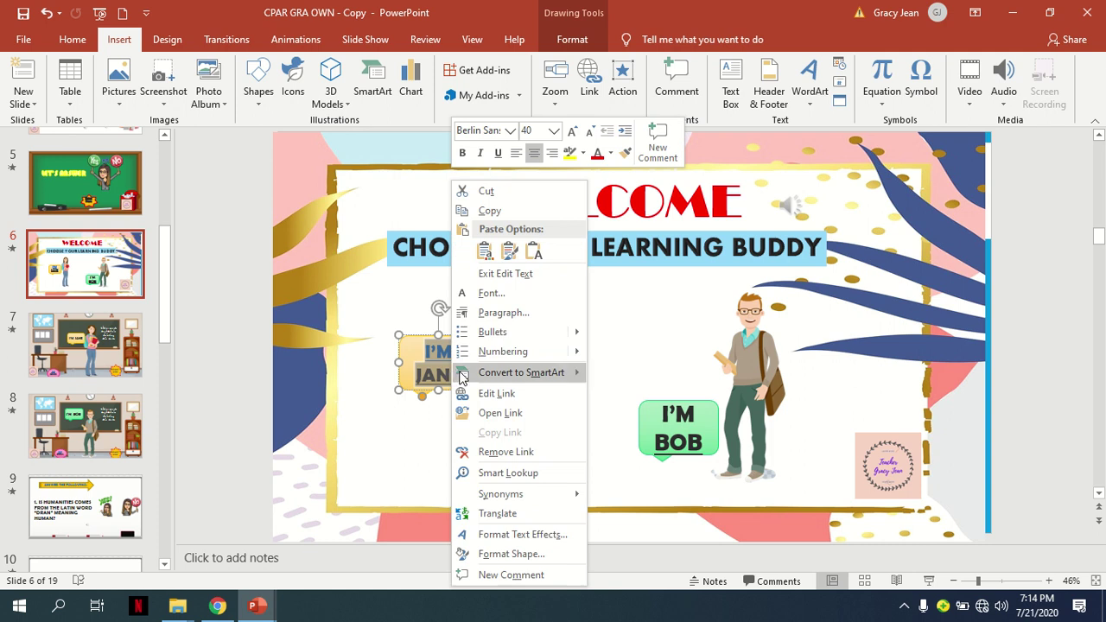
{"action": "left_click", "coordinate": [507, 451]}
{"action": "left_click", "coordinate": [440, 439]}
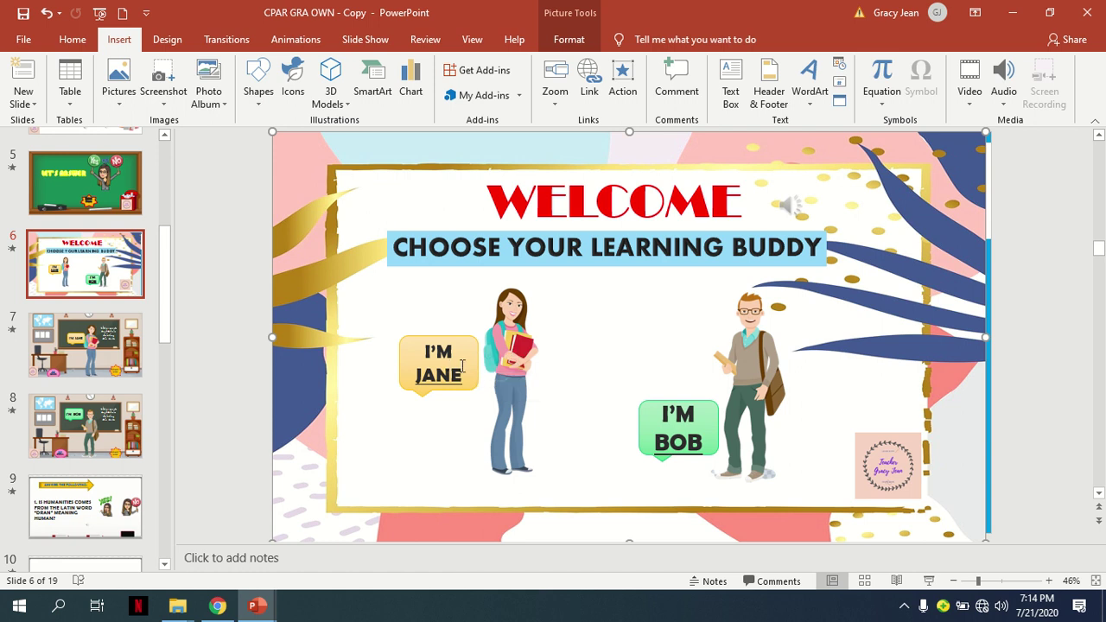
Remove the existing hyperlink from the Jane picture on the WELCOME slide.
{"action": "left_click", "coordinate": [515, 345]}
{"action": "right_click", "coordinate": [515, 345]}
{"action": "left_click", "coordinate": [560, 472]}
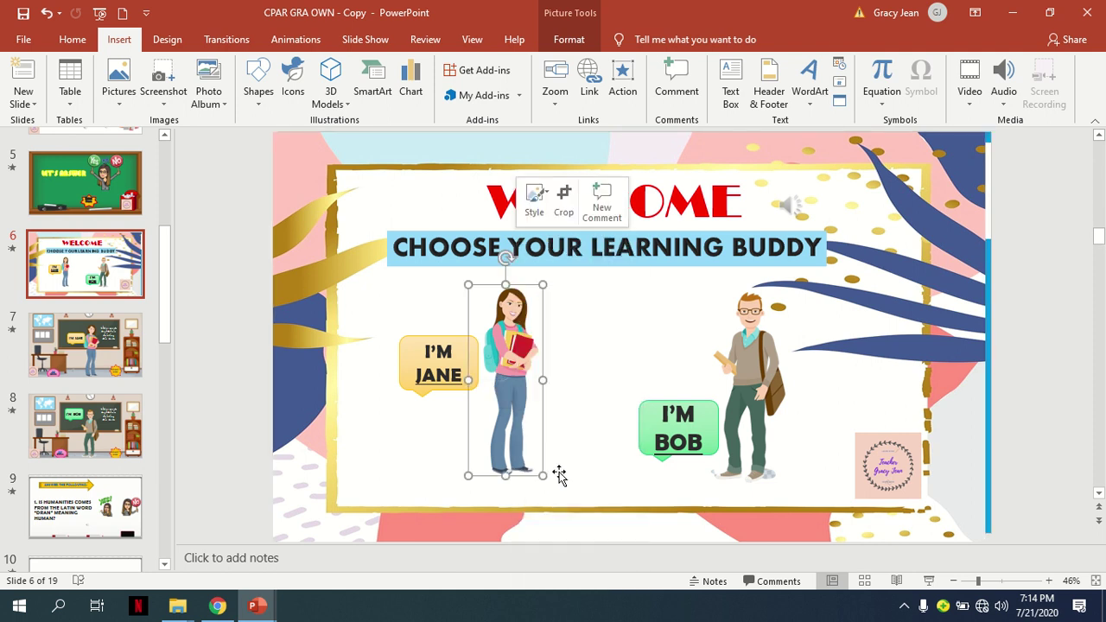
{"action": "left_click", "coordinate": [573, 368]}
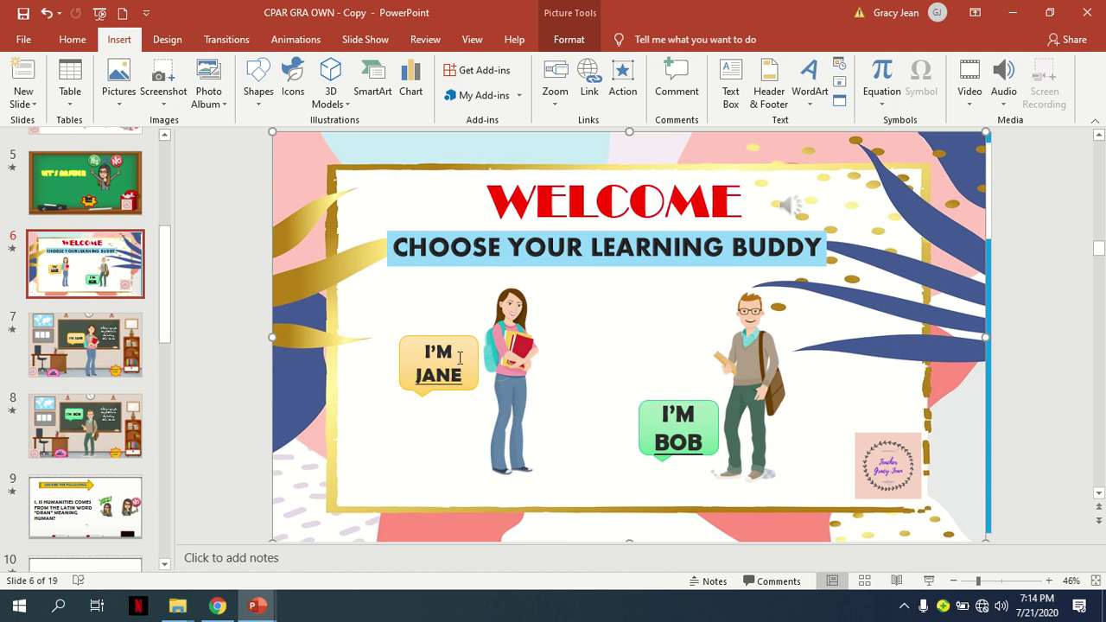
Hyperlink the Jane picture to Place in This Document > 7. Slide 7.
{"action": "right_click", "coordinate": [516, 359]}
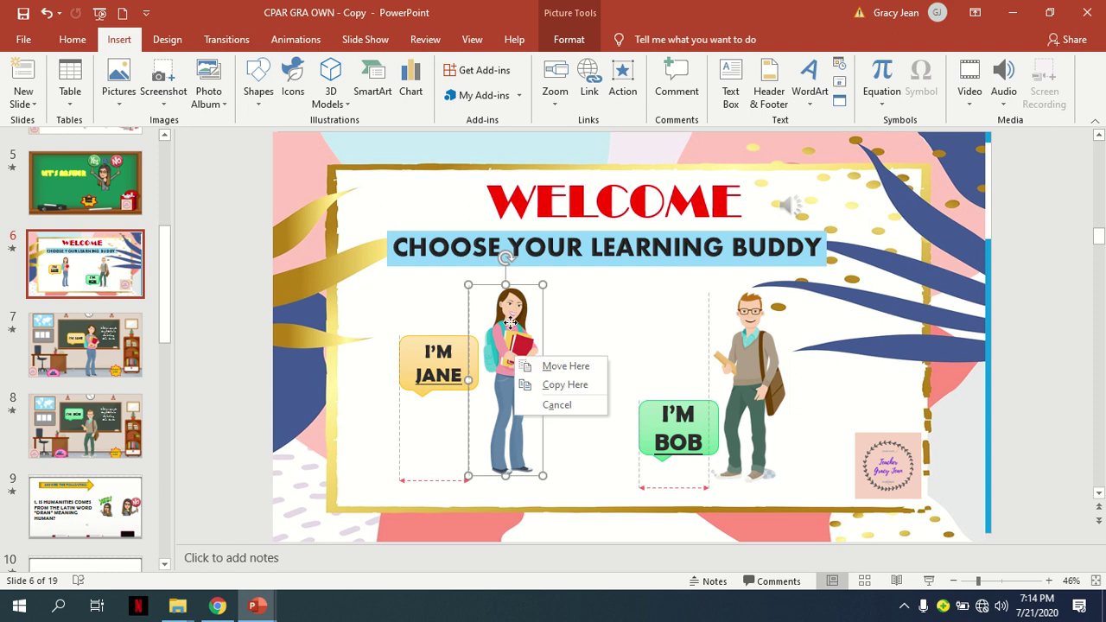
{"action": "left_click", "coordinate": [510, 322]}
{"action": "right_click", "coordinate": [509, 323]}
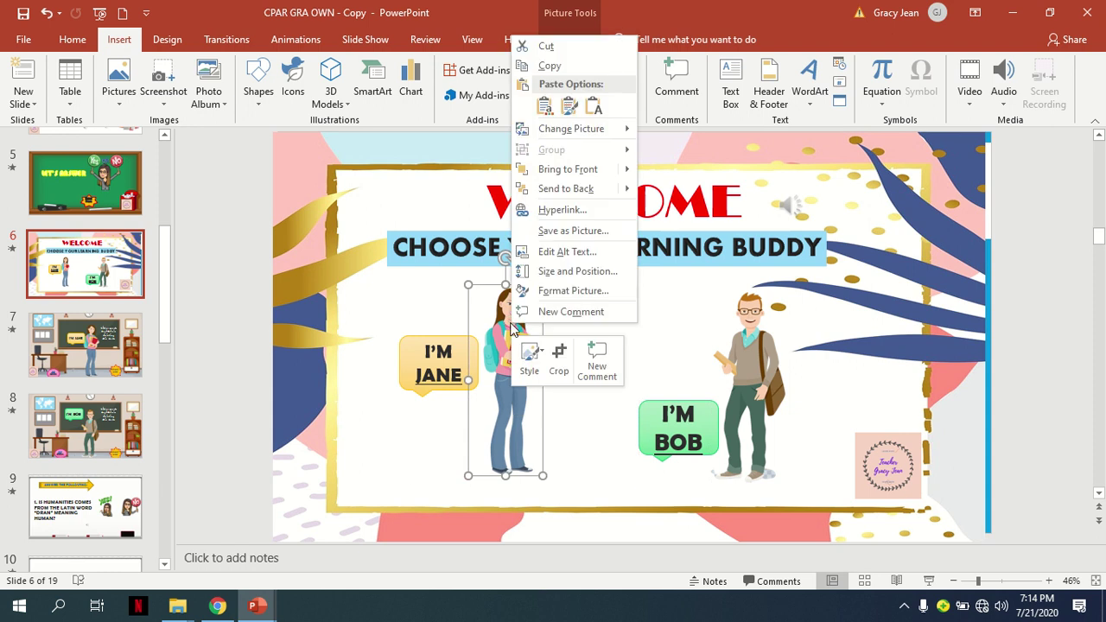
{"action": "left_click", "coordinate": [558, 216]}
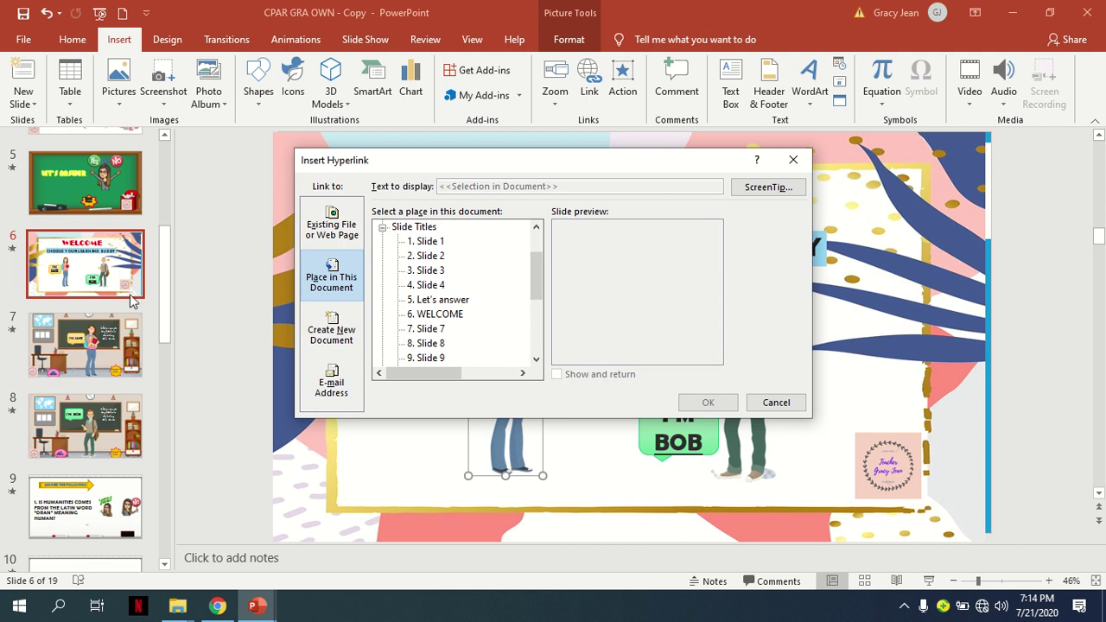
{"action": "left_click", "coordinate": [166, 271]}
{"action": "left_click", "coordinate": [425, 329]}
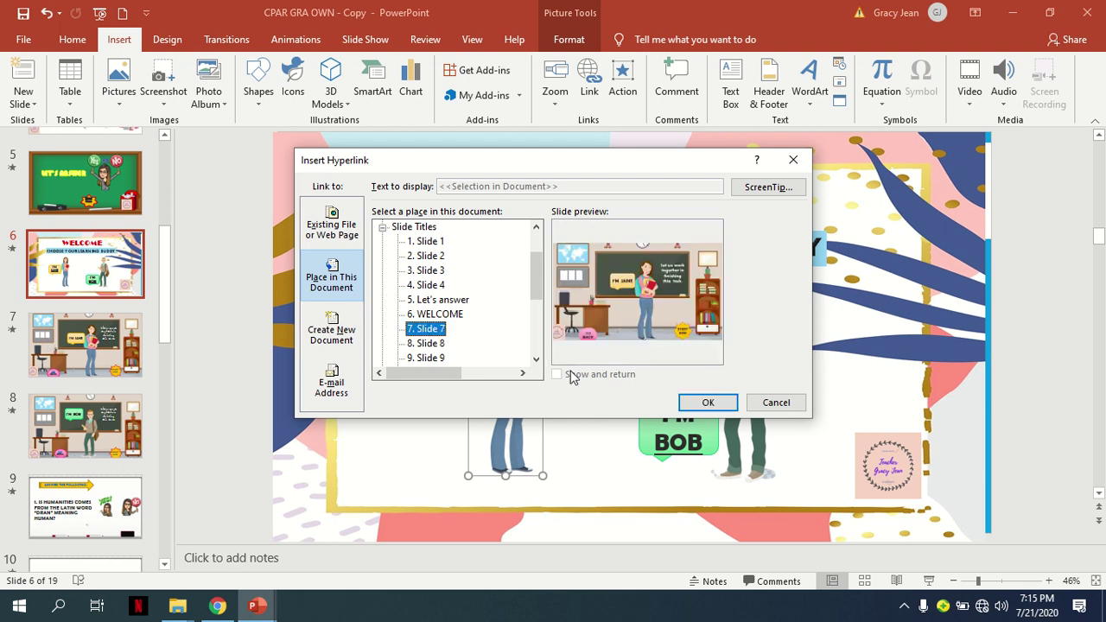
{"action": "left_click", "coordinate": [704, 401]}
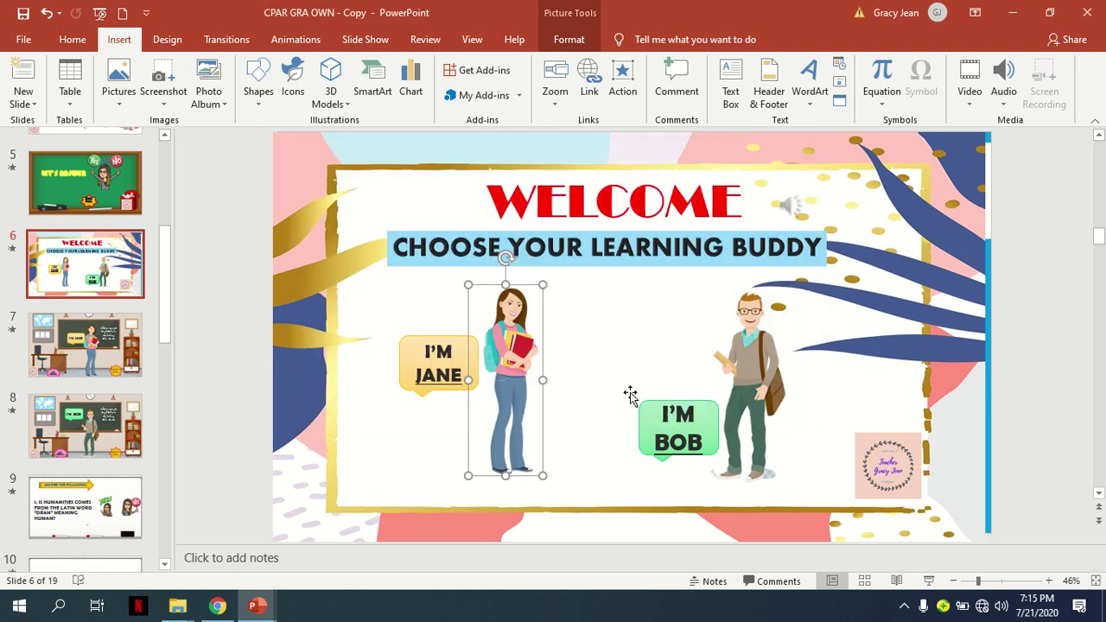
{"action": "left_click", "coordinate": [414, 430]}
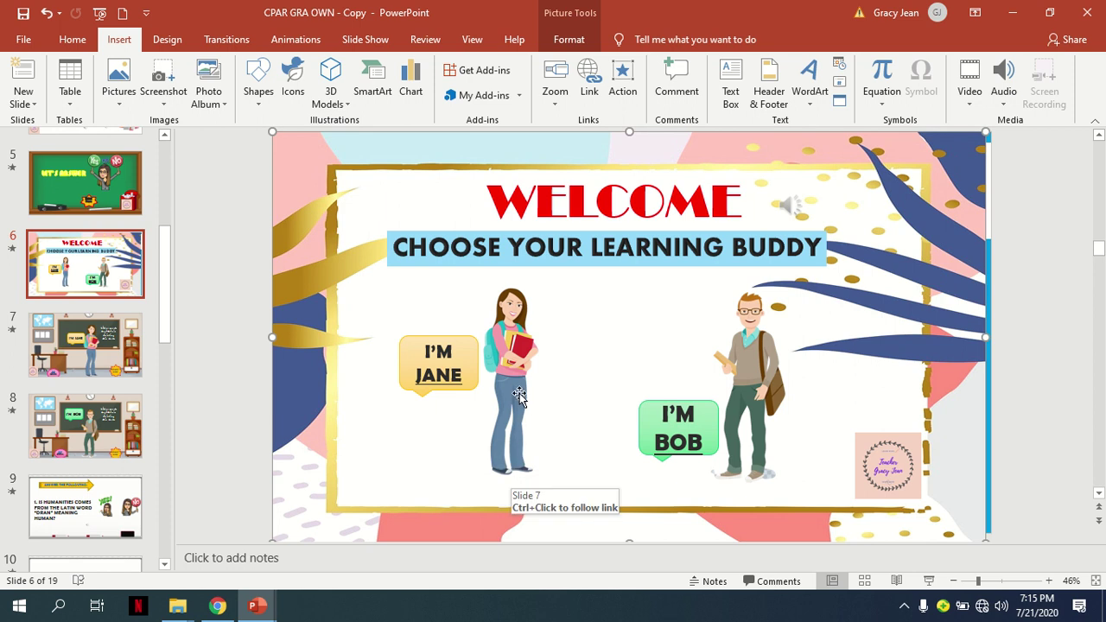
Hyperlink the JANE text in the I'M JANE bubble to 7. Slide 7.
{"action": "left_click", "coordinate": [438, 371]}
{"action": "right_click", "coordinate": [437, 372]}
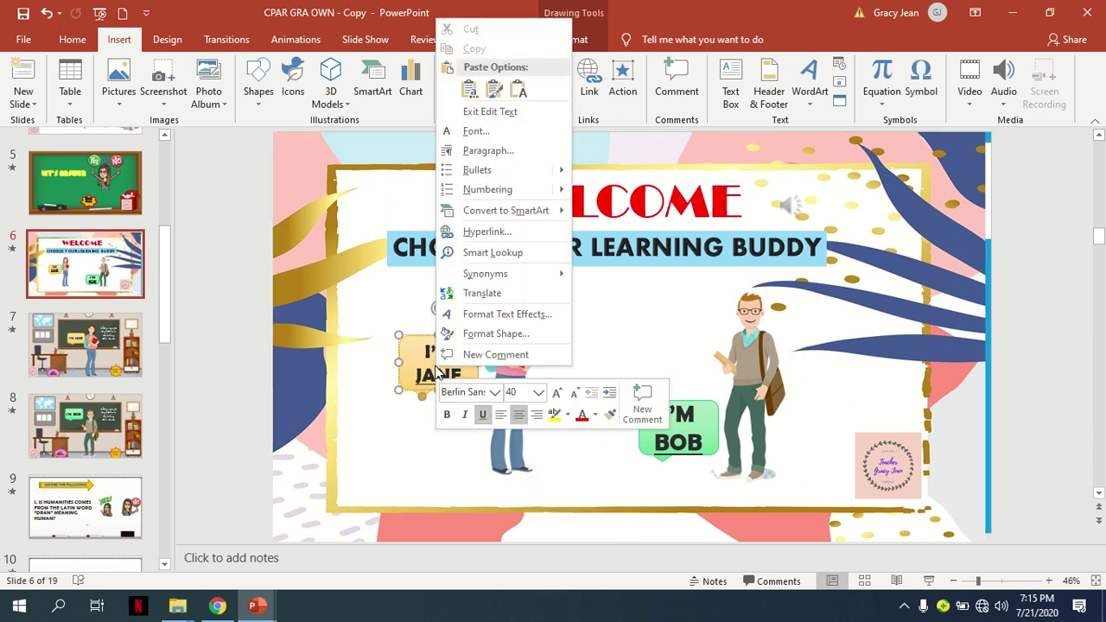
{"action": "left_click", "coordinate": [486, 234]}
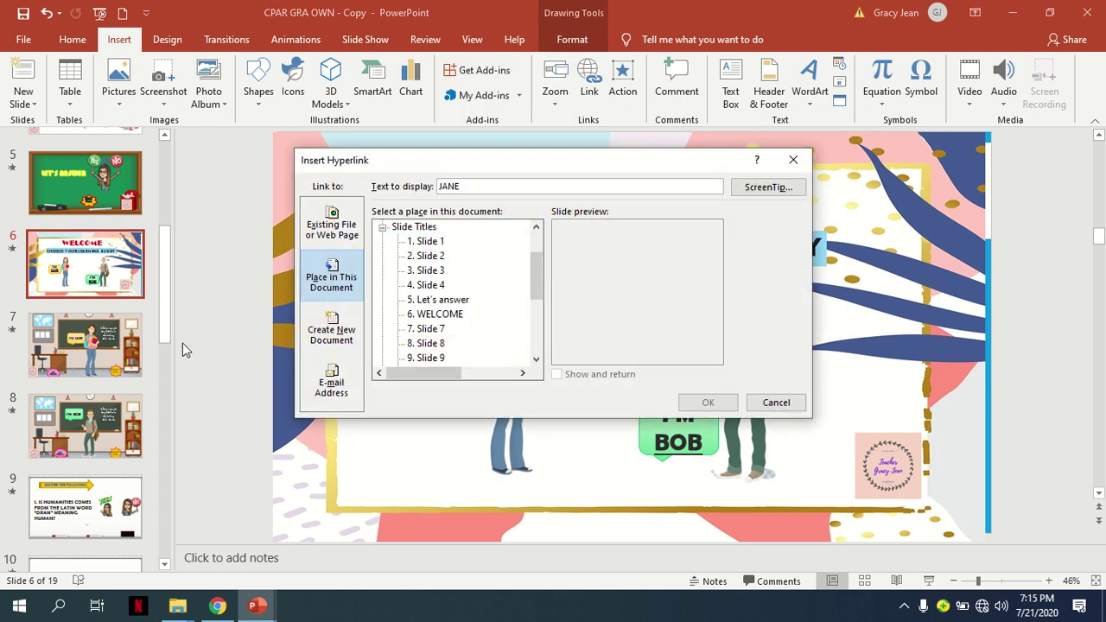
{"action": "left_click", "coordinate": [436, 330]}
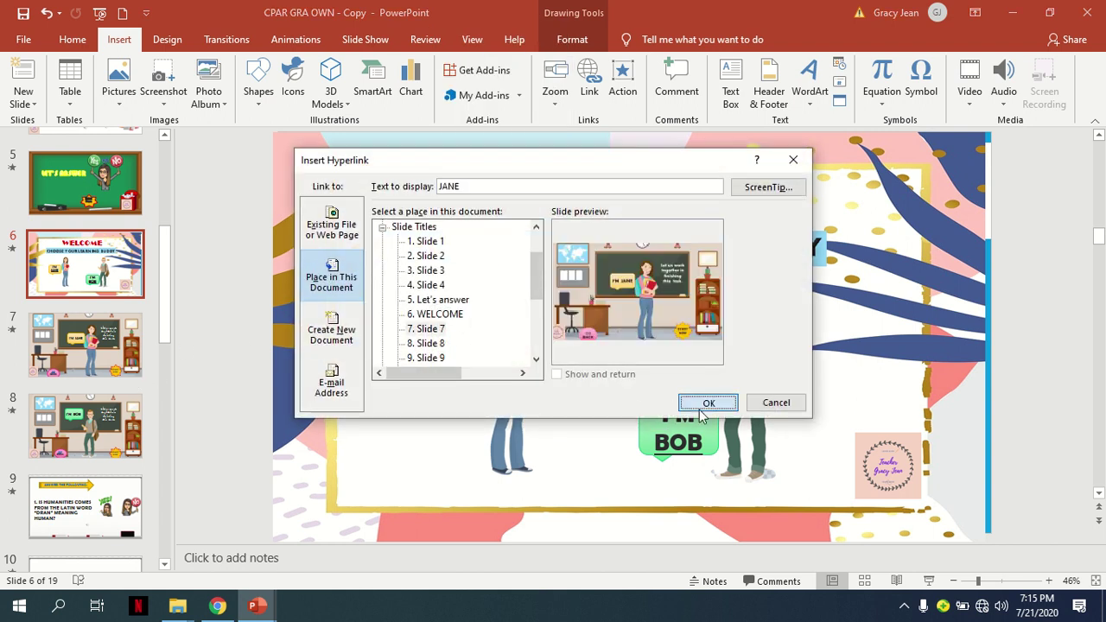
{"action": "left_click", "coordinate": [707, 404]}
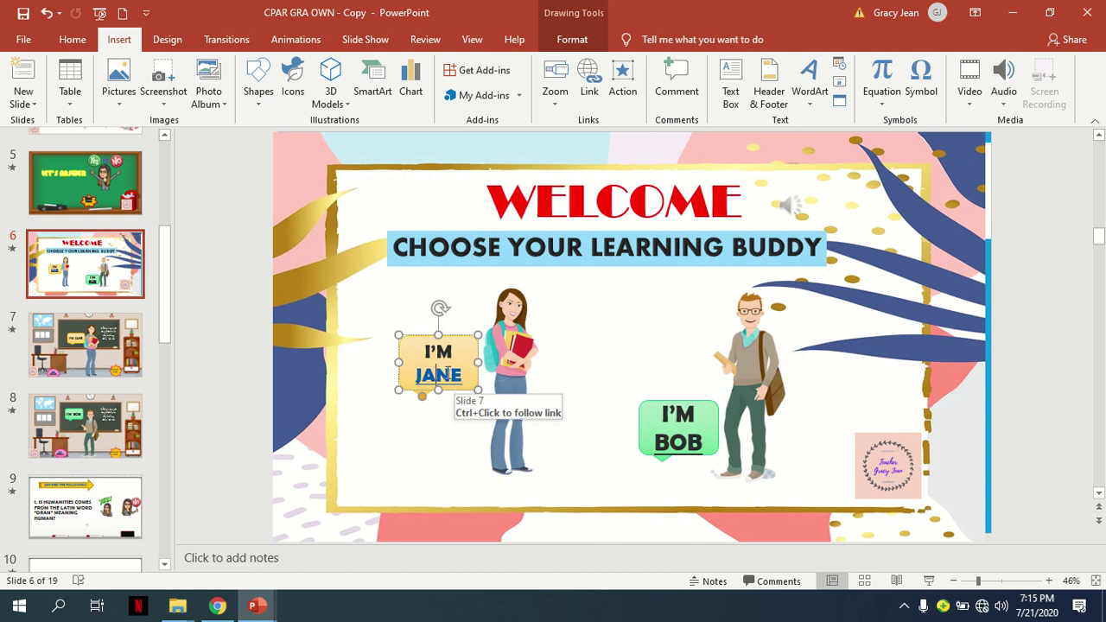
{"action": "left_click", "coordinate": [418, 445]}
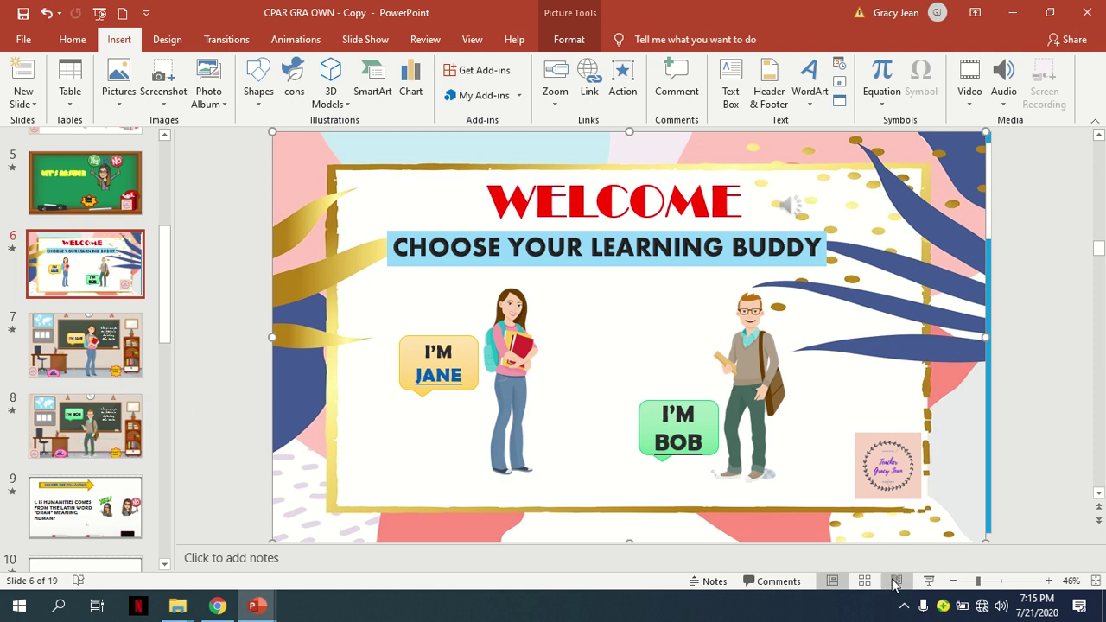
{"action": "left_click", "coordinate": [929, 581]}
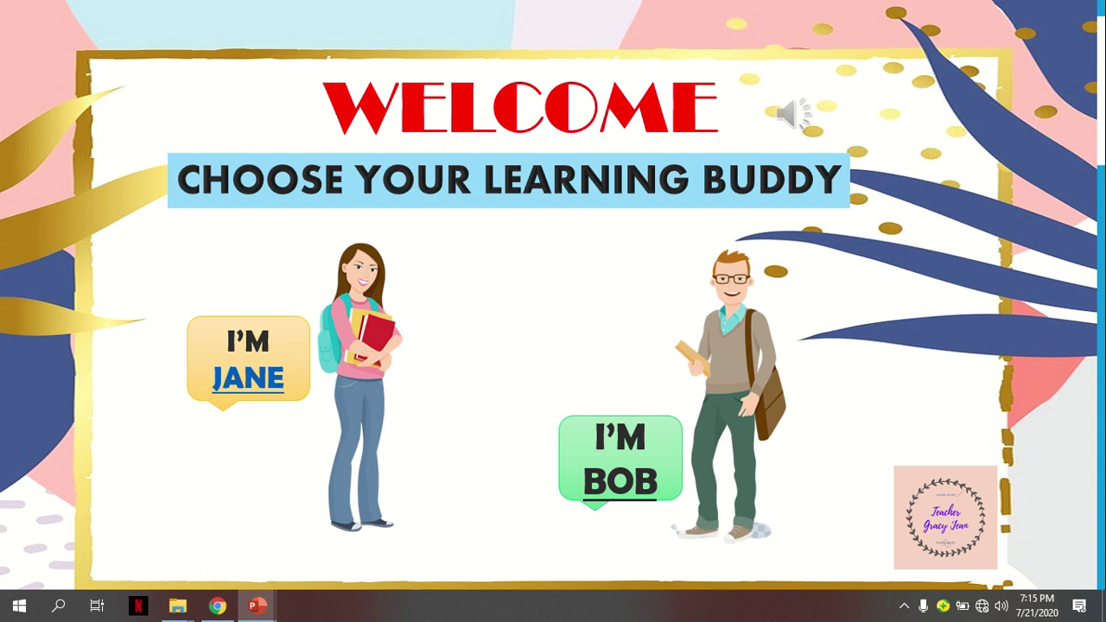
{"action": "left_click", "coordinate": [339, 356]}
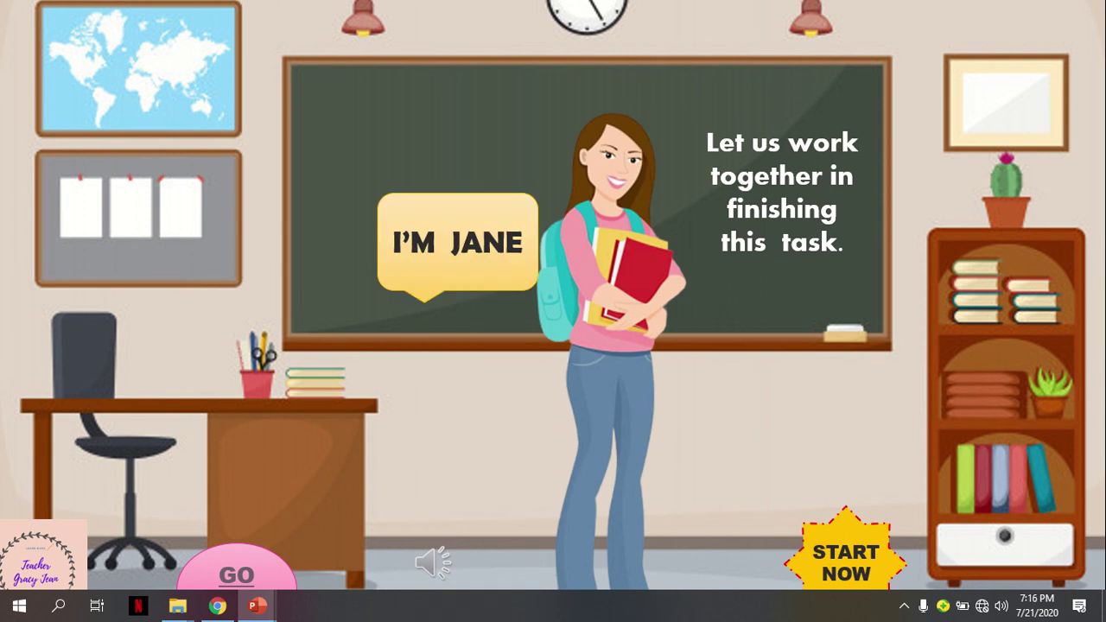
{"action": "left_click", "coordinate": [265, 563]}
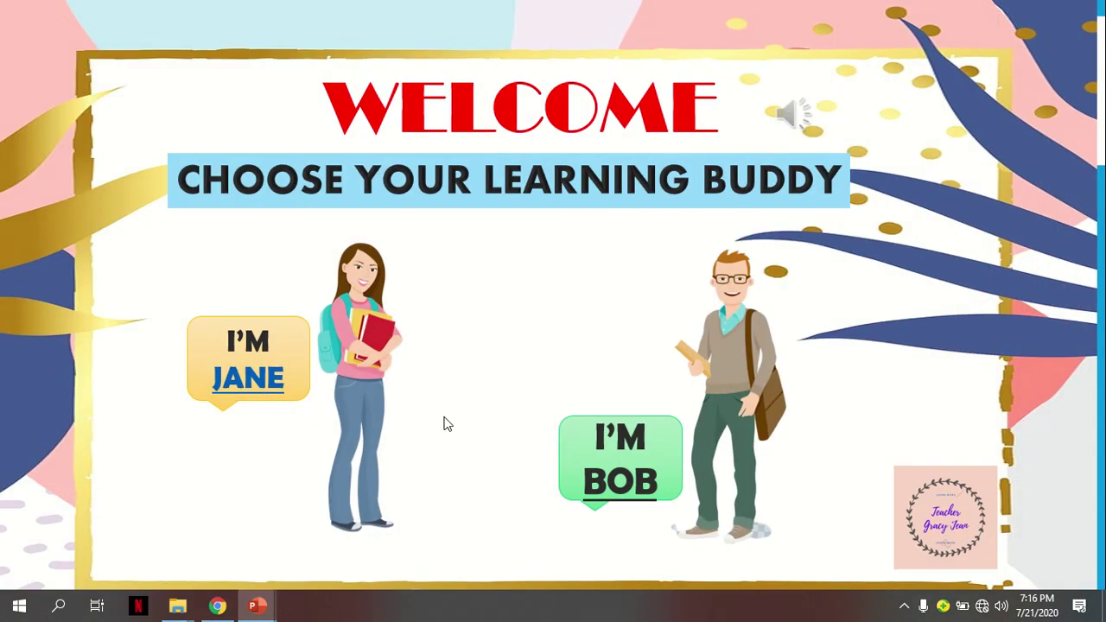
{"action": "key", "text": "Escape"}
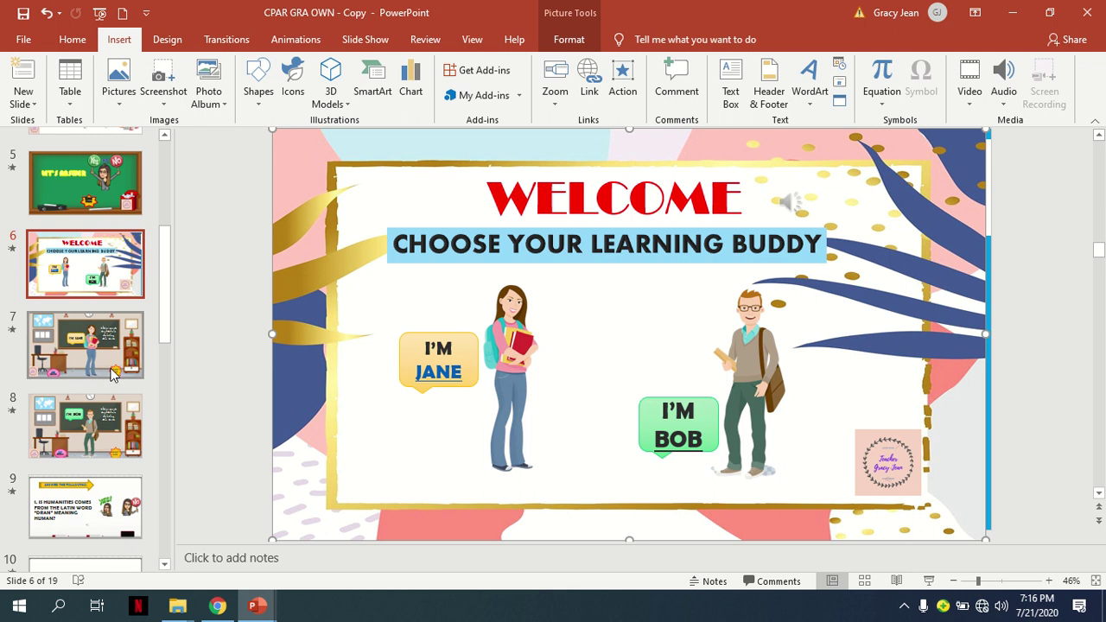
On slide 8, Bob's classroom, remove the WELCOME link from the GO BACK button's text.
{"action": "left_click", "coordinate": [101, 438]}
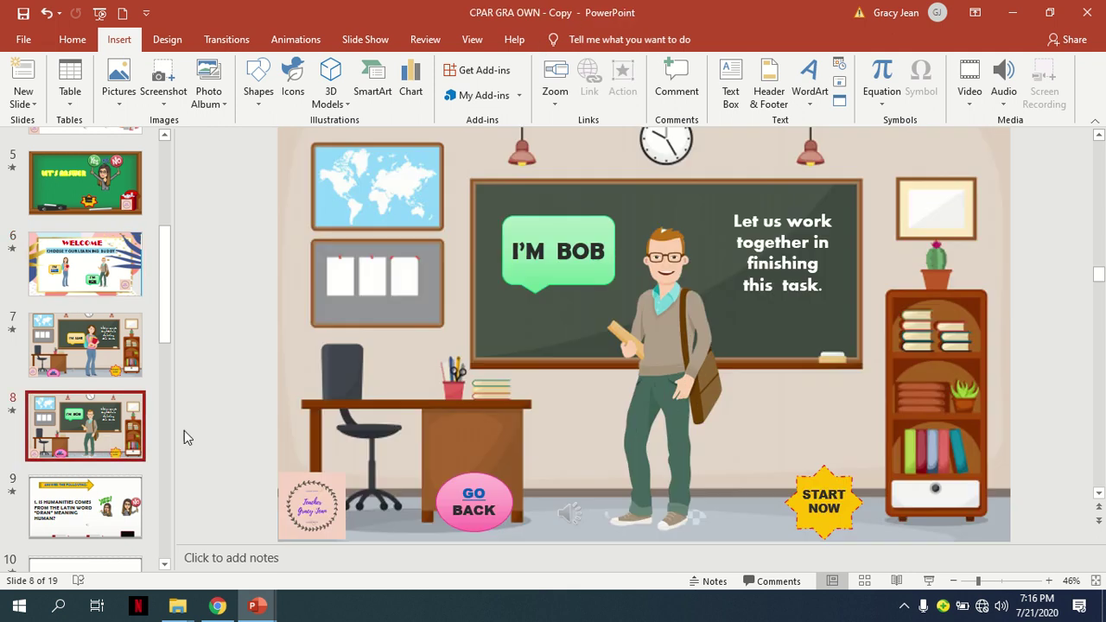
{"action": "left_click", "coordinate": [487, 496]}
{"action": "right_click", "coordinate": [486, 494]}
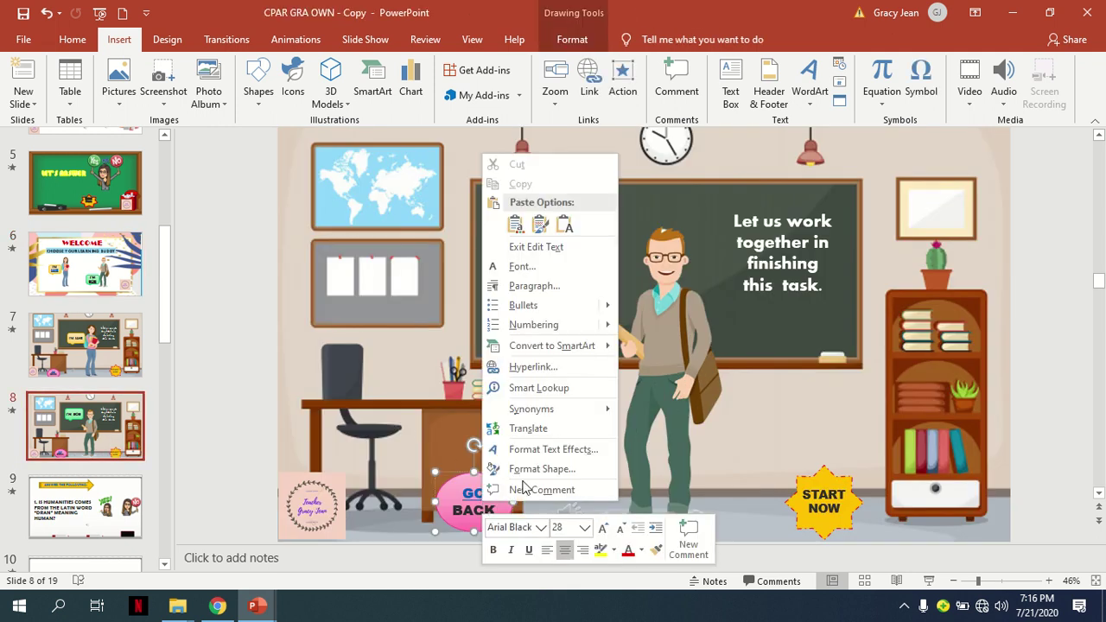
{"action": "left_click", "coordinate": [631, 452]}
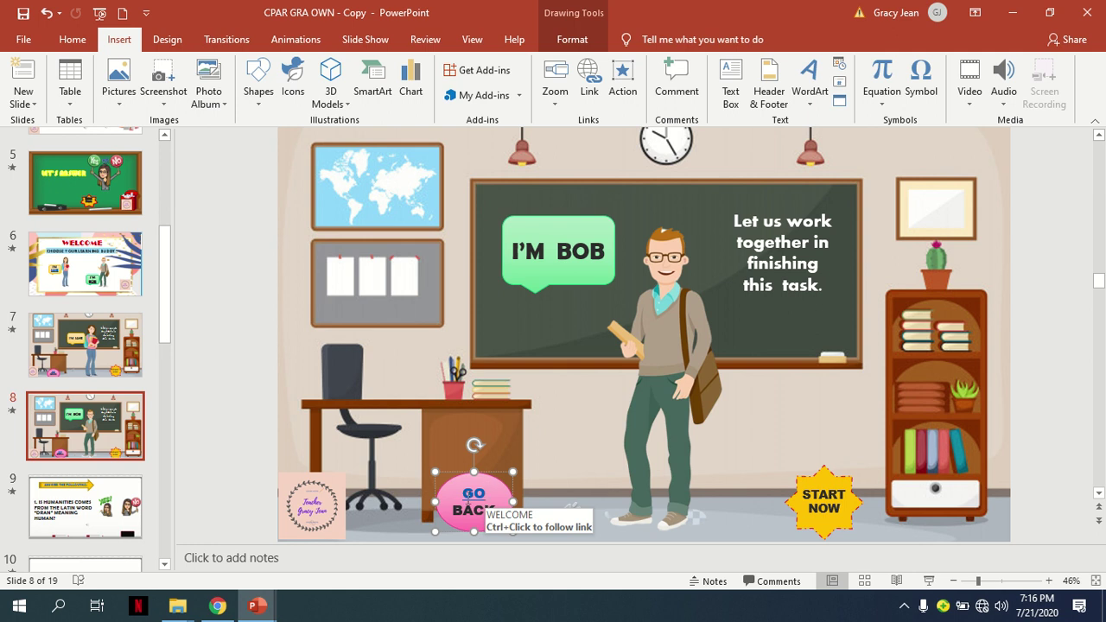
{"action": "right_click", "coordinate": [469, 502]}
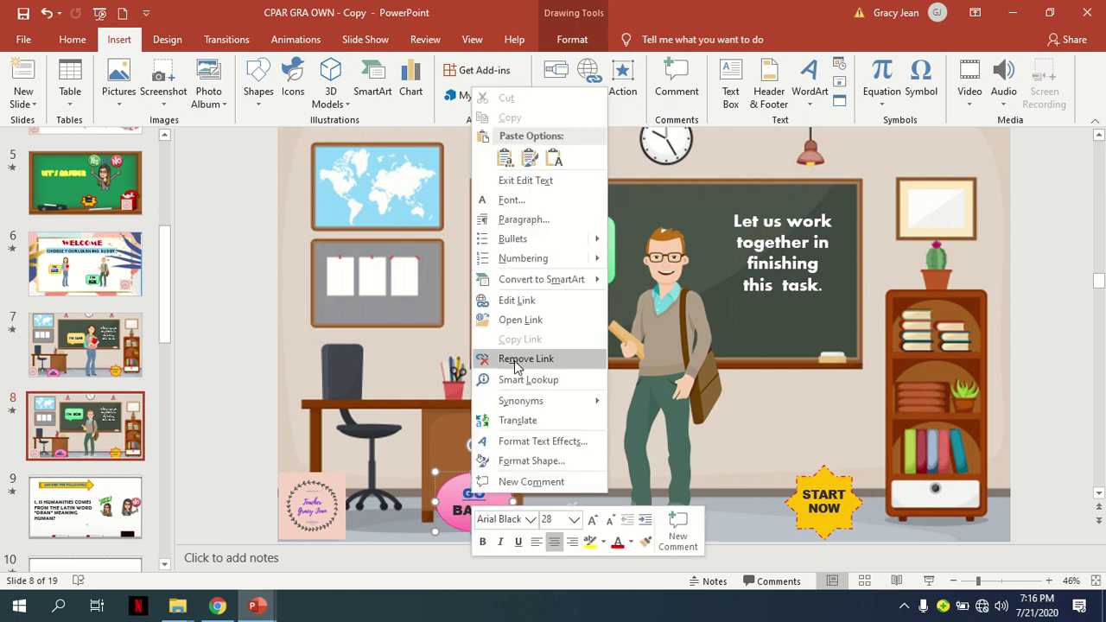
{"action": "left_click", "coordinate": [517, 358]}
{"action": "left_click", "coordinate": [574, 440]}
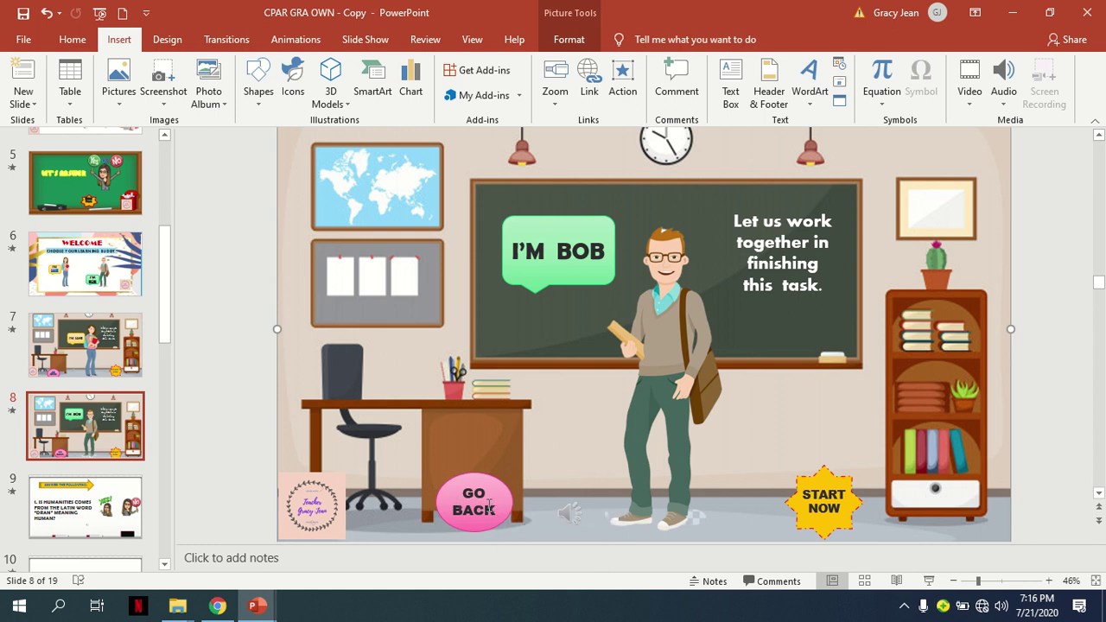
{"action": "left_click", "coordinate": [498, 514]}
Link GO BACK to 6. WELCOME, then undo the WELCOME text it inserted.
{"action": "right_click", "coordinate": [484, 495]}
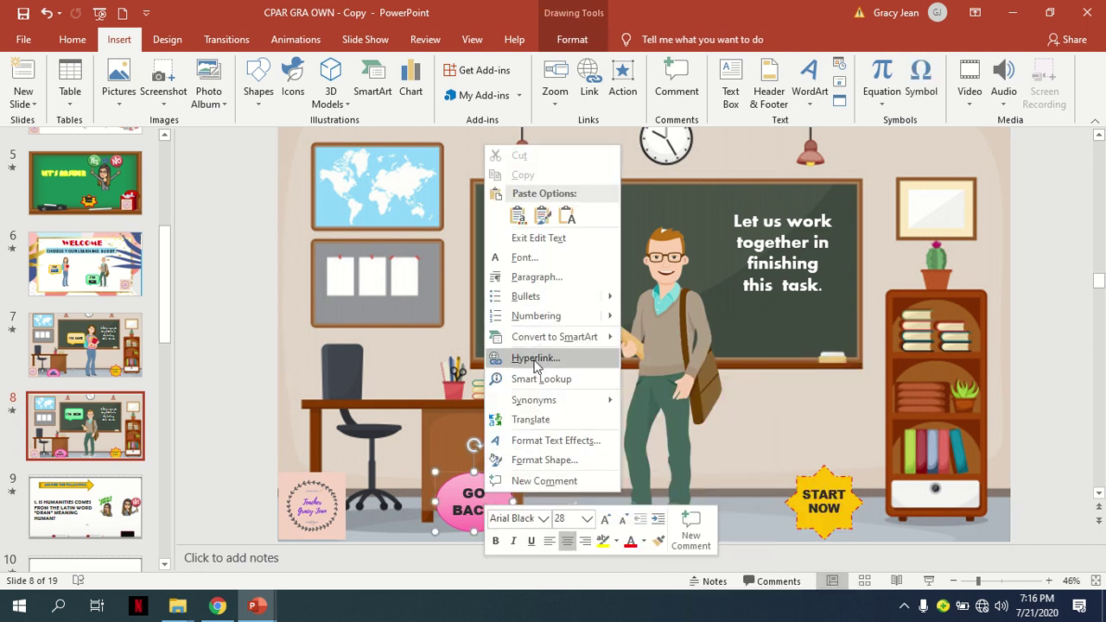
{"action": "left_click", "coordinate": [536, 358]}
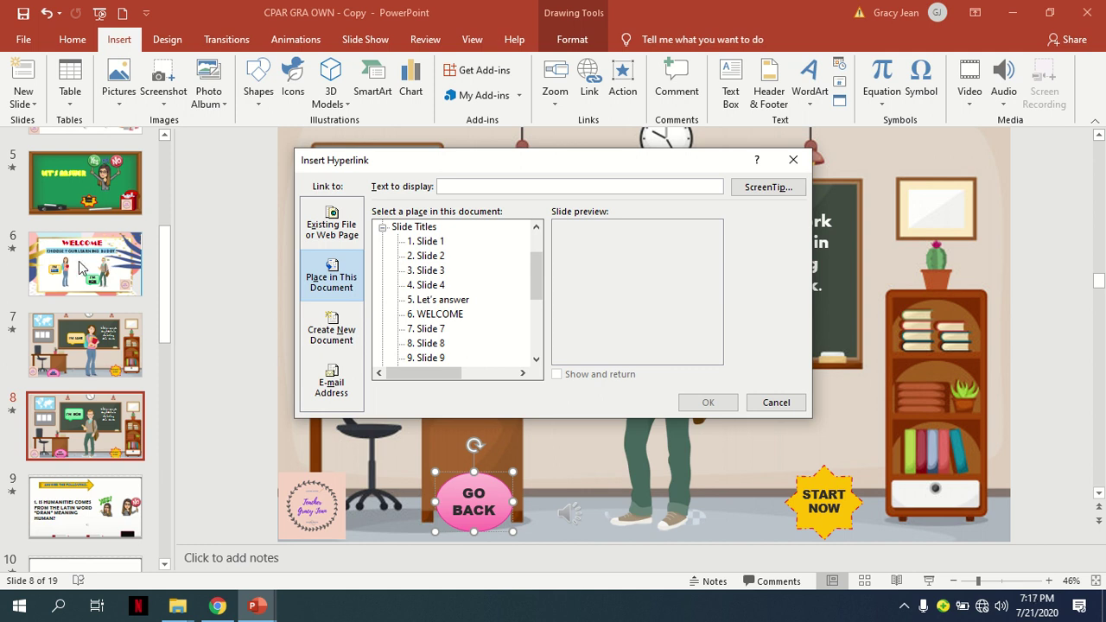
{"action": "left_click", "coordinate": [432, 315]}
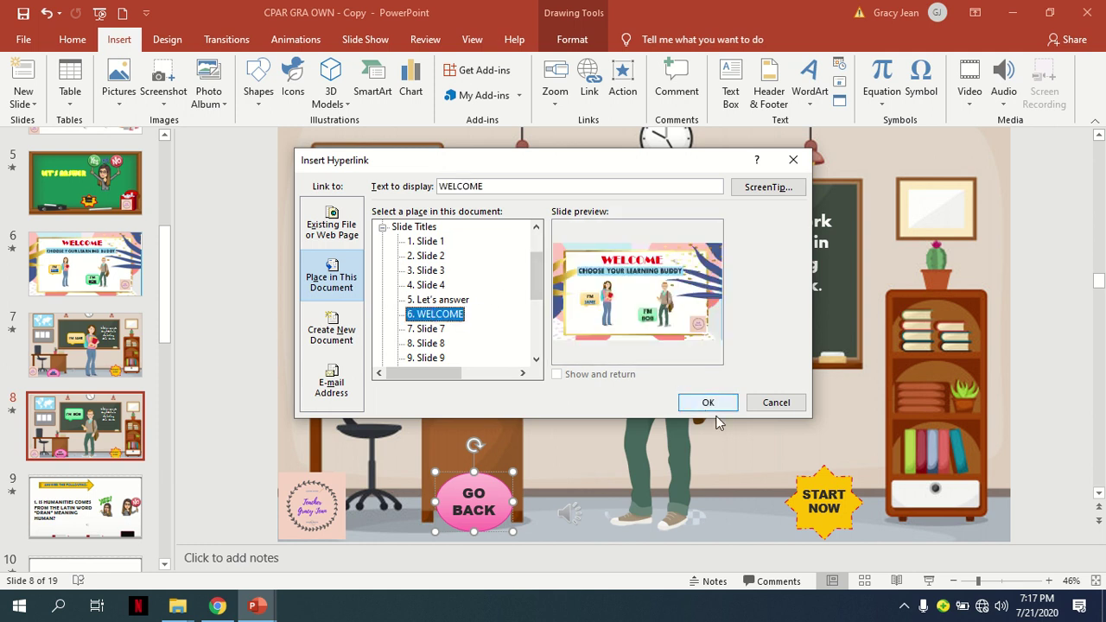
{"action": "left_click", "coordinate": [708, 403]}
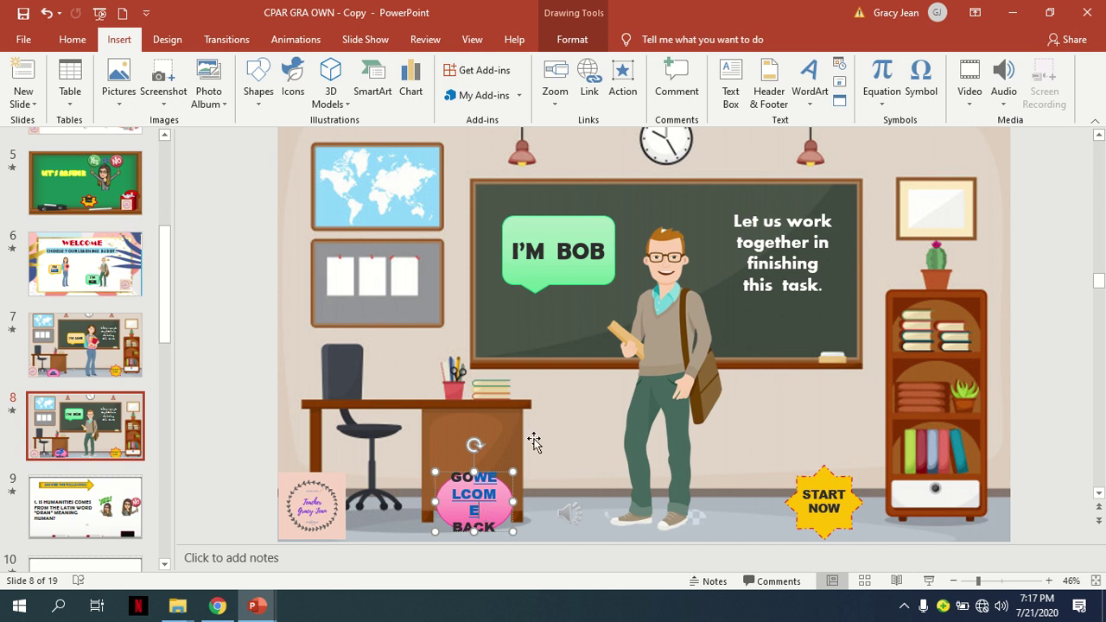
{"action": "key", "text": "ctrl+z"}
{"action": "key", "text": "ctrl+z"}
{"action": "key", "text": "ctrl+z"}
{"action": "key", "text": "ctrl+z"}
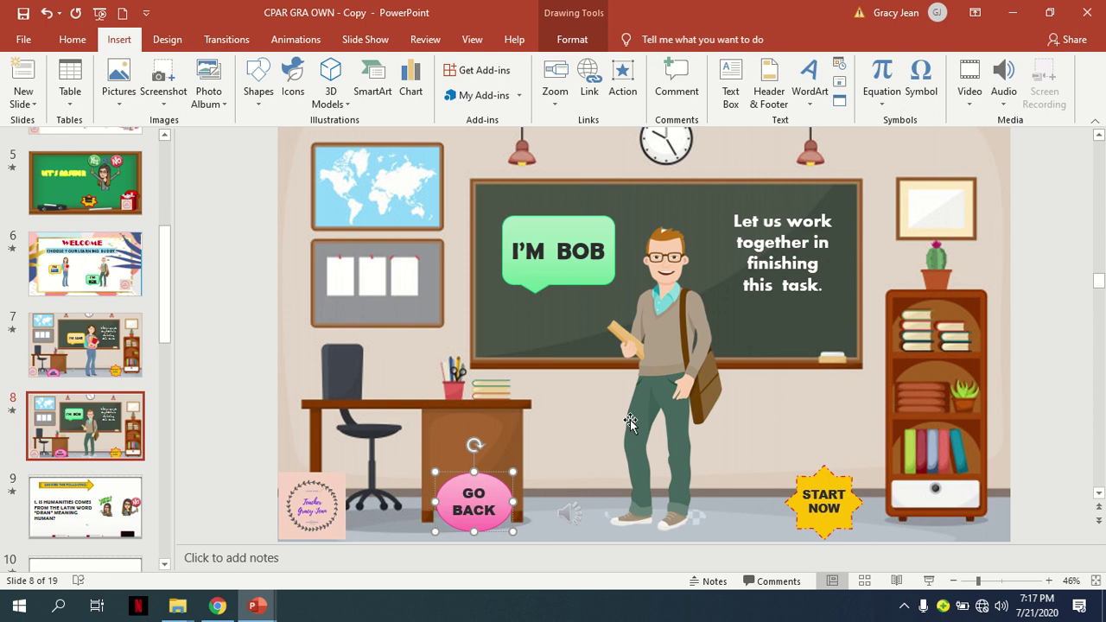
{"action": "left_click", "coordinate": [564, 394]}
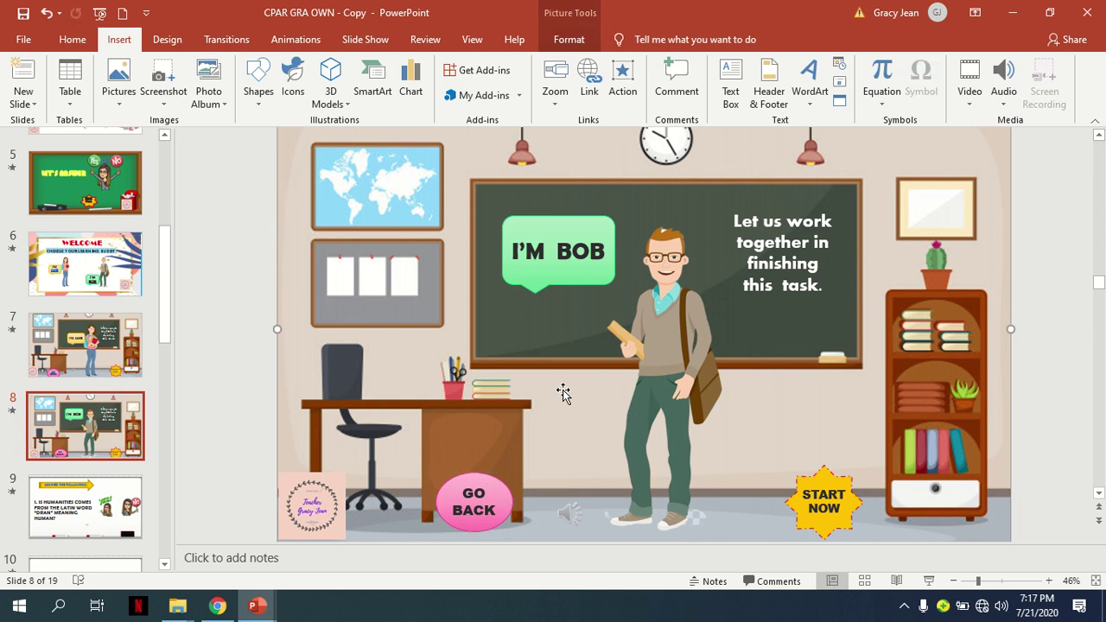
Relink GO BACK to 6. WELCOME and delete the extra WELCOME word from its label.
{"action": "right_click", "coordinate": [490, 498]}
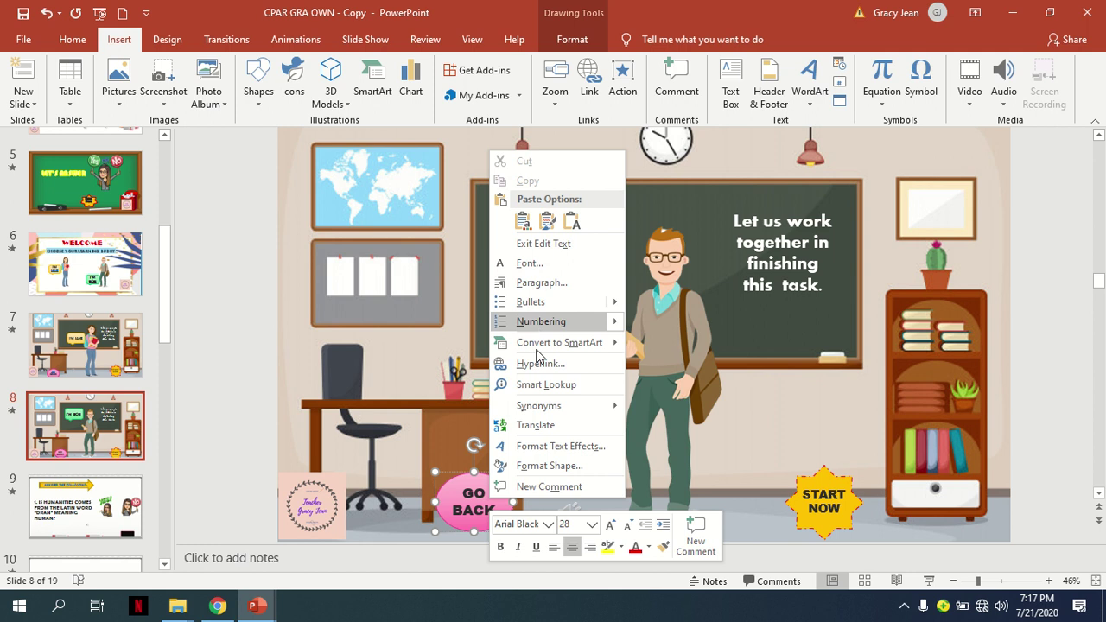
{"action": "left_click", "coordinate": [536, 366]}
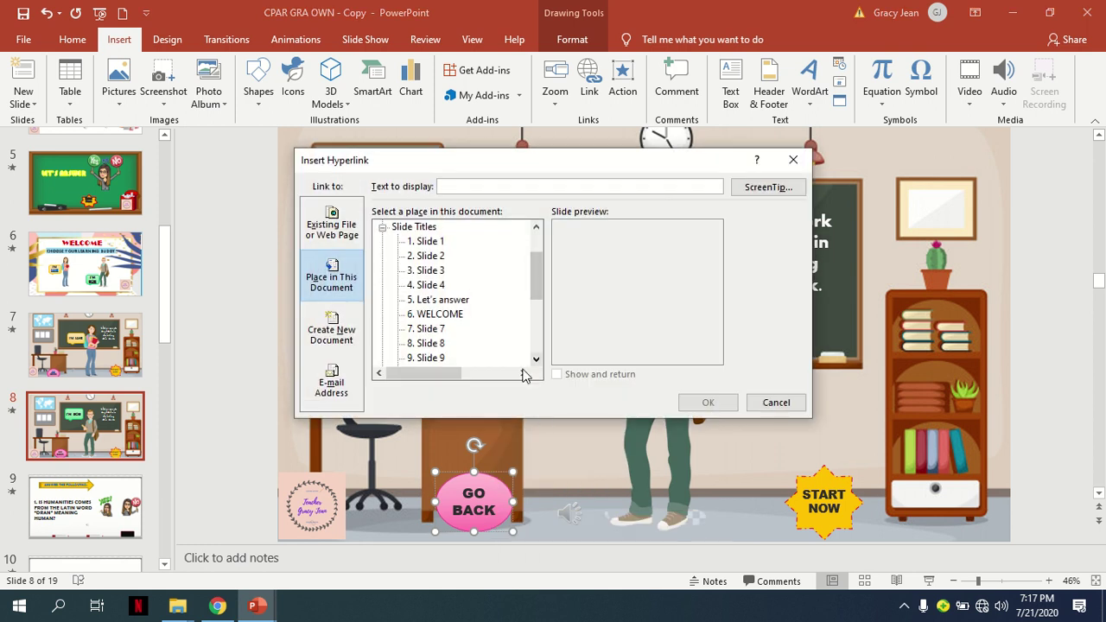
{"action": "left_click", "coordinate": [444, 317]}
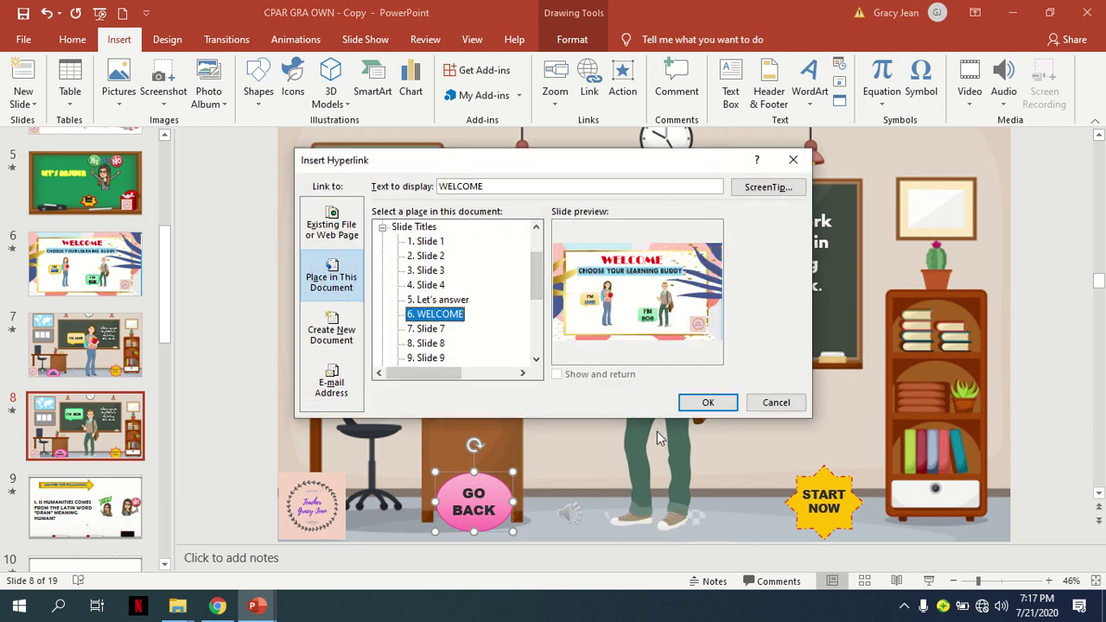
{"action": "left_click", "coordinate": [691, 403]}
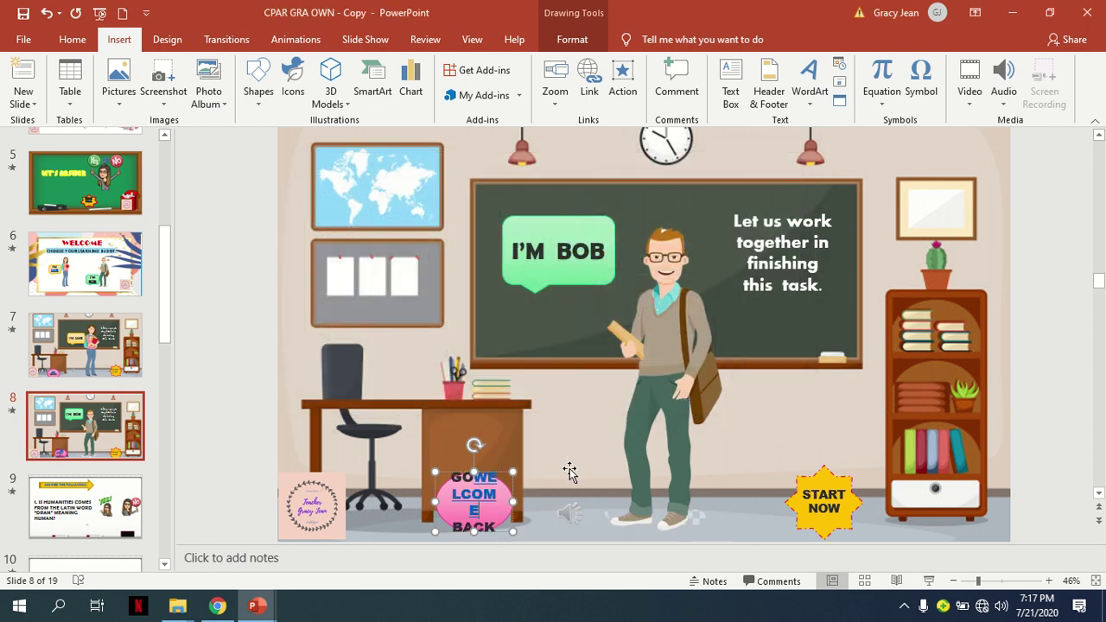
{"action": "left_click", "coordinate": [565, 469]}
{"action": "left_click", "coordinate": [471, 494]}
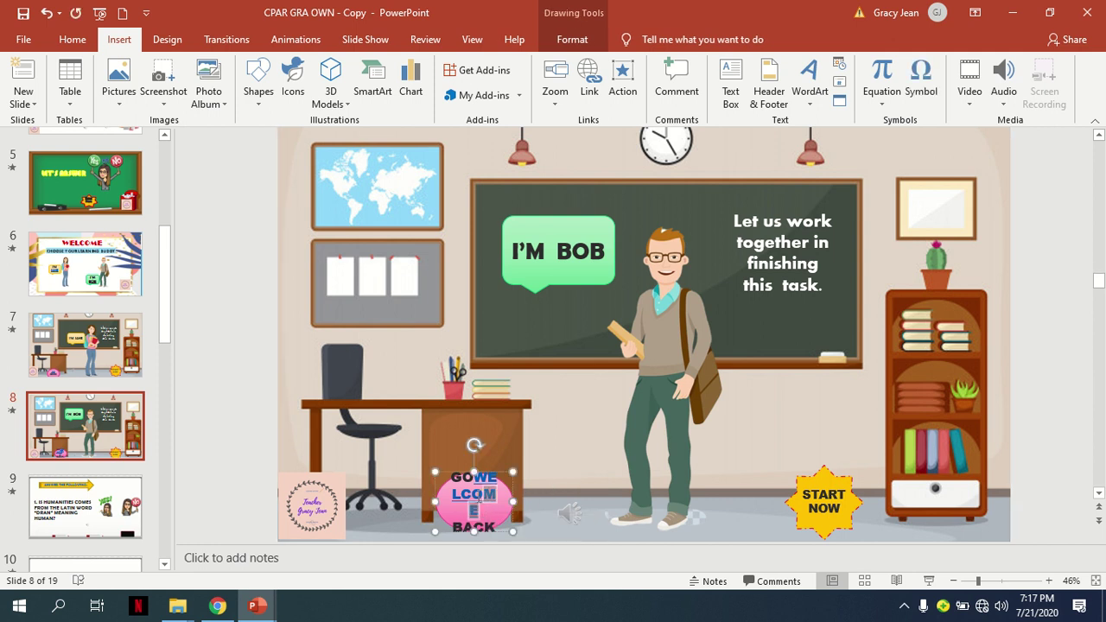
{"action": "left_click_drag", "start_coordinate": [460, 488], "coordinate": [487, 475]}
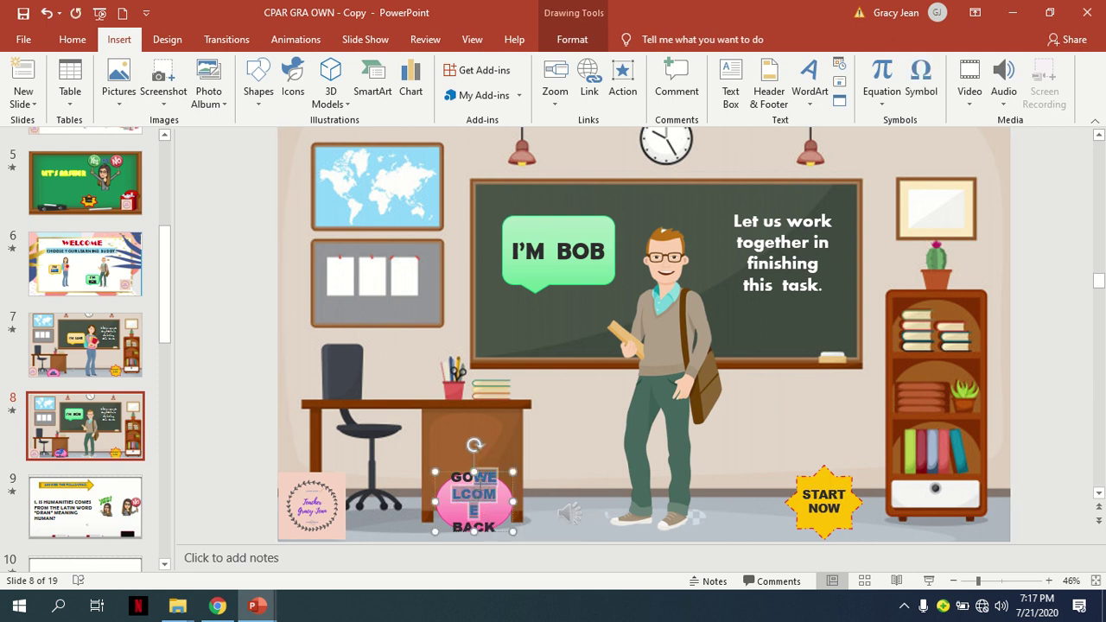
{"action": "key", "text": "BackSpace"}
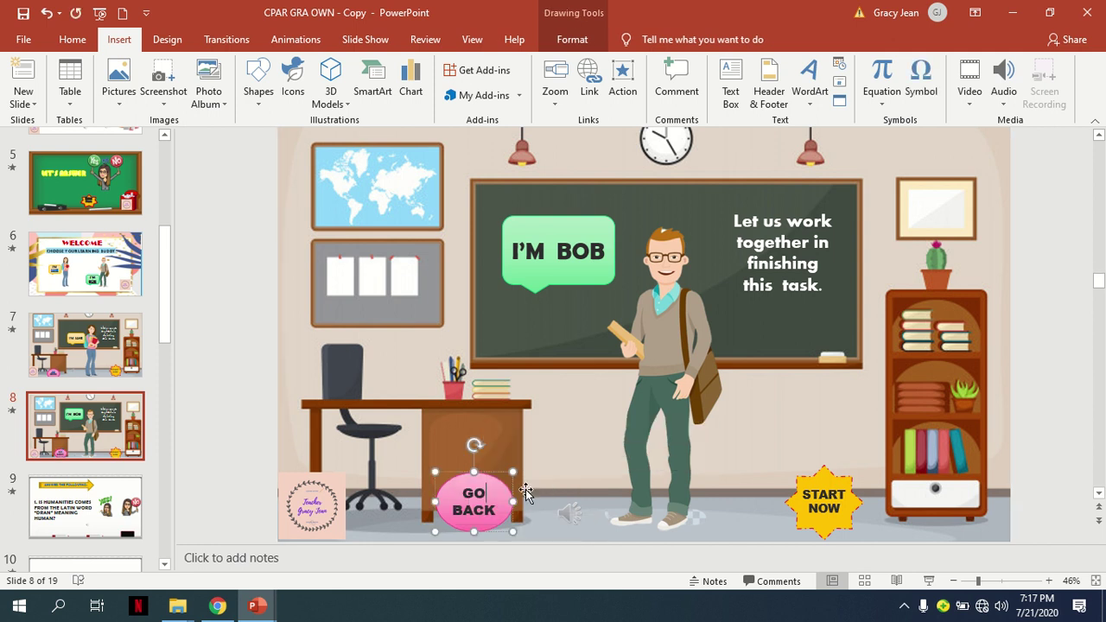
{"action": "left_click", "coordinate": [573, 399]}
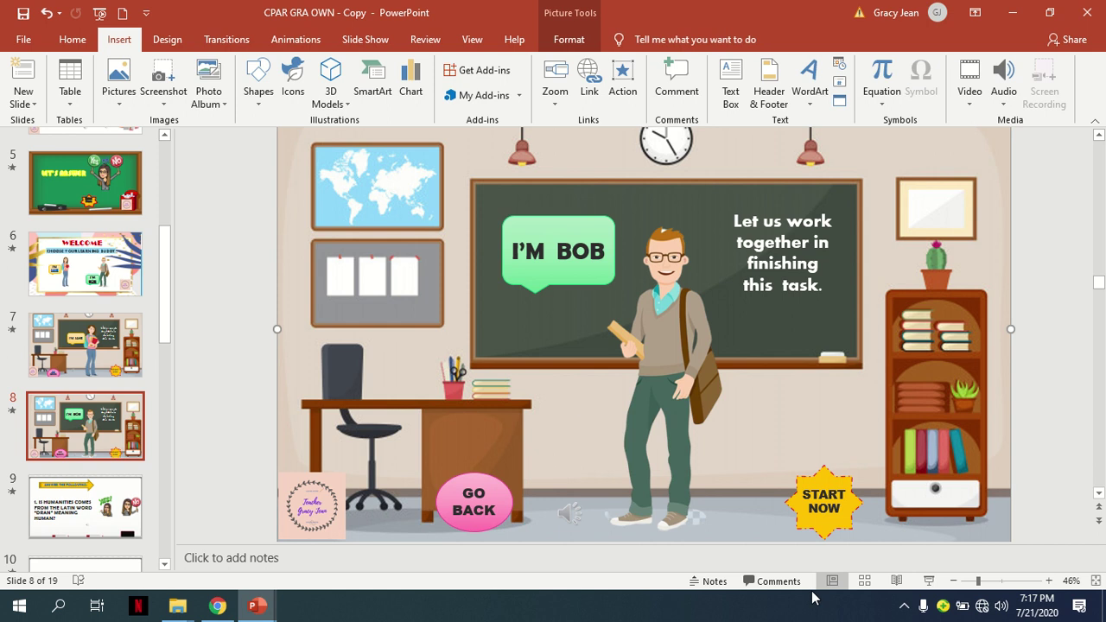
Start the slide show from slide 8.
{"action": "left_click", "coordinate": [904, 606]}
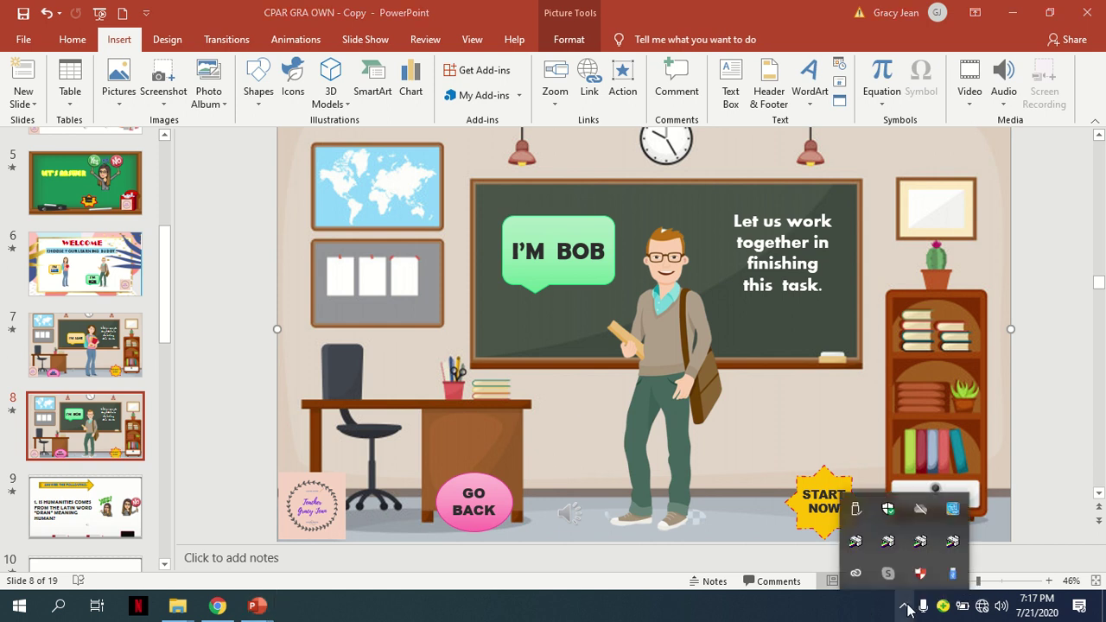
{"action": "left_click", "coordinate": [716, 507]}
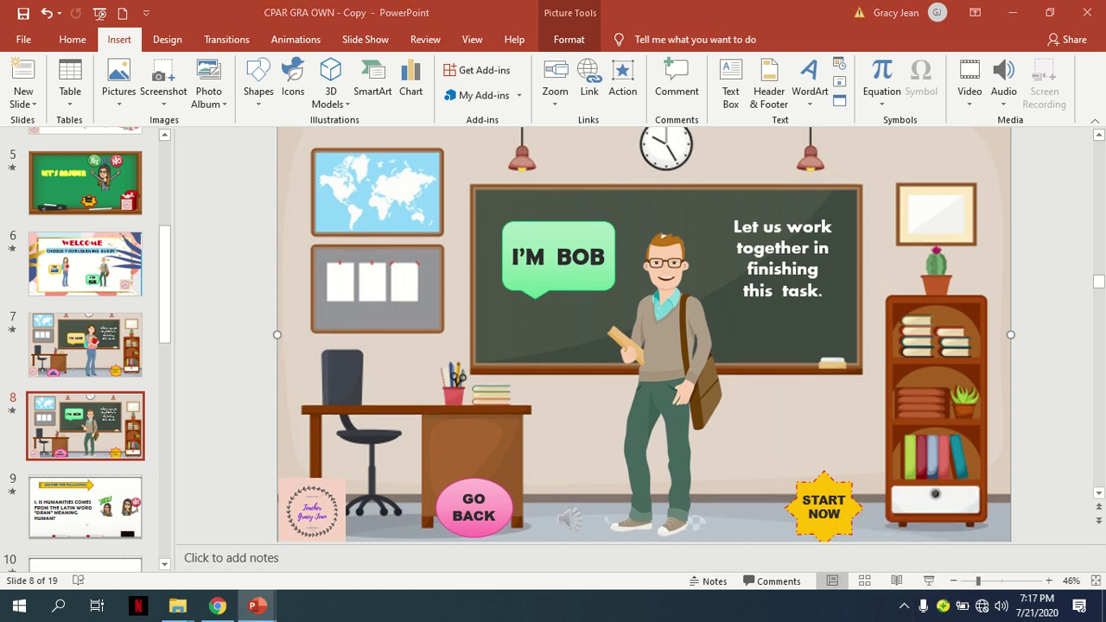
{"action": "left_click", "coordinate": [929, 581]}
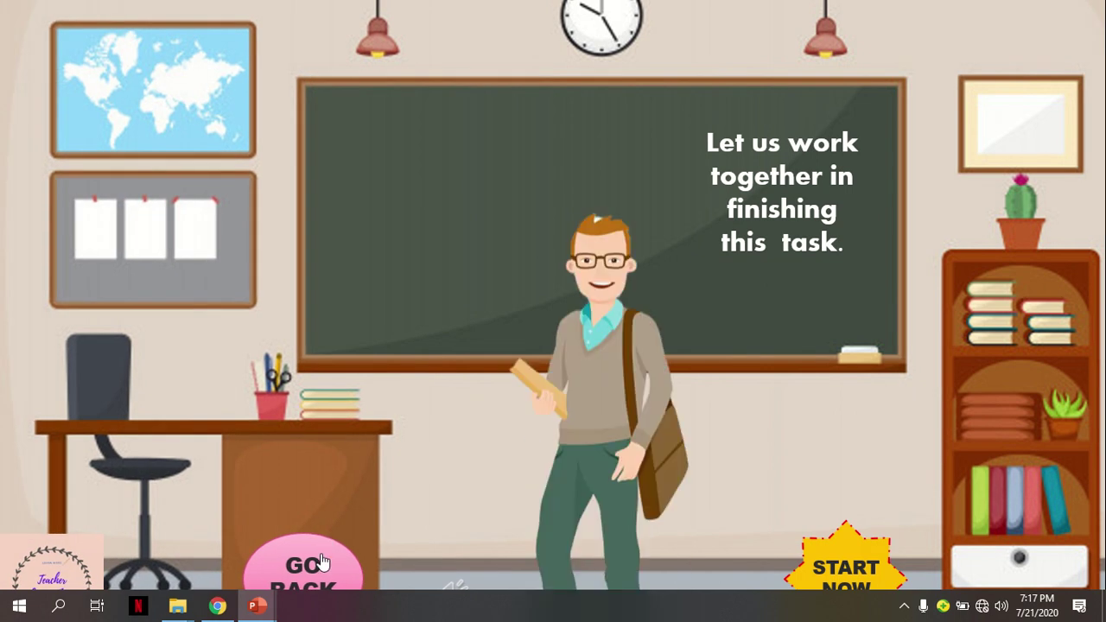
Click GO BACK in the show to jump to WELCOME, then end the show.
{"action": "left_click", "coordinate": [321, 554]}
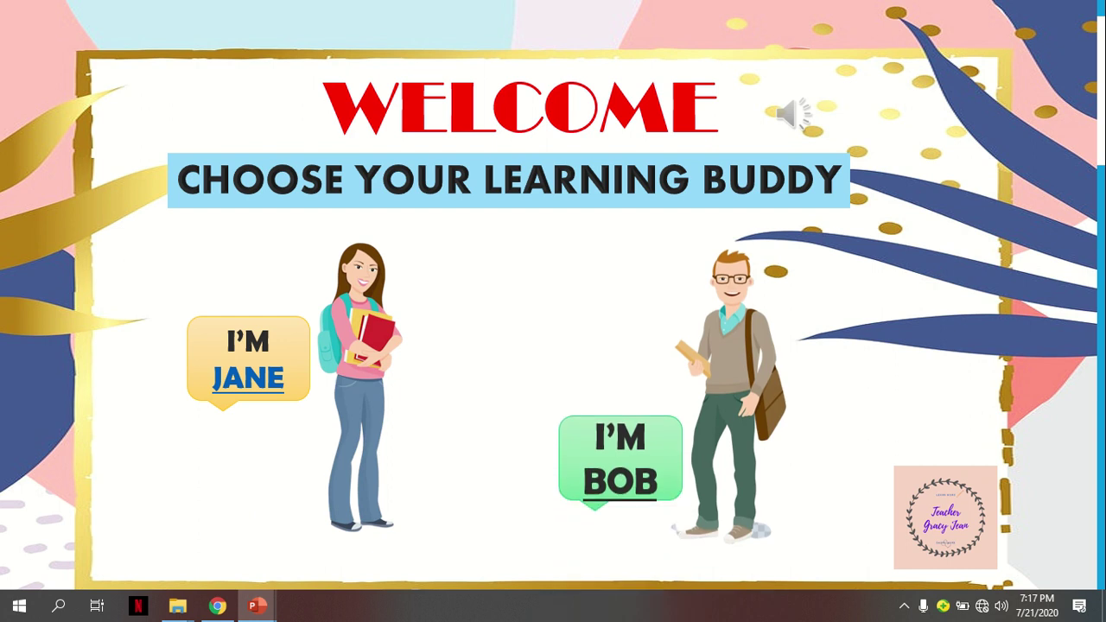
{"action": "key", "text": "Escape"}
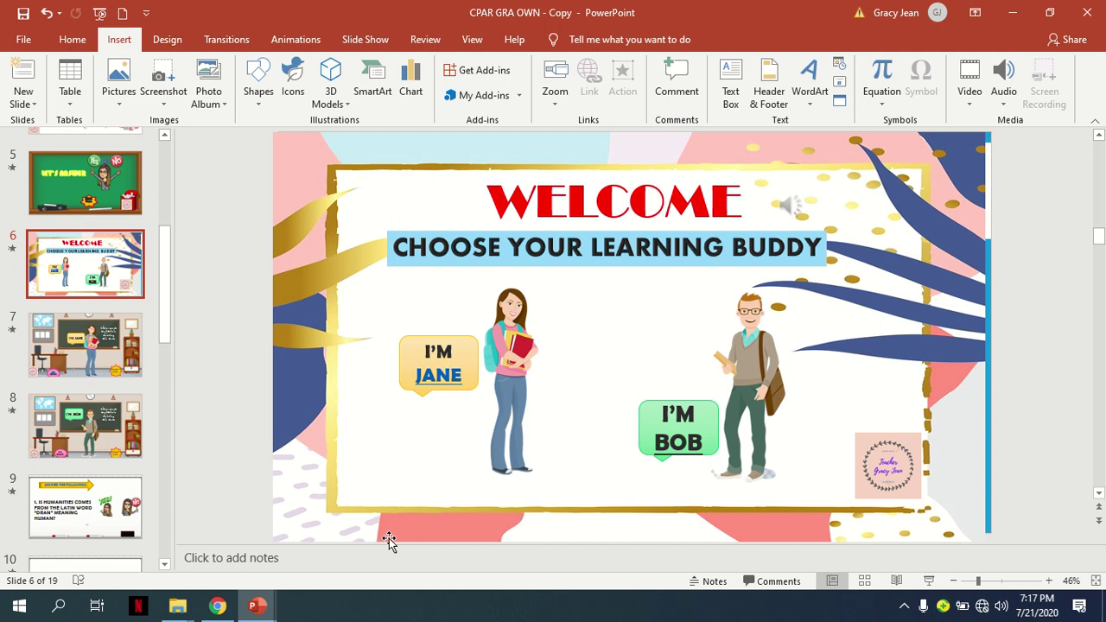
Check the options for Jane's picture and the WELCOME title's link, cancelling without changes.
{"action": "left_click", "coordinate": [505, 348]}
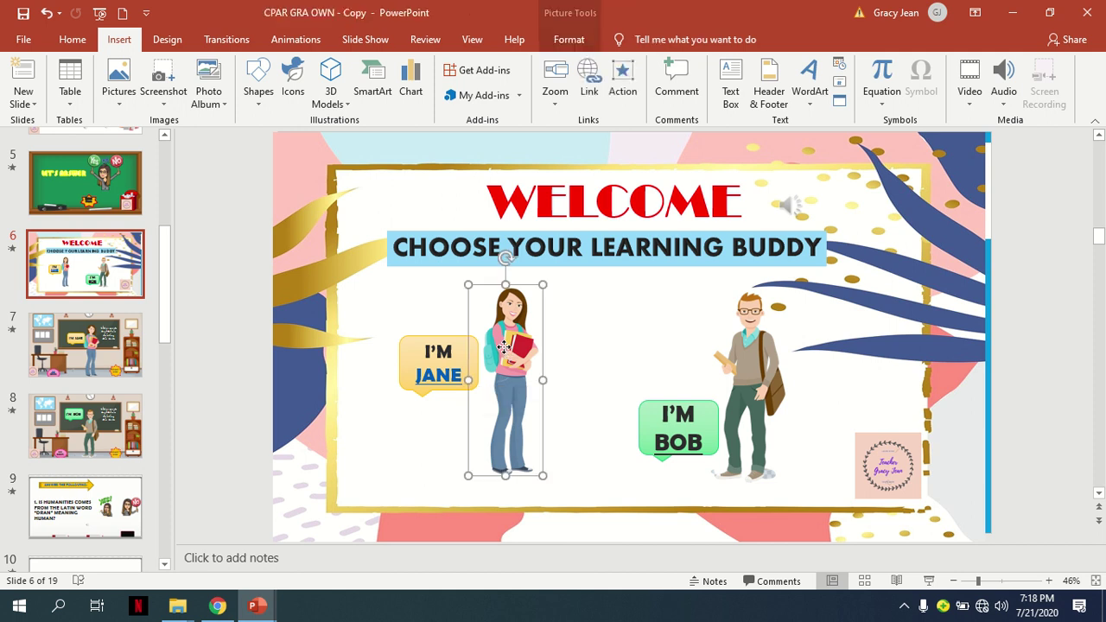
{"action": "right_click", "coordinate": [504, 348]}
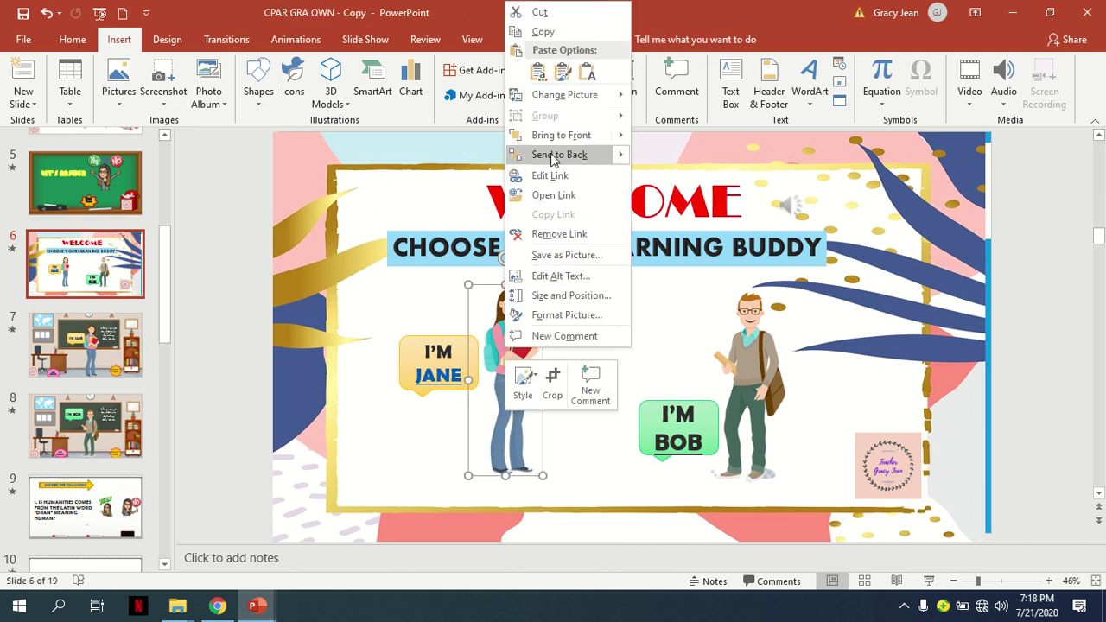
{"action": "left_click", "coordinate": [673, 308]}
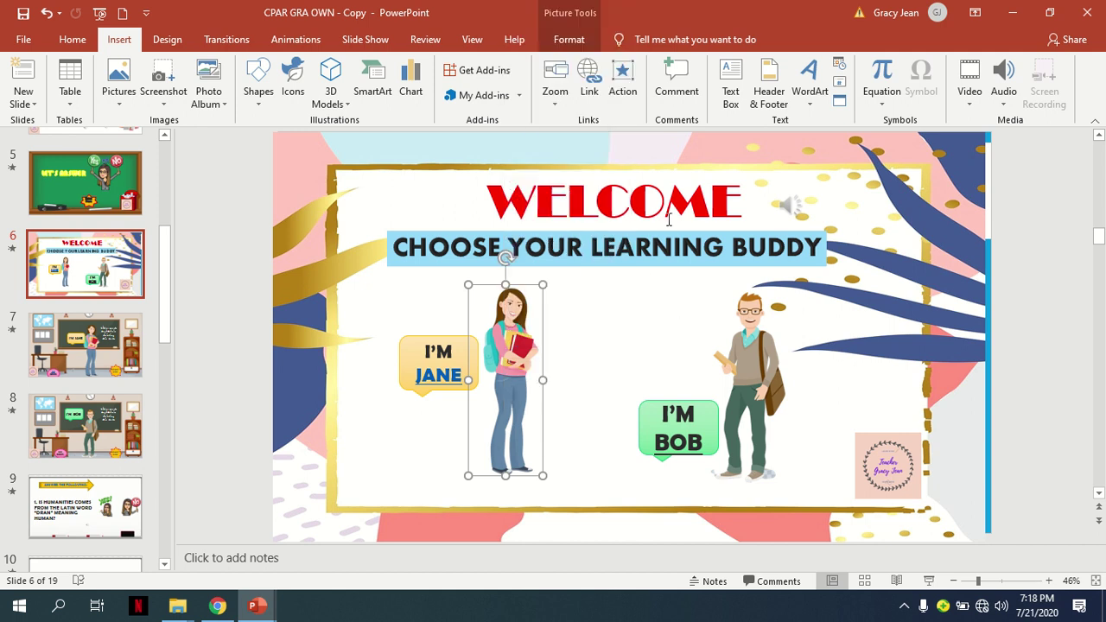
{"action": "left_click", "coordinate": [654, 186]}
{"action": "right_click", "coordinate": [654, 186]}
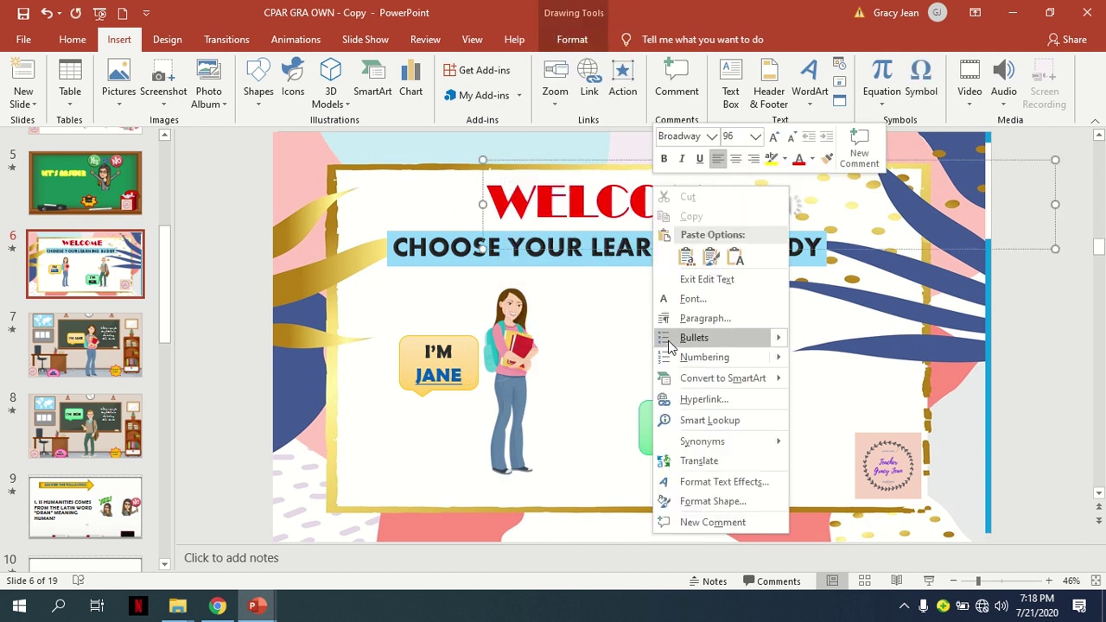
{"action": "left_click", "coordinate": [704, 397]}
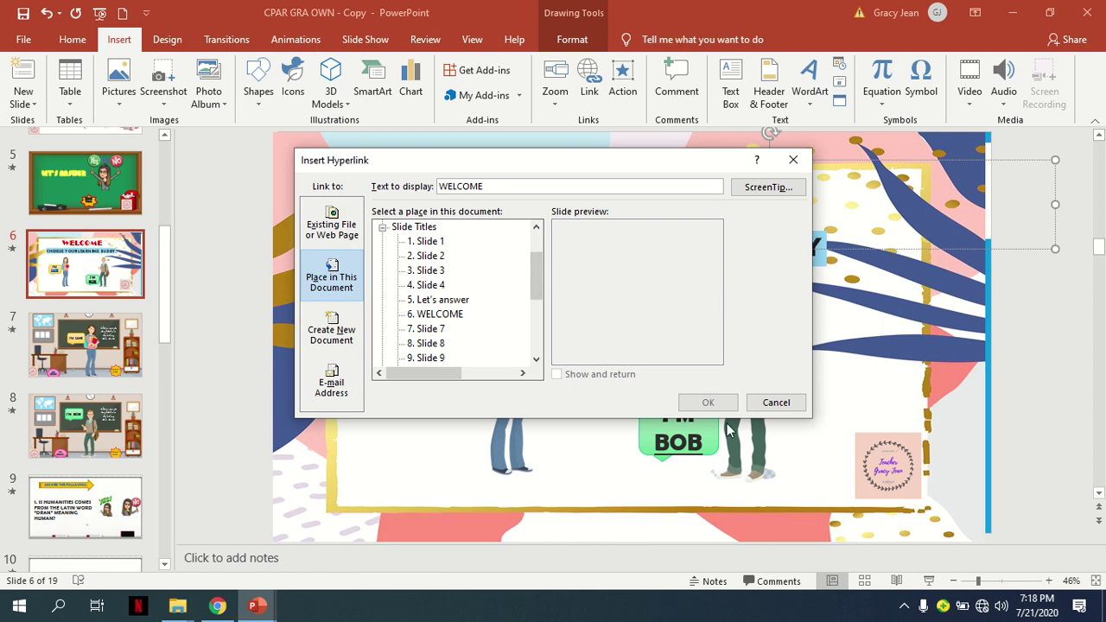
{"action": "left_click", "coordinate": [793, 160]}
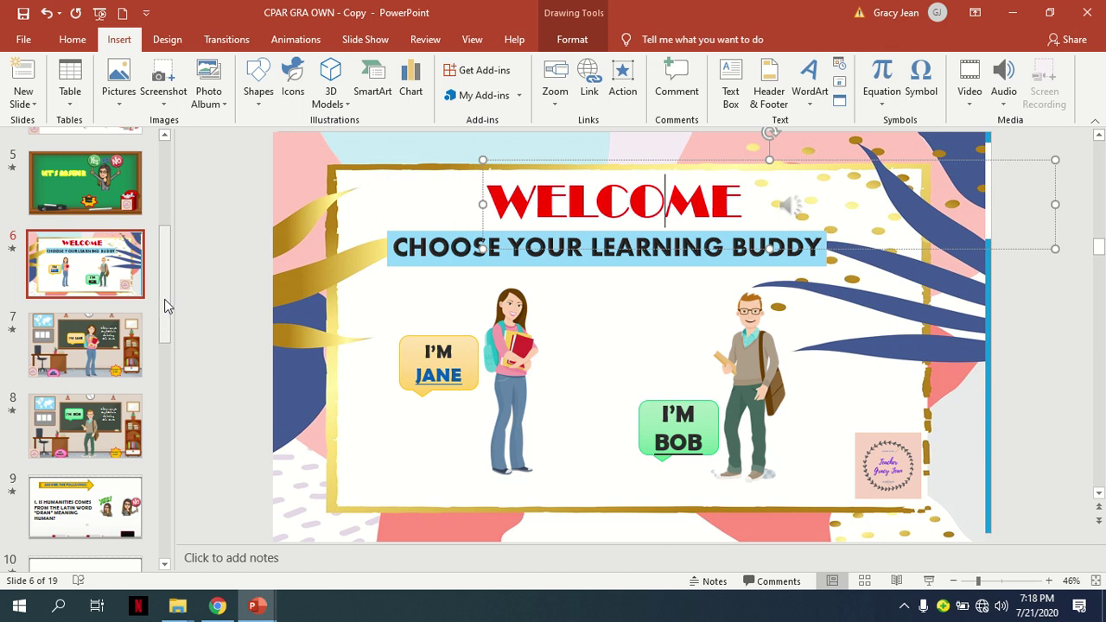
Open slide 5, LET'S ANSWER, from the thumbnail pane.
{"action": "mouse_move", "coordinate": [167, 305]}
{"action": "left_mouse_down"}
{"action": "mouse_move", "coordinate": [164, 276]}
{"action": "mouse_move", "coordinate": [166, 301]}
{"action": "left_mouse_up"}
{"action": "scroll", "coordinate": [166, 300], "scroll_direction": "down", "scroll_amount": 1}
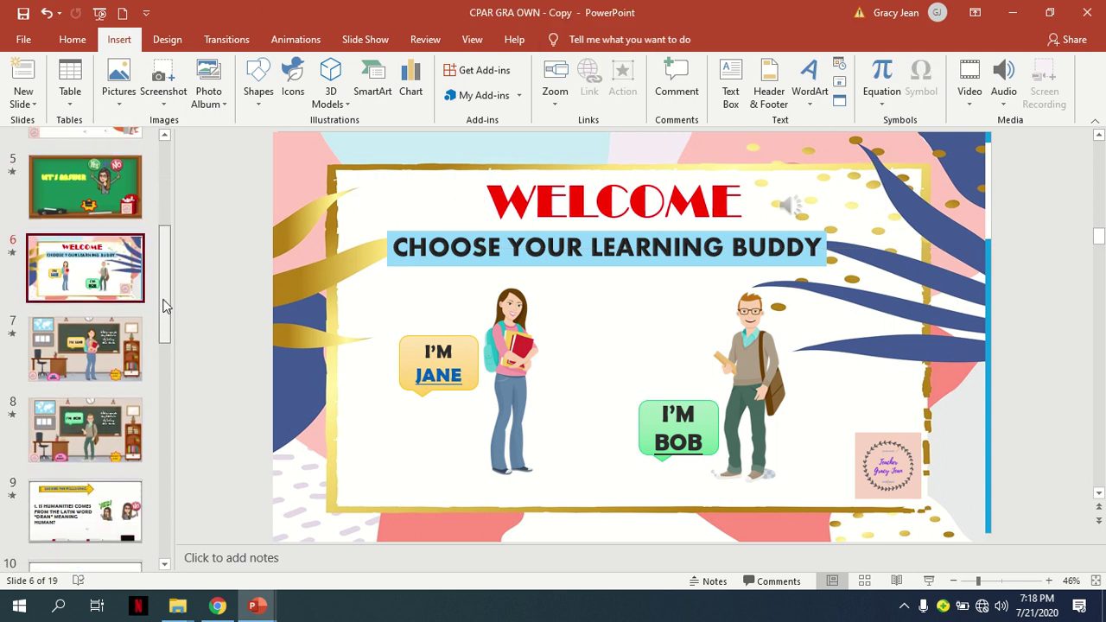
{"action": "scroll", "coordinate": [167, 285], "scroll_direction": "down", "scroll_amount": 3}
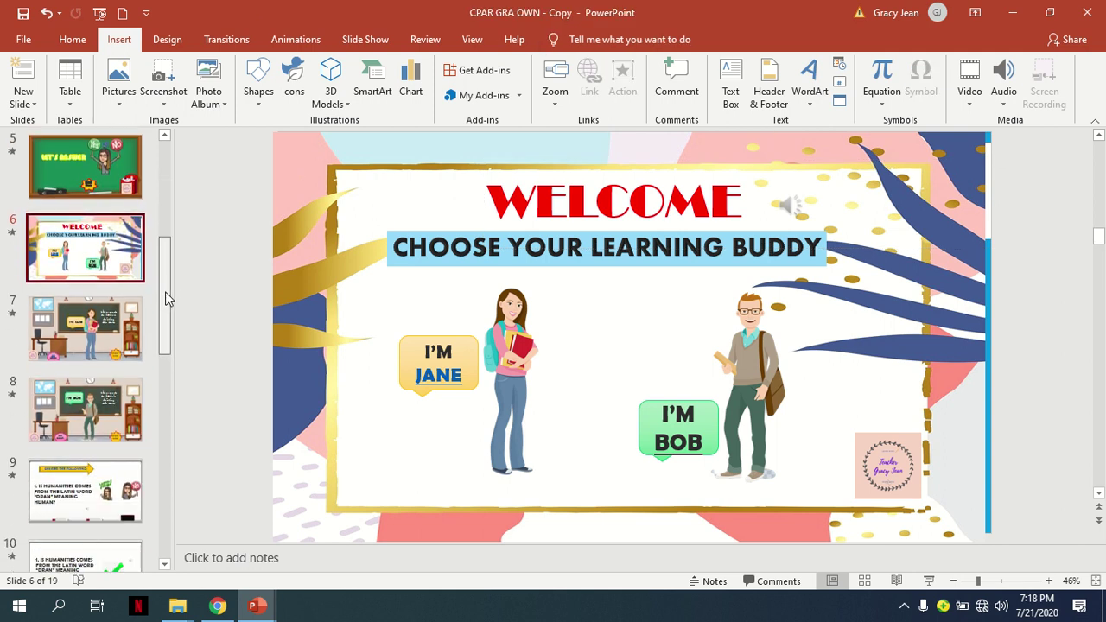
{"action": "scroll", "coordinate": [168, 290], "scroll_direction": "up", "scroll_amount": 1}
{"action": "scroll", "coordinate": [168, 292], "scroll_direction": "up", "scroll_amount": 4}
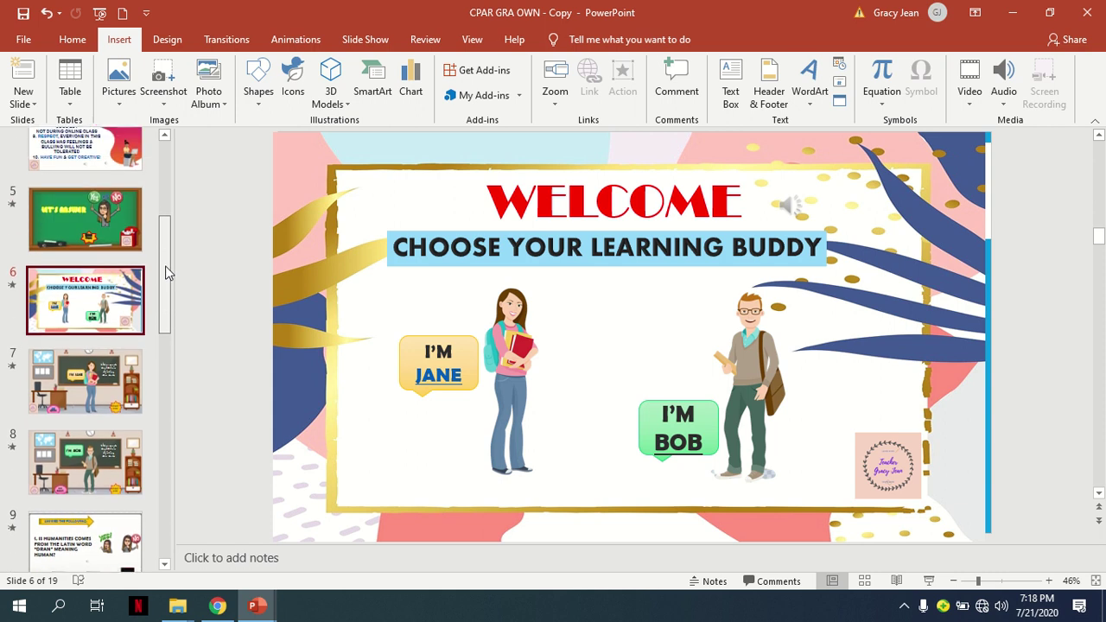
{"action": "left_click", "coordinate": [61, 246]}
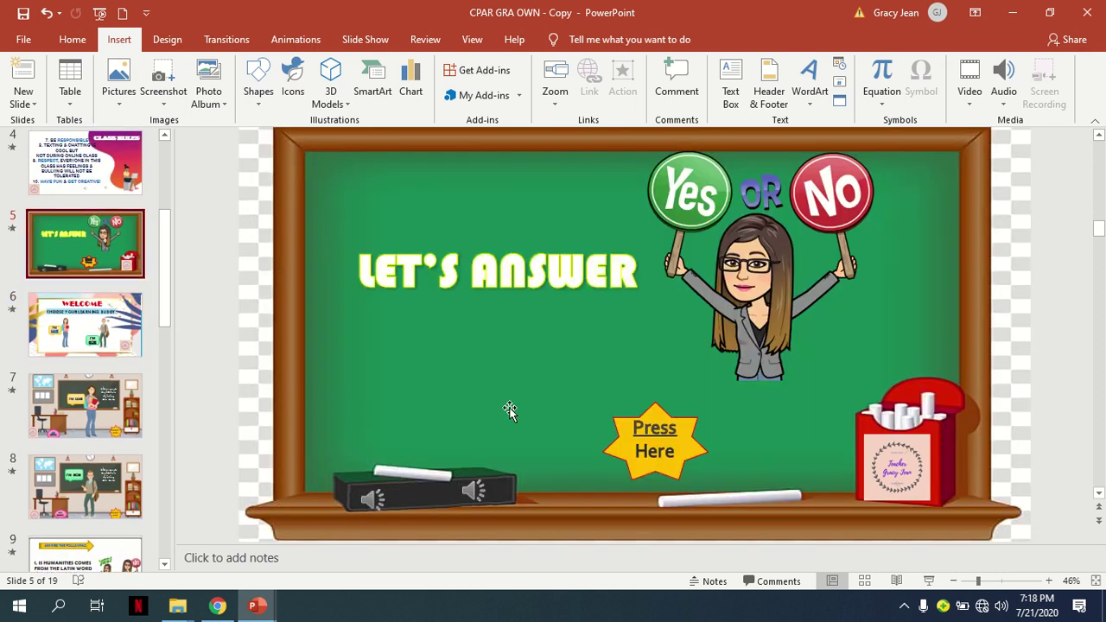
Run the show from LET'S ANSWER, follow Press Here, then I'M BOB, and exit.
{"action": "left_click", "coordinate": [929, 581]}
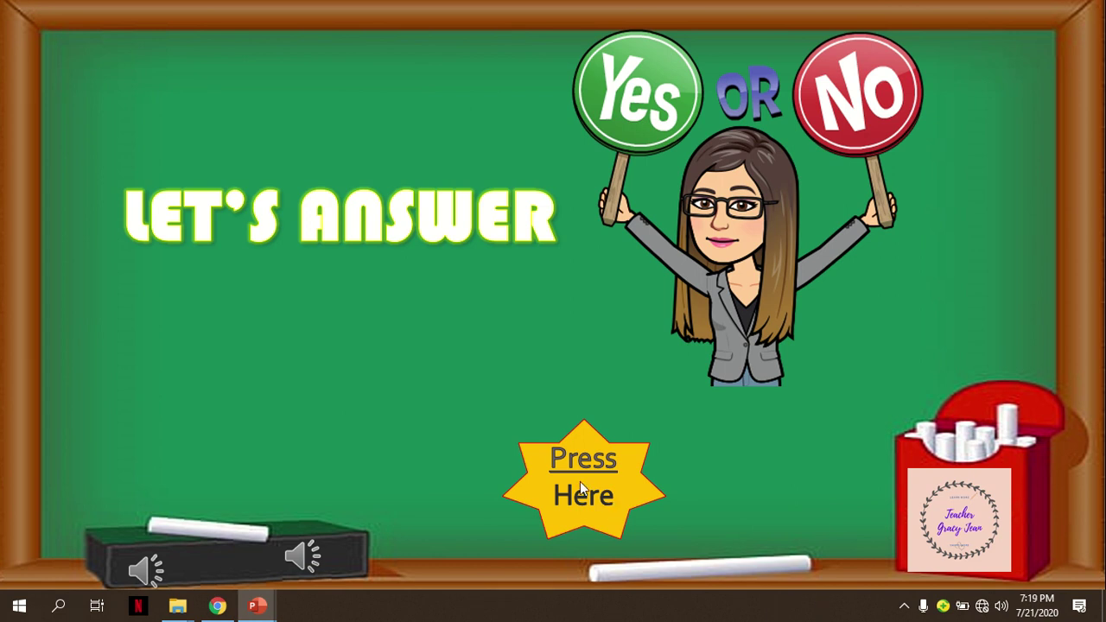
{"action": "left_click", "coordinate": [580, 482]}
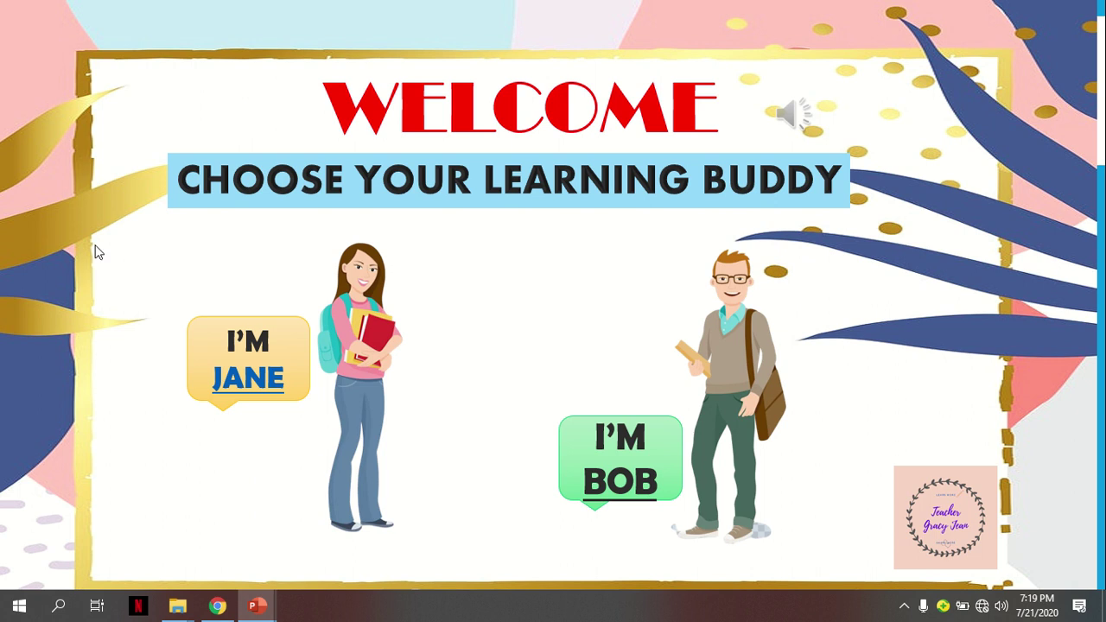
{"action": "left_click", "coordinate": [593, 454]}
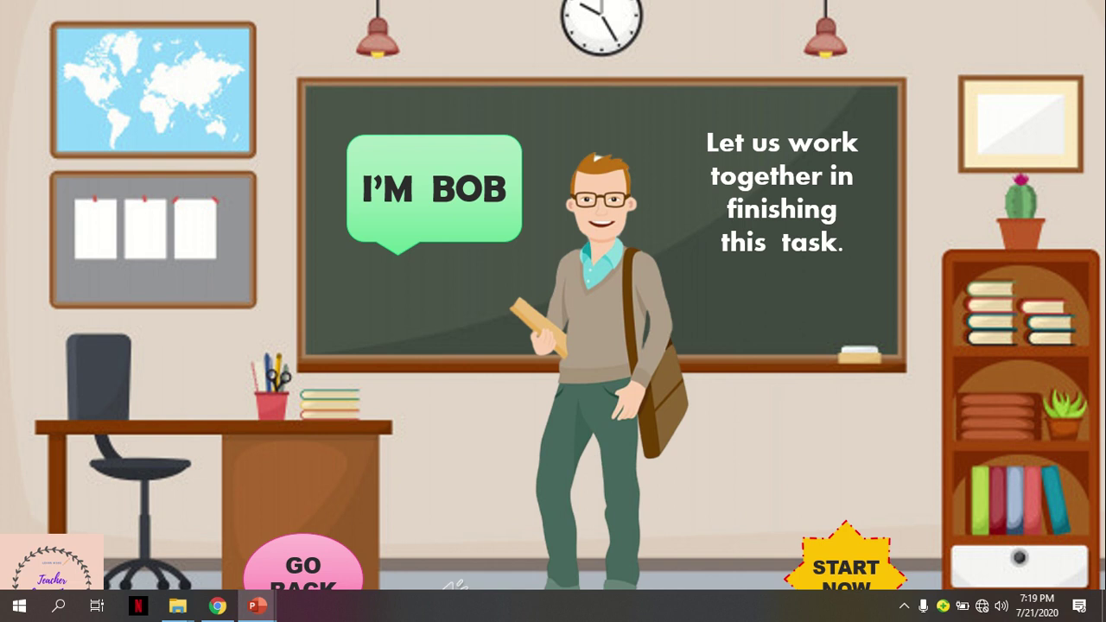
{"action": "key", "text": "Escape"}
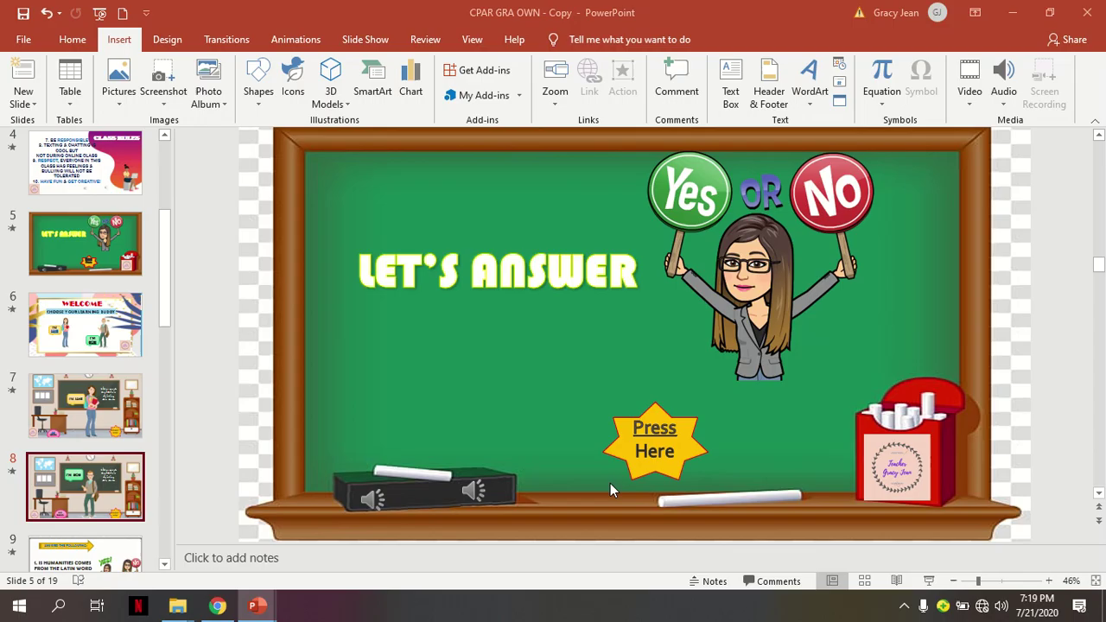
Select each sound clip on the WELCOME, Jane, Bob and question 1 slides to check playback.
{"action": "left_click", "coordinate": [87, 264]}
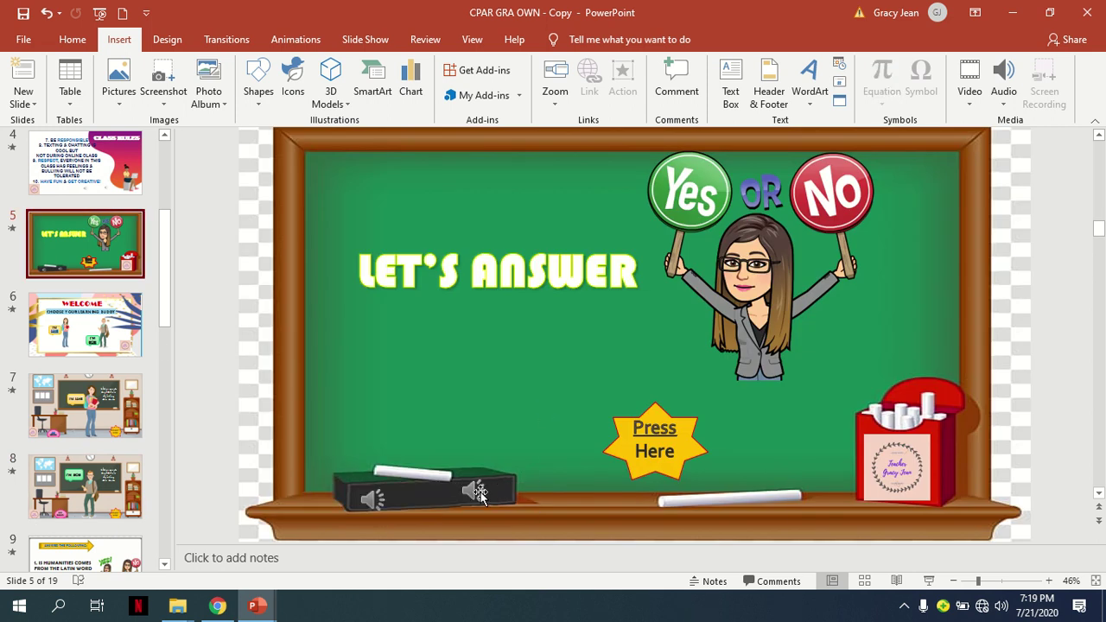
{"action": "mouse_move", "coordinate": [476, 493]}
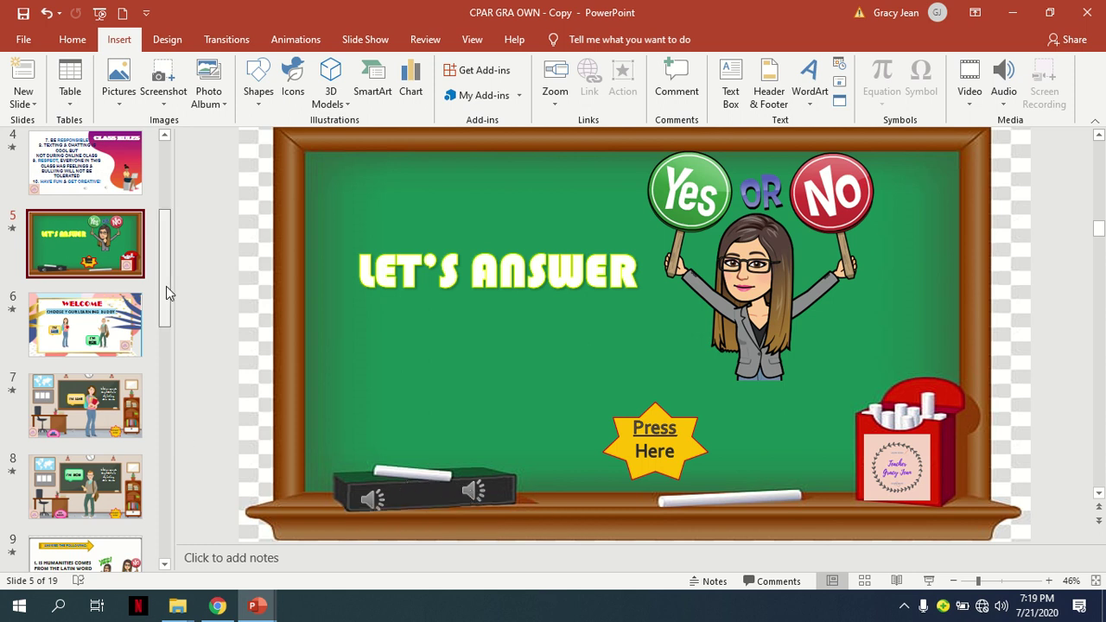
{"action": "scroll", "coordinate": [166, 286], "scroll_direction": "down", "scroll_amount": 3}
{"action": "left_click", "coordinate": [108, 245]}
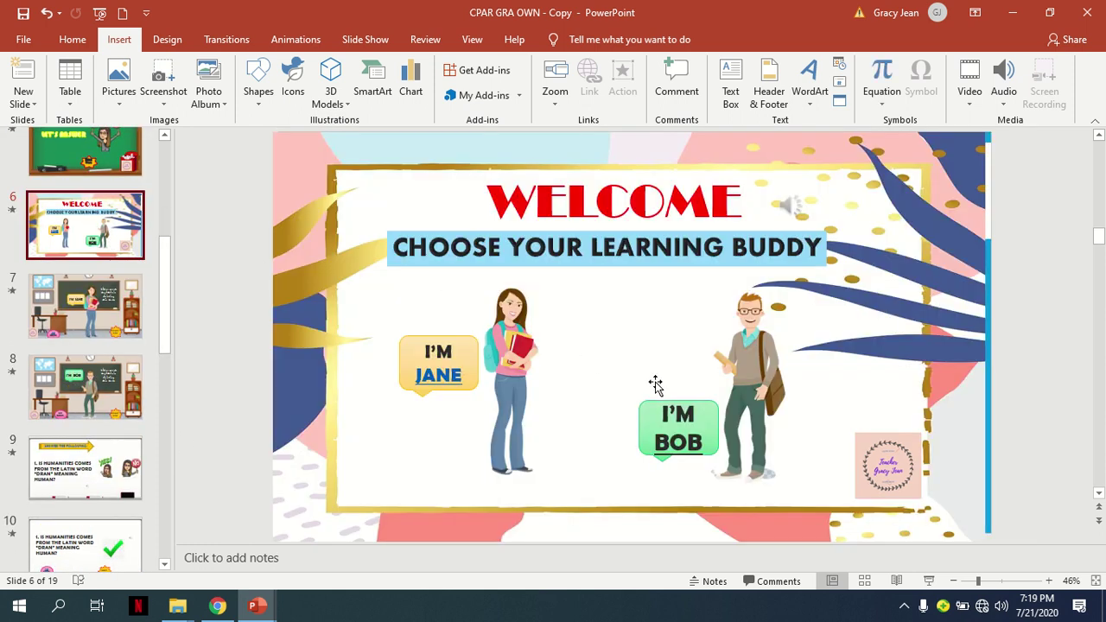
{"action": "left_click", "coordinate": [787, 207]}
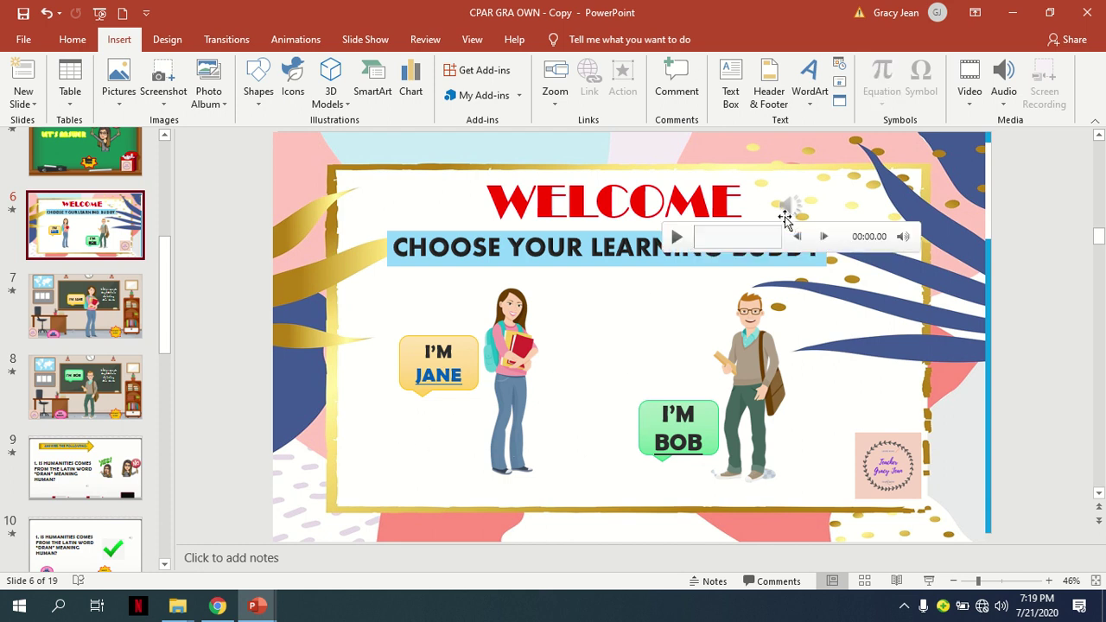
{"action": "left_click", "coordinate": [86, 313]}
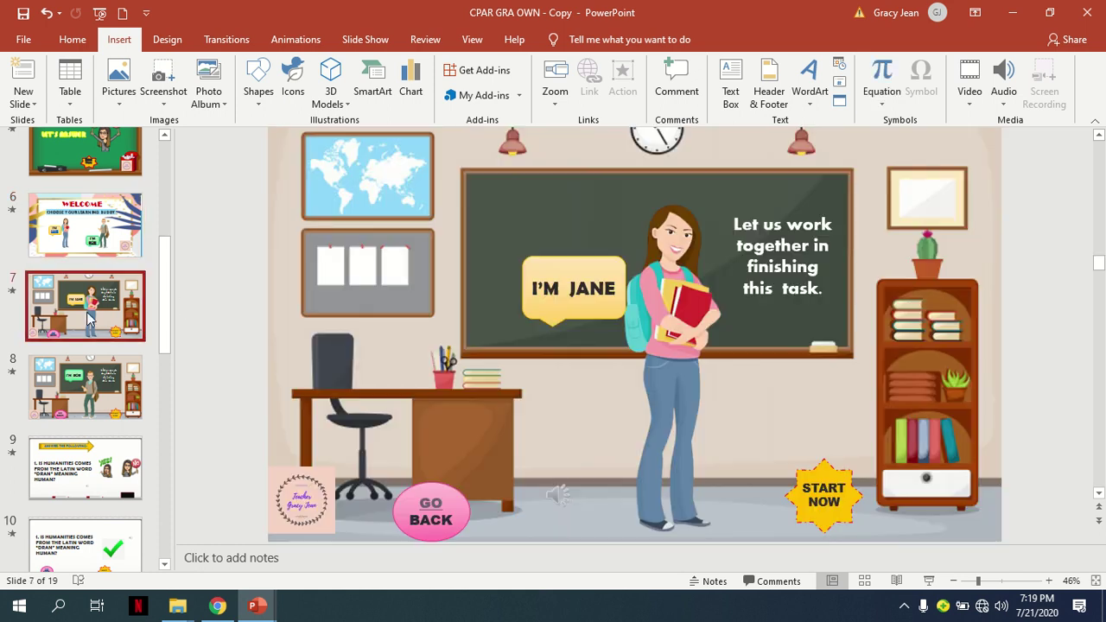
{"action": "left_click", "coordinate": [557, 494]}
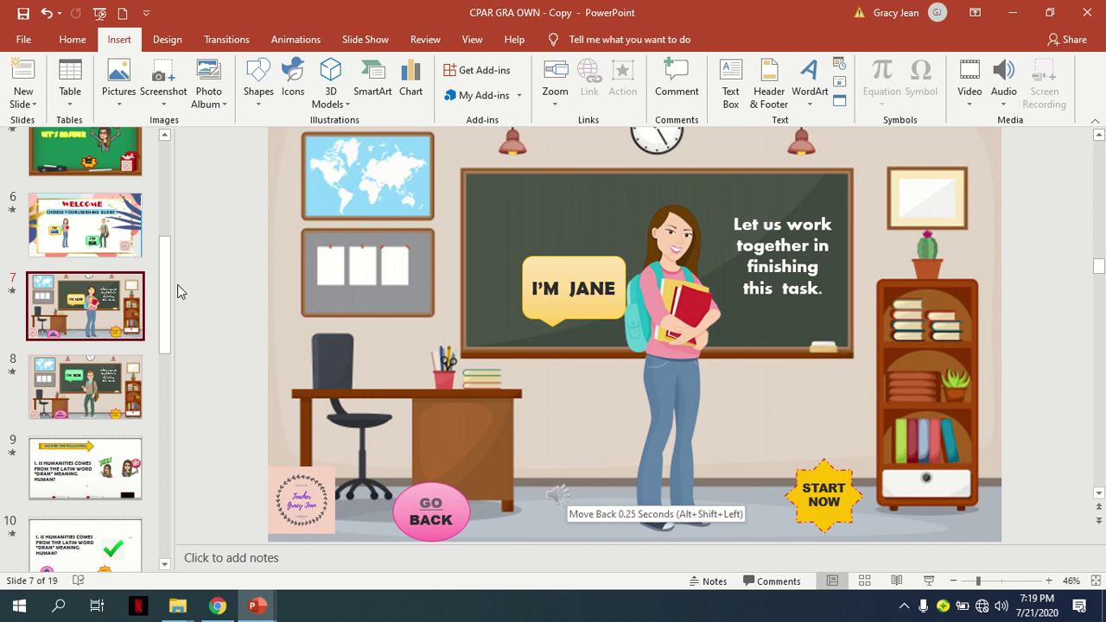
{"action": "left_click", "coordinate": [95, 380]}
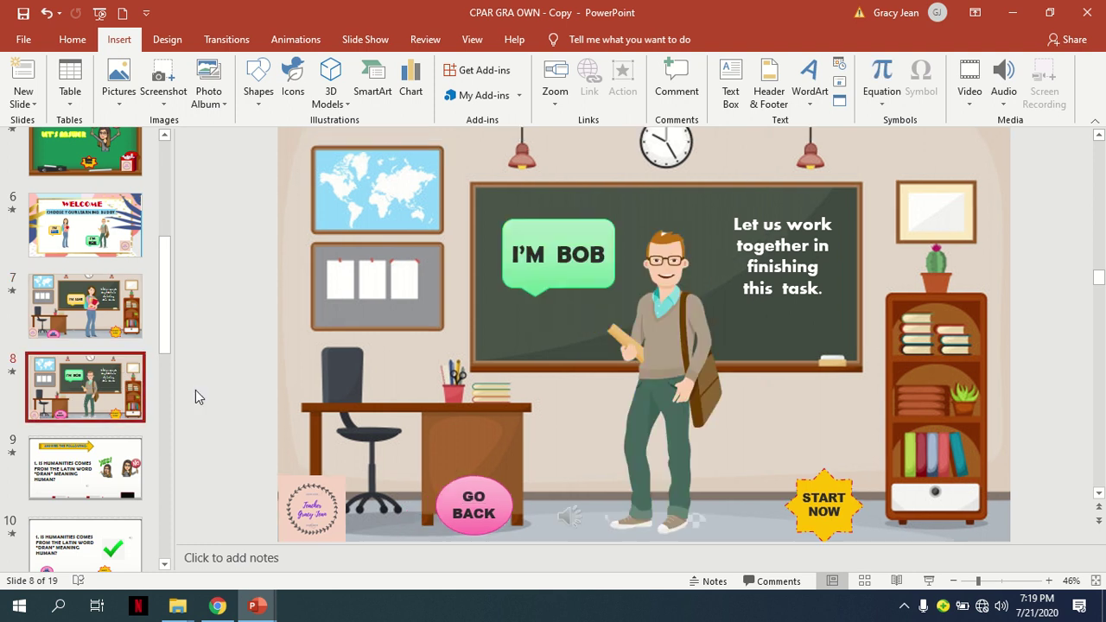
{"action": "left_click", "coordinate": [569, 517]}
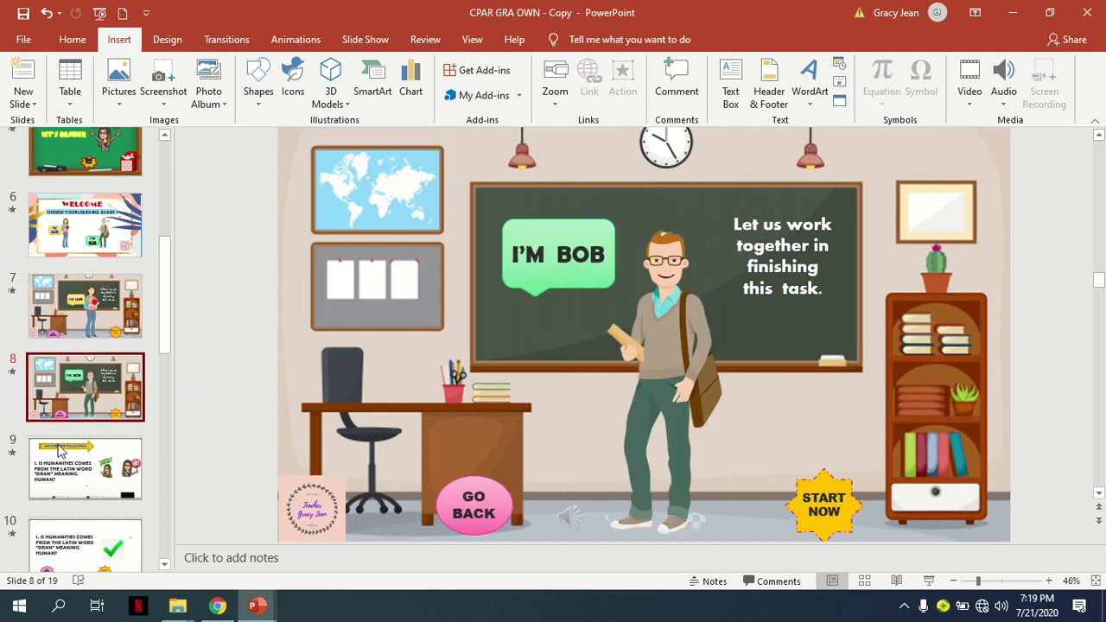
{"action": "scroll", "coordinate": [584, 415], "scroll_direction": "down", "scroll_amount": 1}
{"action": "left_click", "coordinate": [654, 457]}
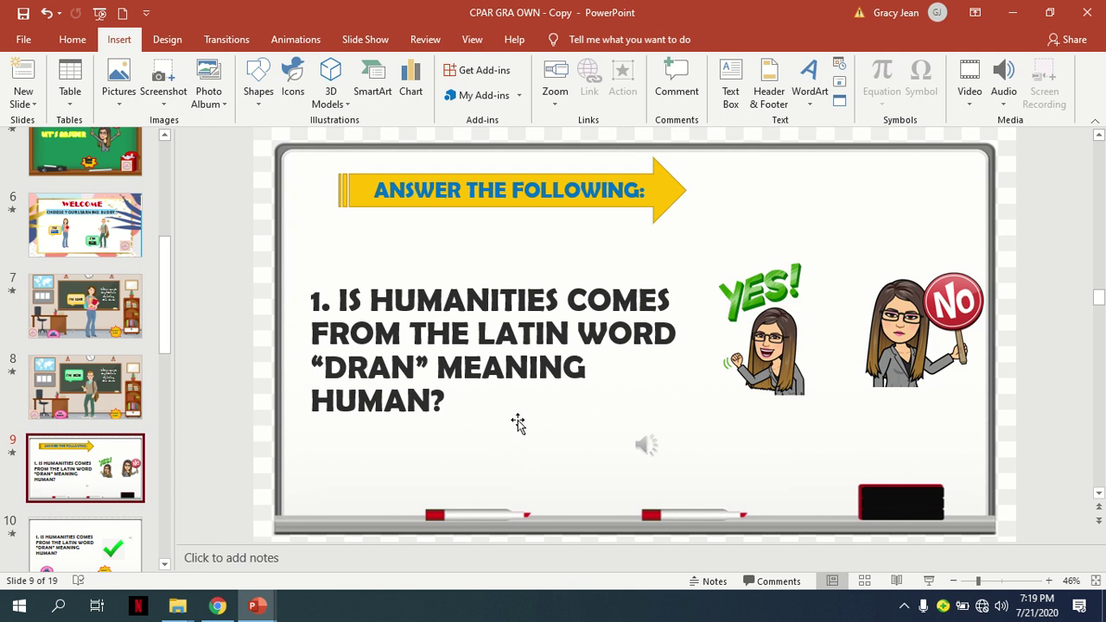
{"action": "left_click_drag", "start_coordinate": [167, 316], "coordinate": [170, 288]}
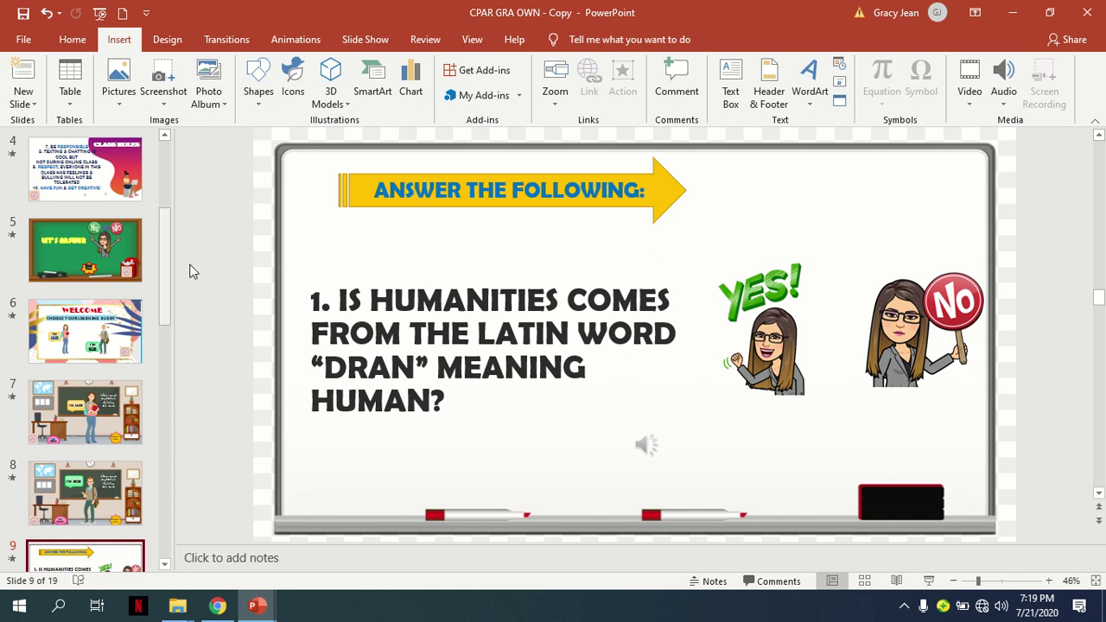
Return to slide 5, LET'S ANSWER, and inspect the playback bars of its two sound clips.
{"action": "left_click", "coordinate": [121, 230]}
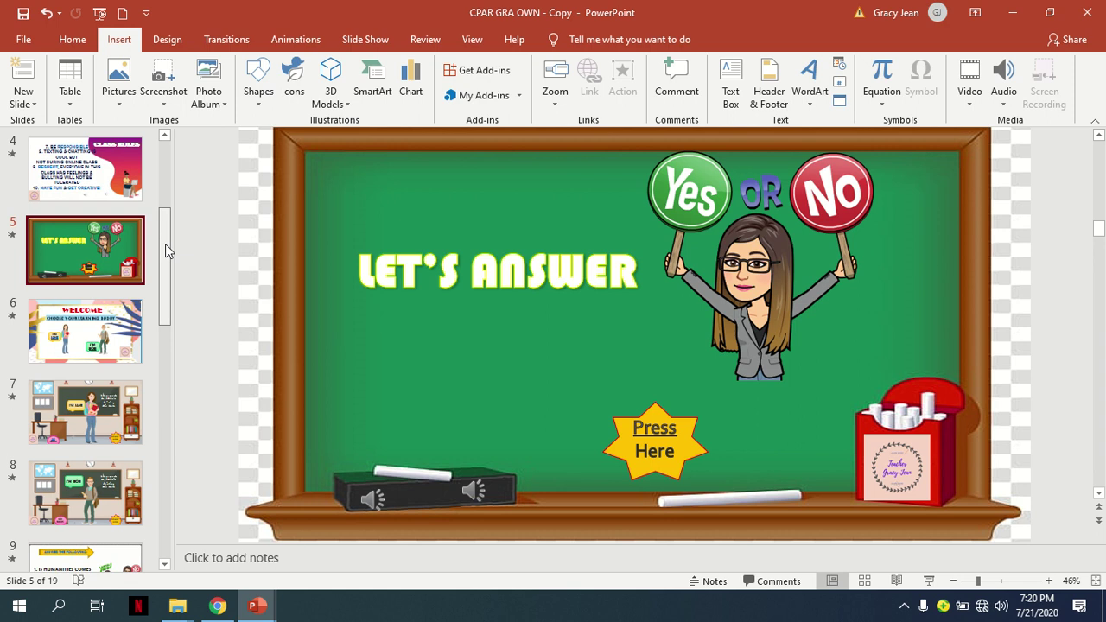
{"action": "scroll", "coordinate": [165, 244], "scroll_direction": "down", "scroll_amount": 1}
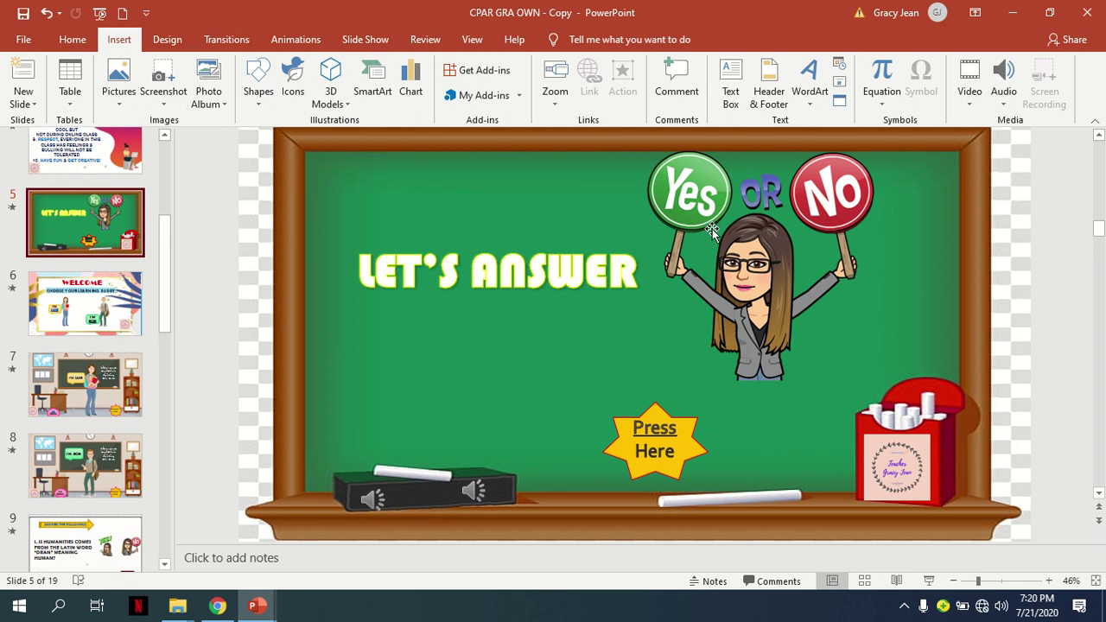
{"action": "mouse_move", "coordinate": [376, 479]}
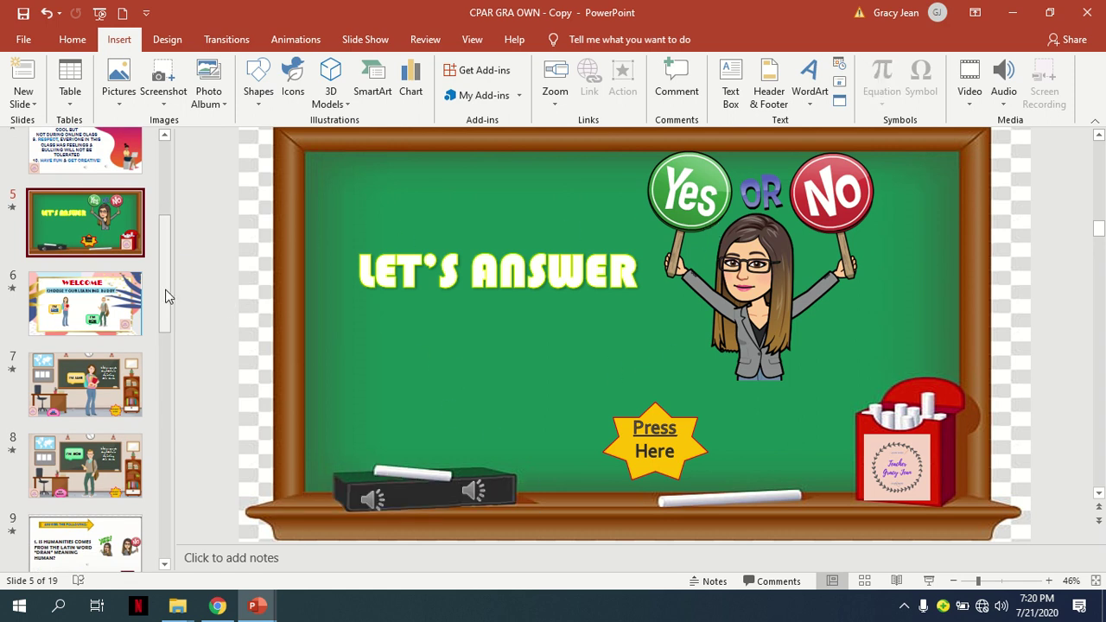
{"action": "scroll", "coordinate": [165, 283], "scroll_direction": "up", "scroll_amount": 1}
{"action": "scroll", "coordinate": [167, 316], "scroll_direction": "down", "scroll_amount": 2}
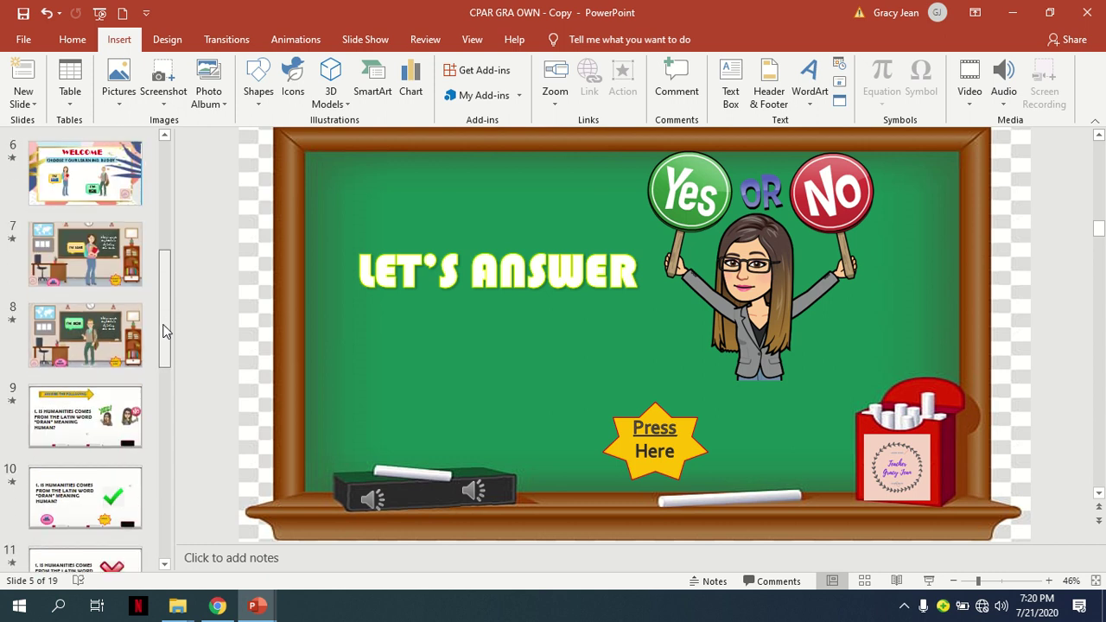
{"action": "scroll", "coordinate": [165, 325], "scroll_direction": "down", "scroll_amount": 2}
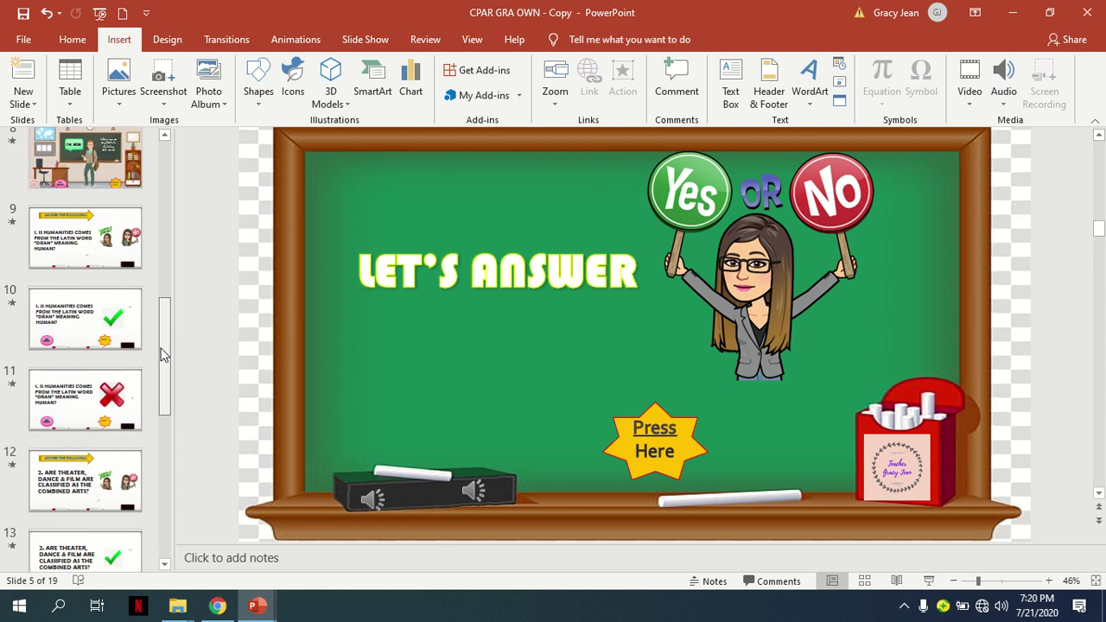
{"action": "scroll", "coordinate": [169, 259], "scroll_direction": "up", "scroll_amount": 5}
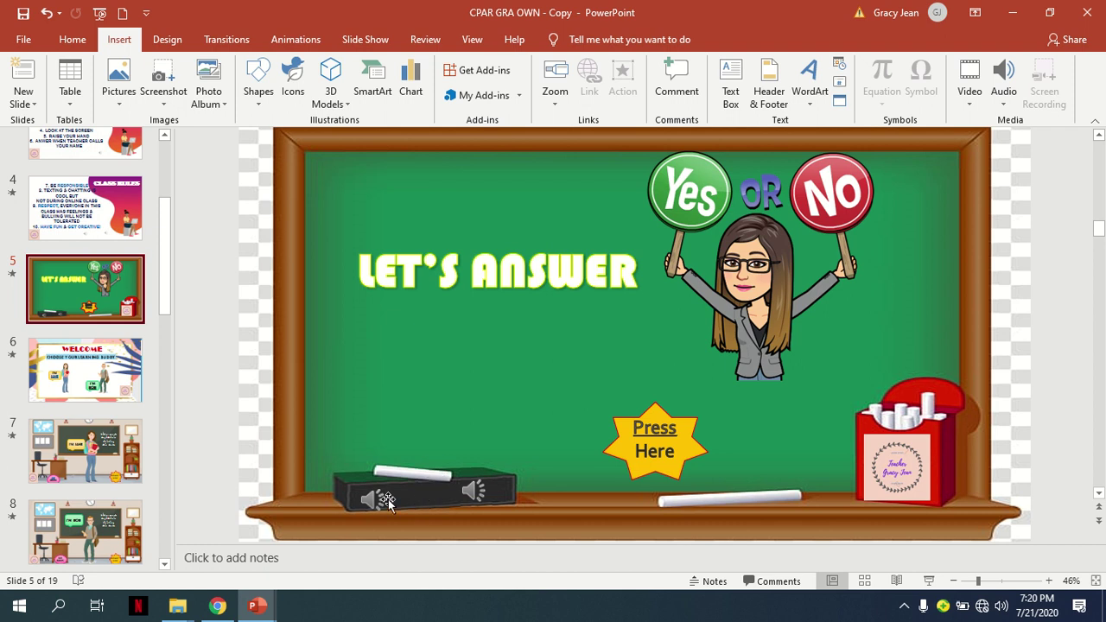
{"action": "mouse_move", "coordinate": [386, 505]}
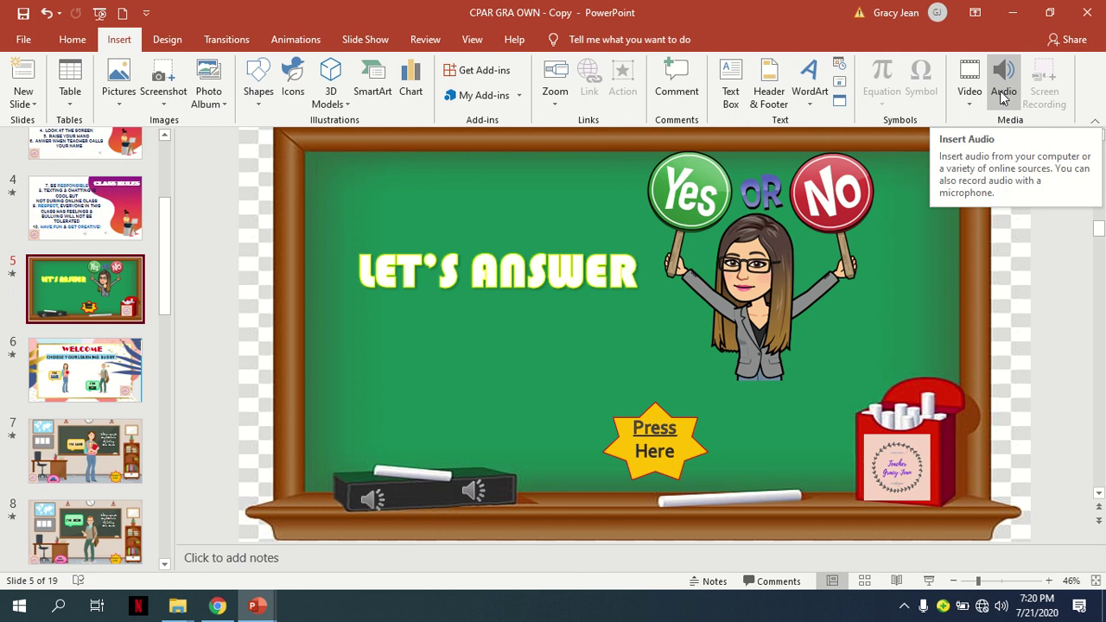
Choose Insert > Audio > Record Audio on slide 5 to open Record Sound.
{"action": "left_click", "coordinate": [73, 40]}
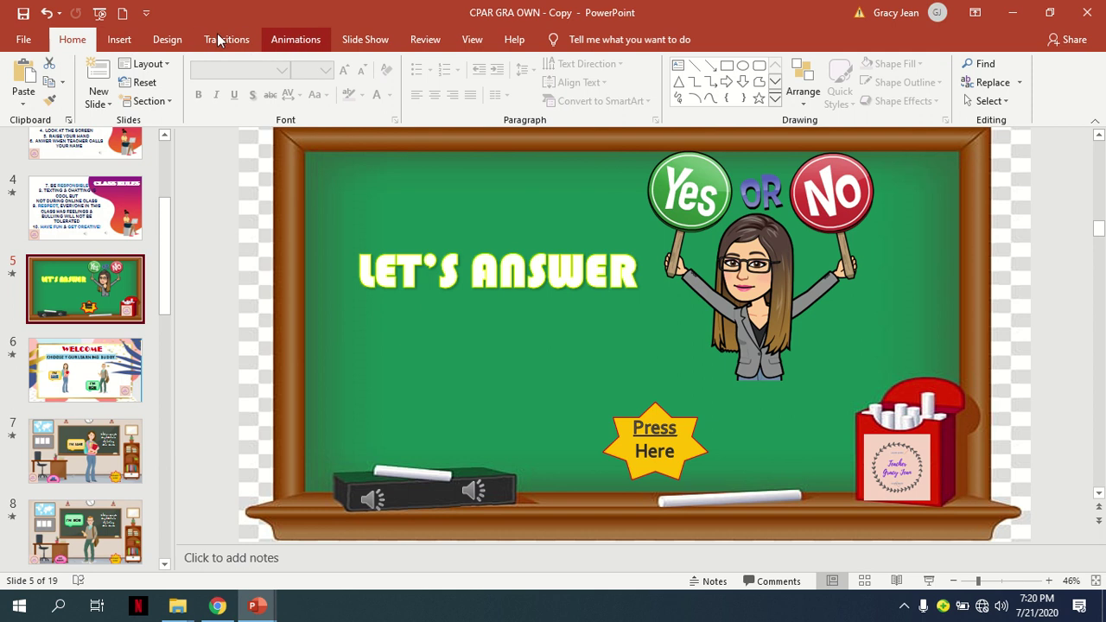
{"action": "left_click", "coordinate": [119, 40]}
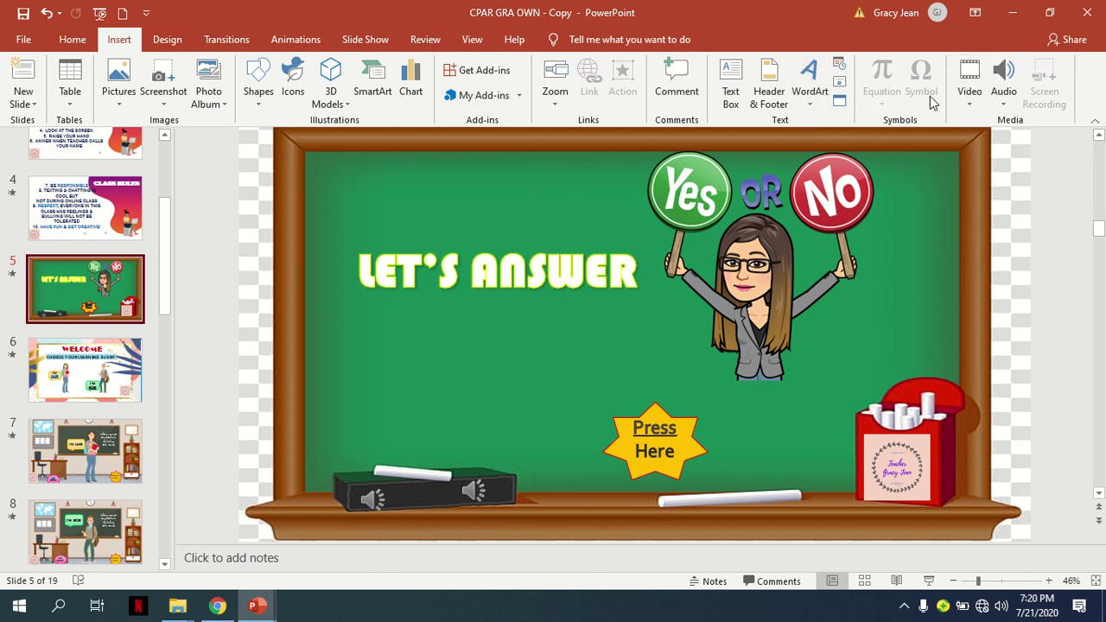
{"action": "left_click", "coordinate": [1005, 93]}
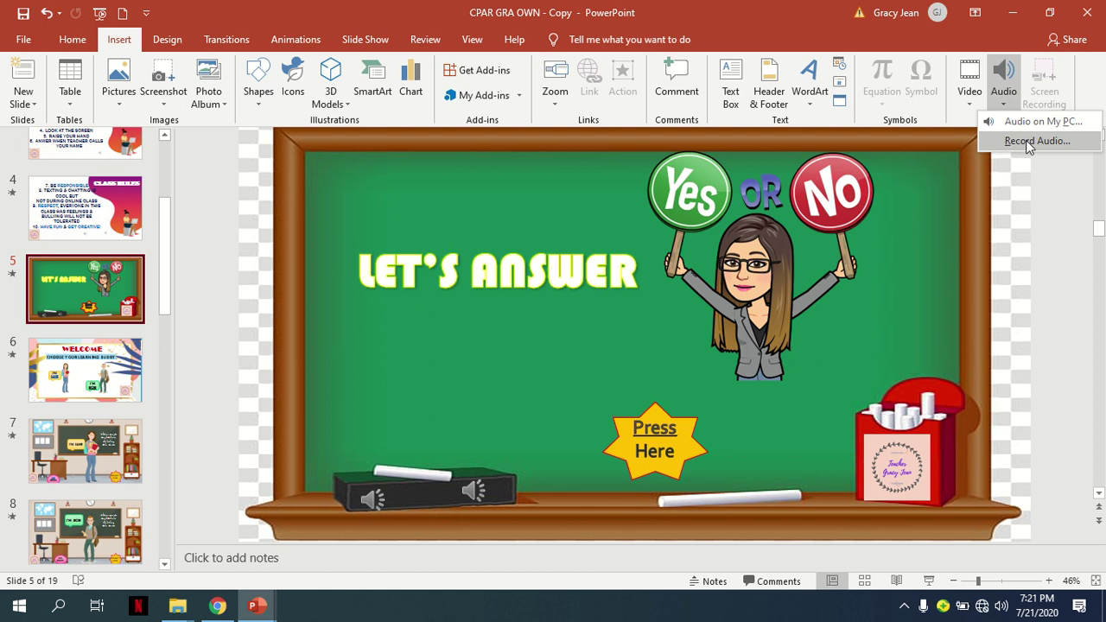
{"action": "left_click", "coordinate": [1032, 141]}
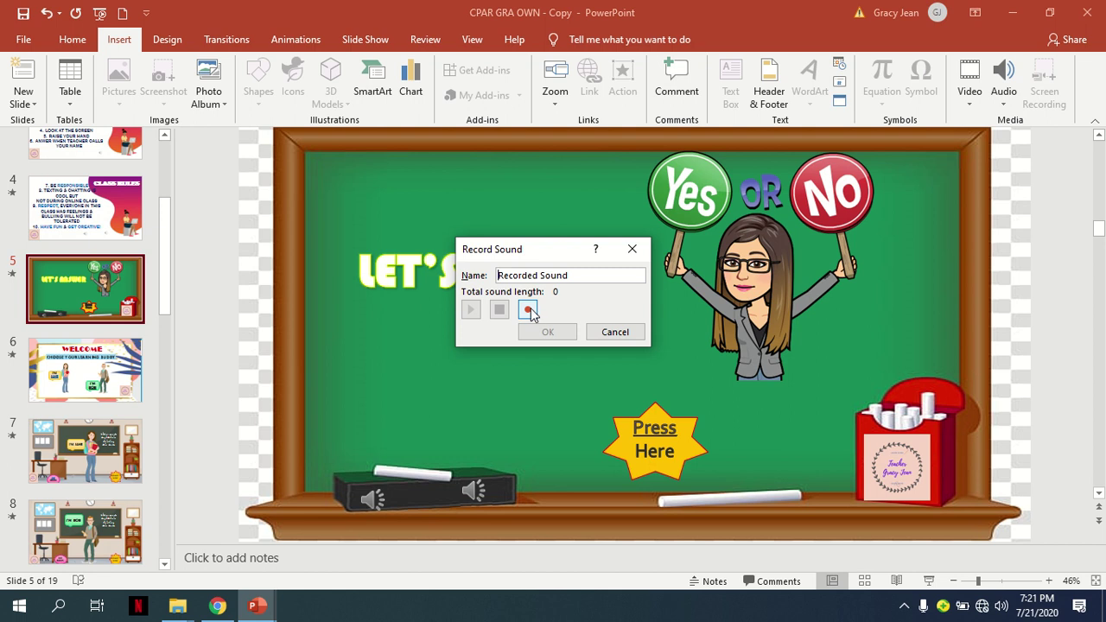
Record a roughly 20-second voice clip and insert it as a Recorded Sound on slide 5.
{"action": "left_click", "coordinate": [529, 313]}
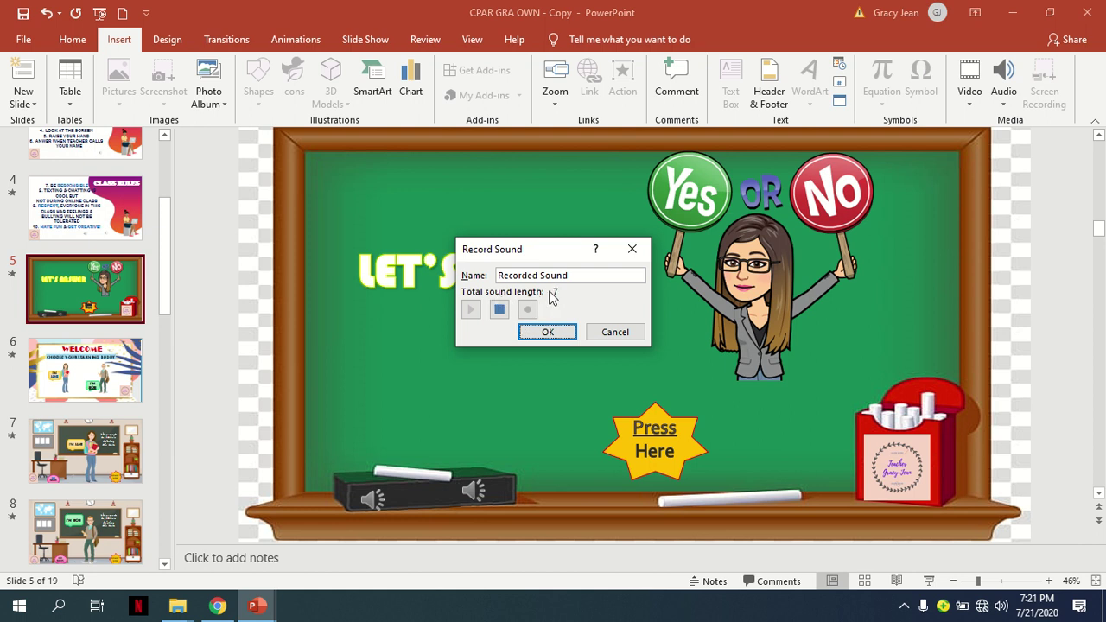
{"action": "left_click", "coordinate": [500, 310]}
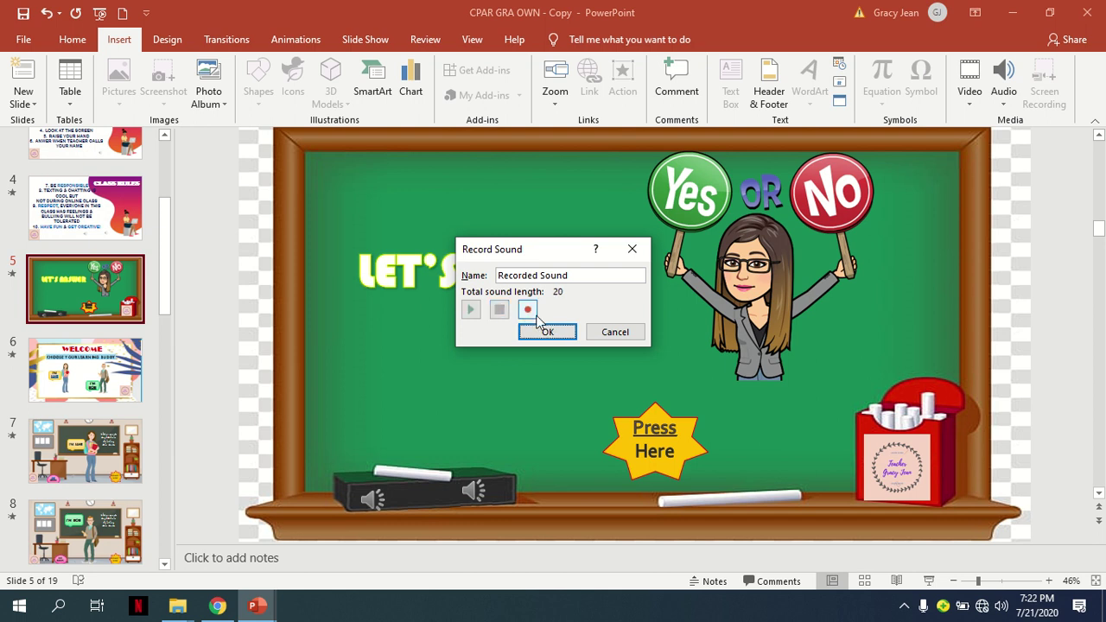
{"action": "left_click", "coordinate": [542, 333]}
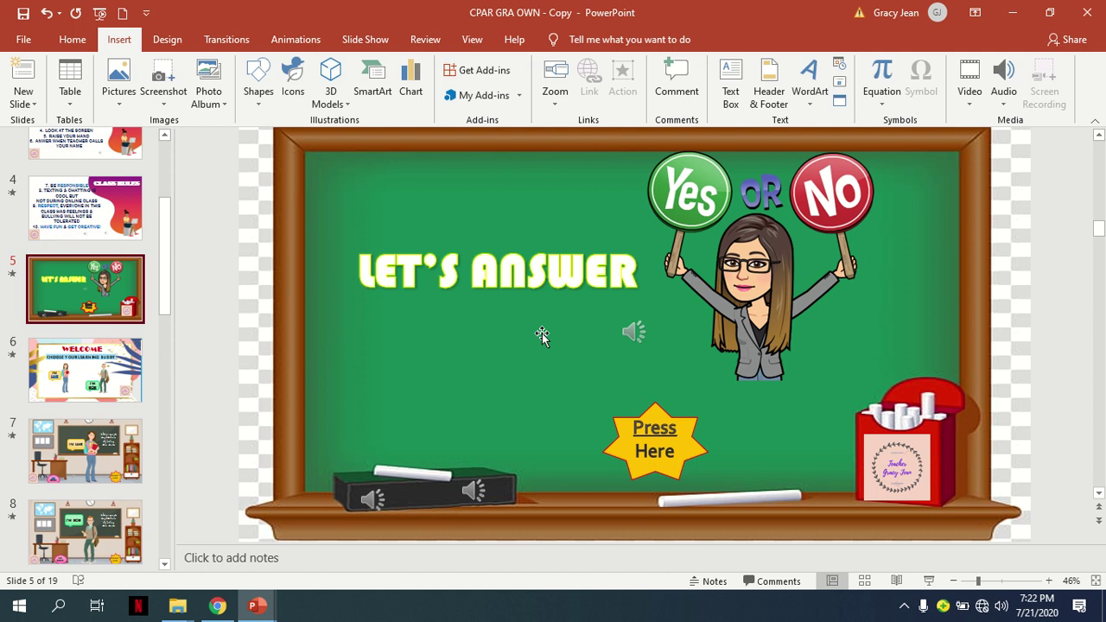
{"action": "mouse_move", "coordinate": [633, 333]}
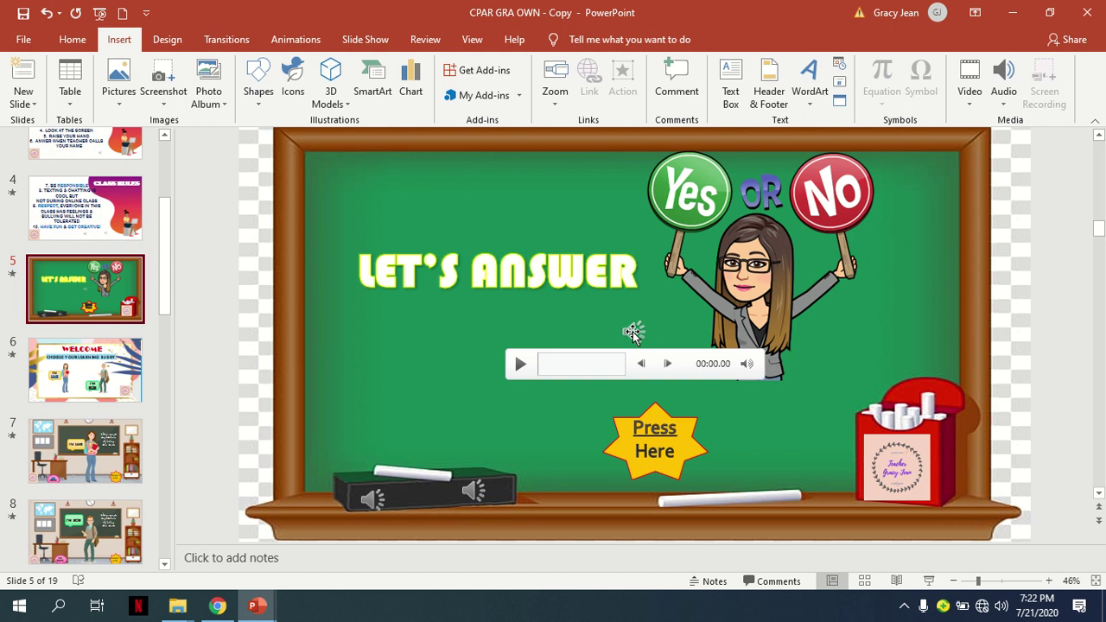
Play the new recording, then open Trim Audio from Audio Tools Playback.
{"action": "left_click", "coordinate": [521, 364]}
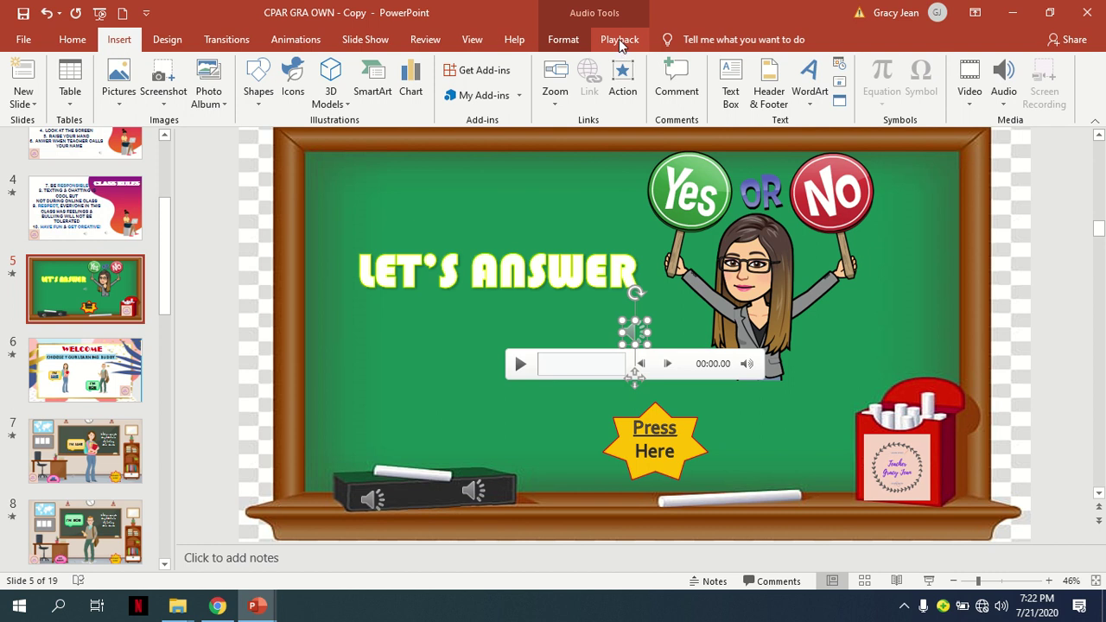
{"action": "left_click", "coordinate": [619, 40]}
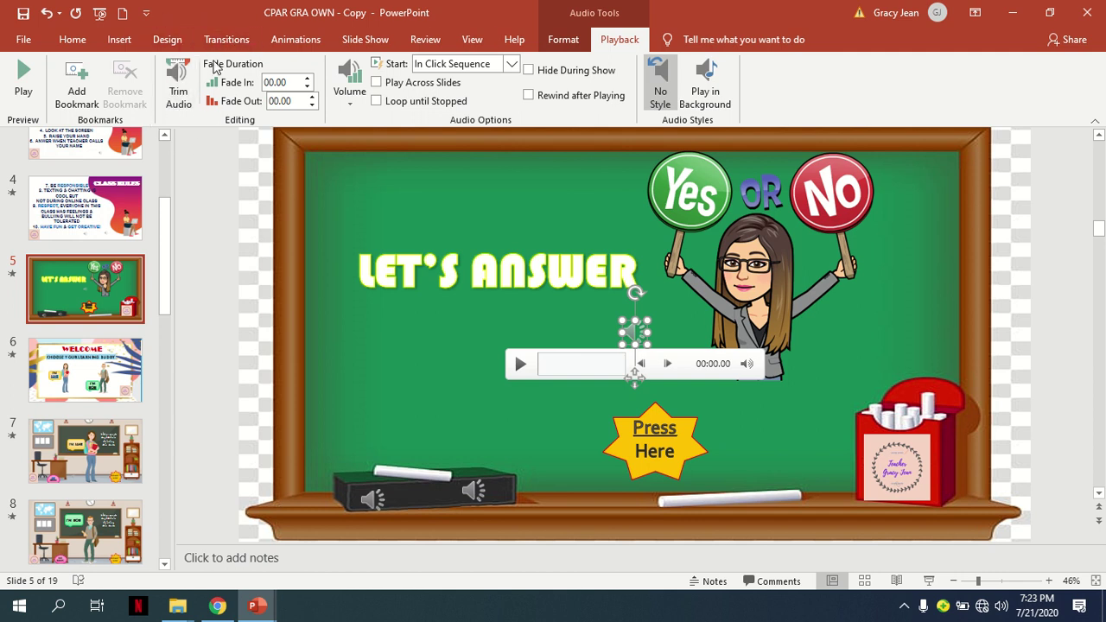
{"action": "left_click", "coordinate": [177, 86]}
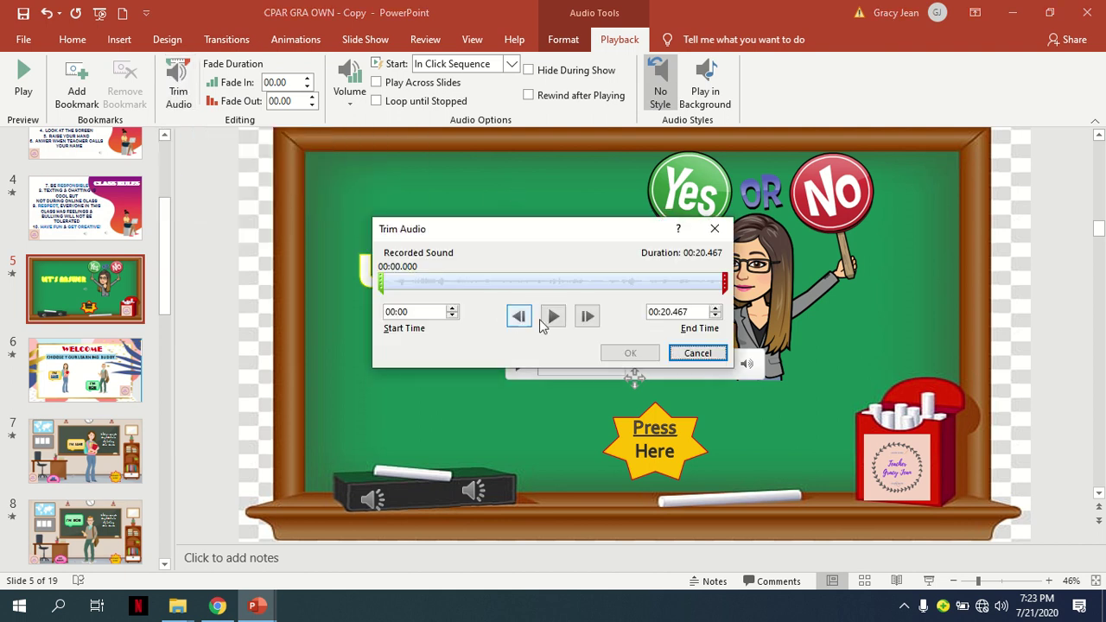
Preview the recording and roughly trim it to 00:02.827 through 00:15.681.
{"action": "left_click", "coordinate": [553, 317]}
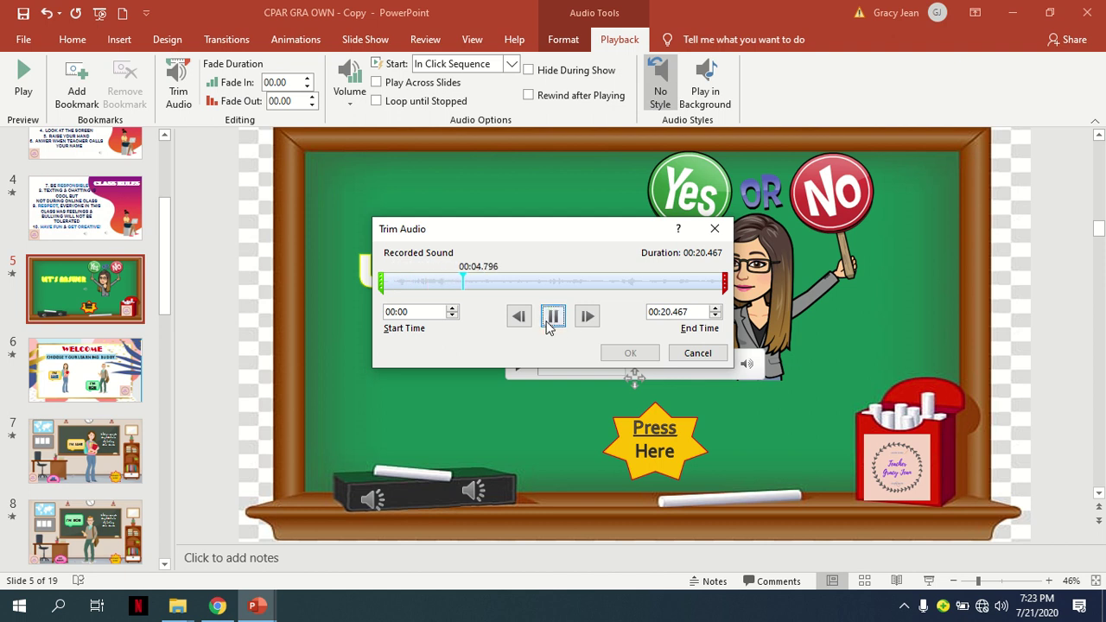
{"action": "left_click", "coordinate": [553, 317]}
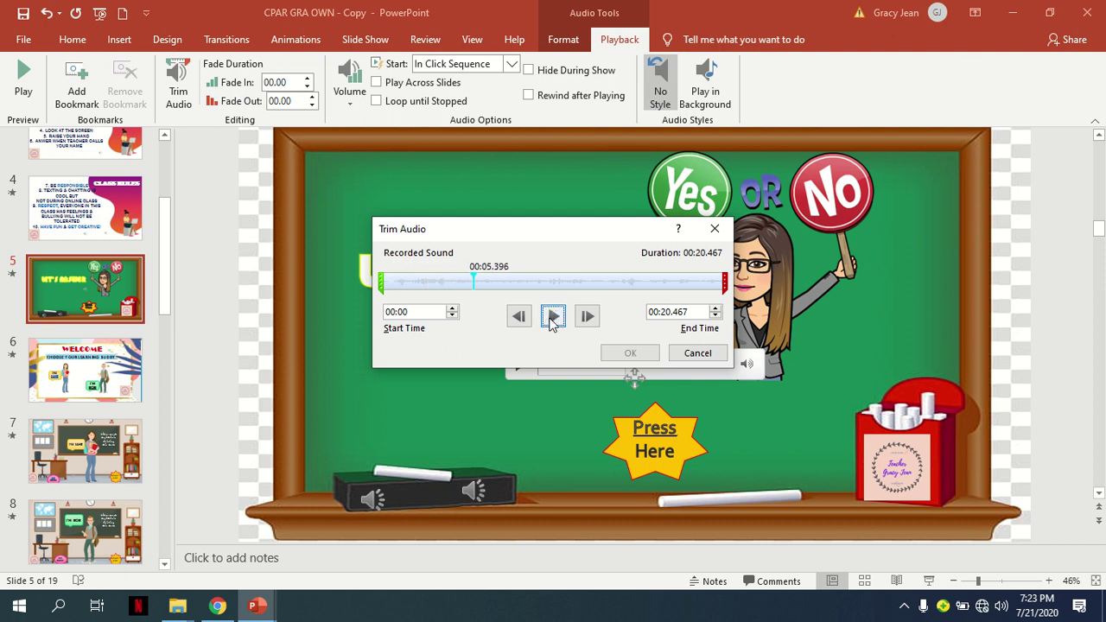
{"action": "left_click", "coordinate": [722, 286]}
{"action": "left_click_drag", "start_coordinate": [722, 286], "coordinate": [669, 285]}
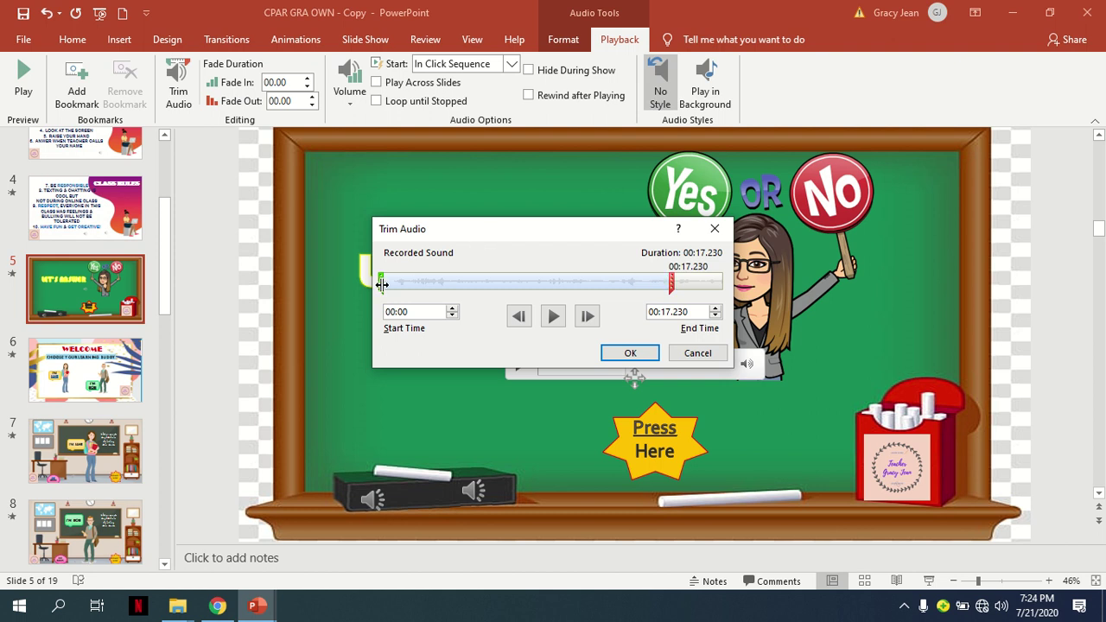
{"action": "left_click_drag", "start_coordinate": [382, 281], "coordinate": [485, 283]}
{"action": "left_click_drag", "start_coordinate": [672, 286], "coordinate": [646, 285]}
{"action": "left_click", "coordinate": [553, 316]}
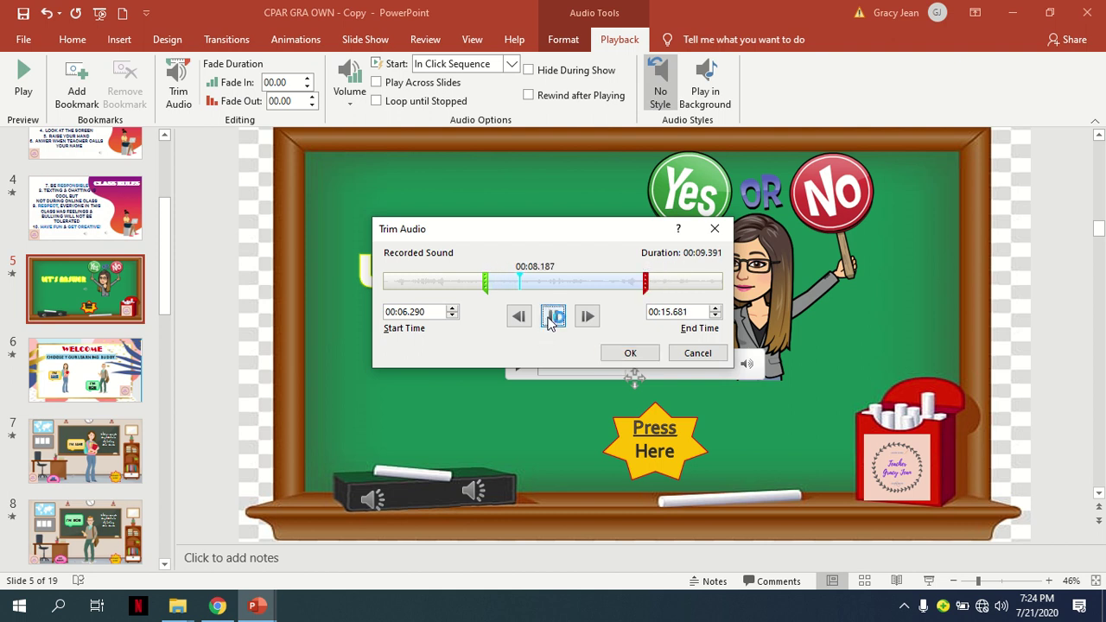
{"action": "left_click", "coordinate": [490, 285]}
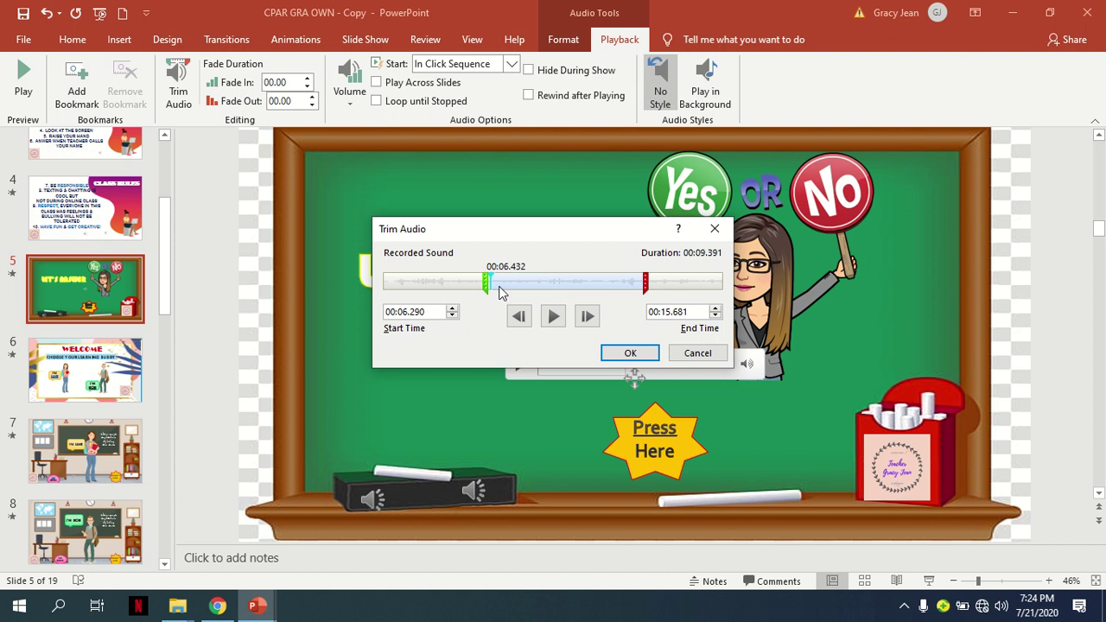
Refine the trim to 00:09.849–00:15.002, preview it, and apply.
{"action": "left_click_drag", "start_coordinate": [485, 282], "coordinate": [543, 282]}
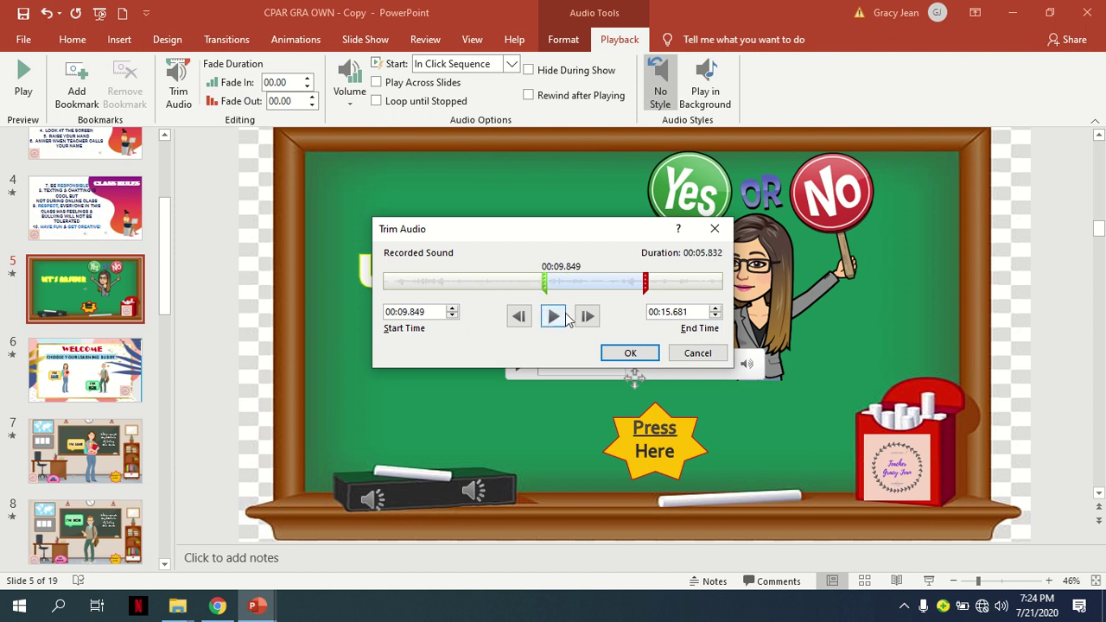
{"action": "left_click", "coordinate": [554, 317]}
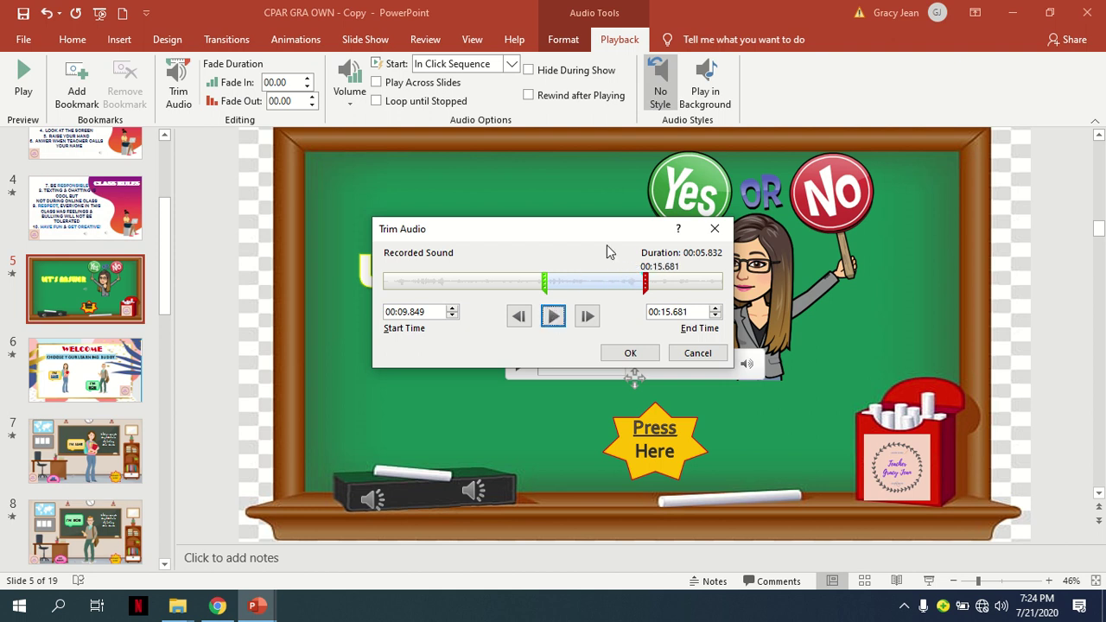
{"action": "left_click_drag", "start_coordinate": [645, 283], "coordinate": [635, 286]}
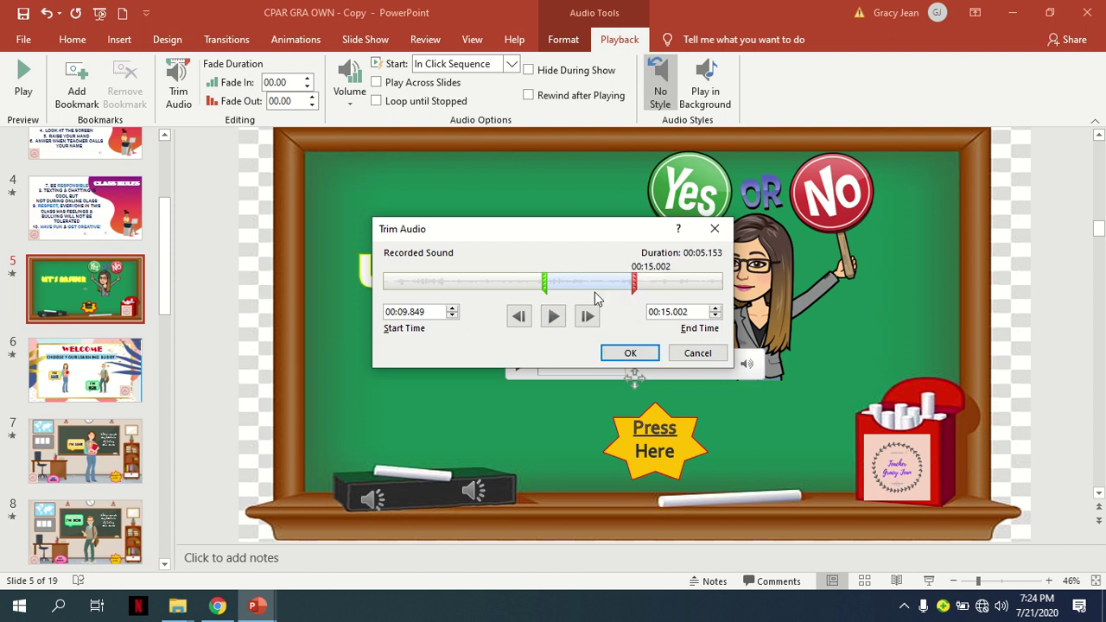
{"action": "left_click", "coordinate": [553, 316]}
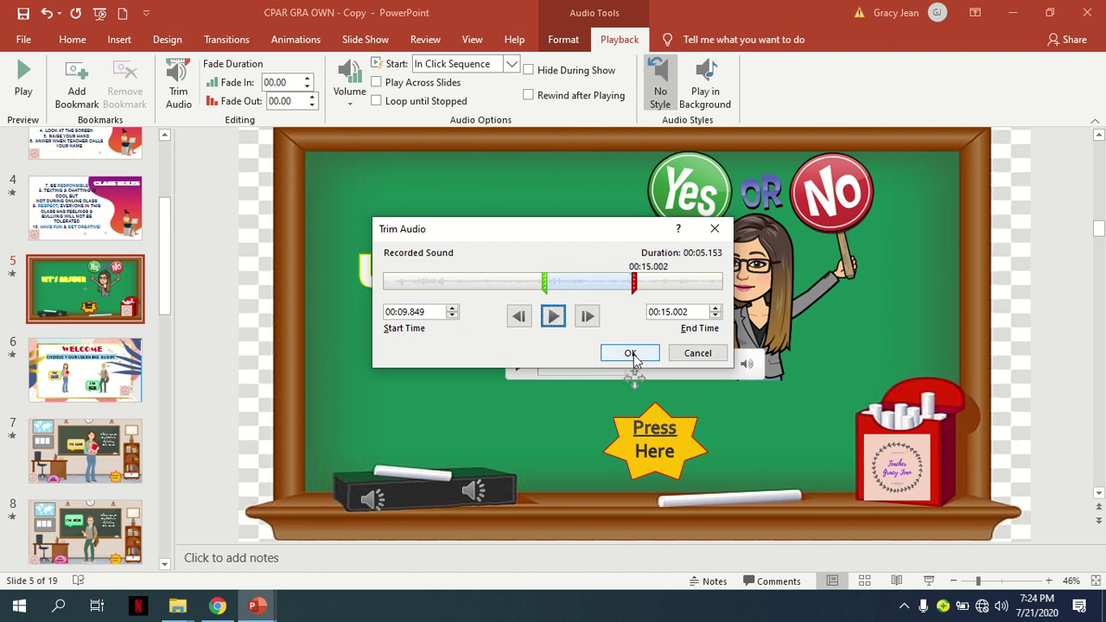
{"action": "left_click", "coordinate": [632, 356]}
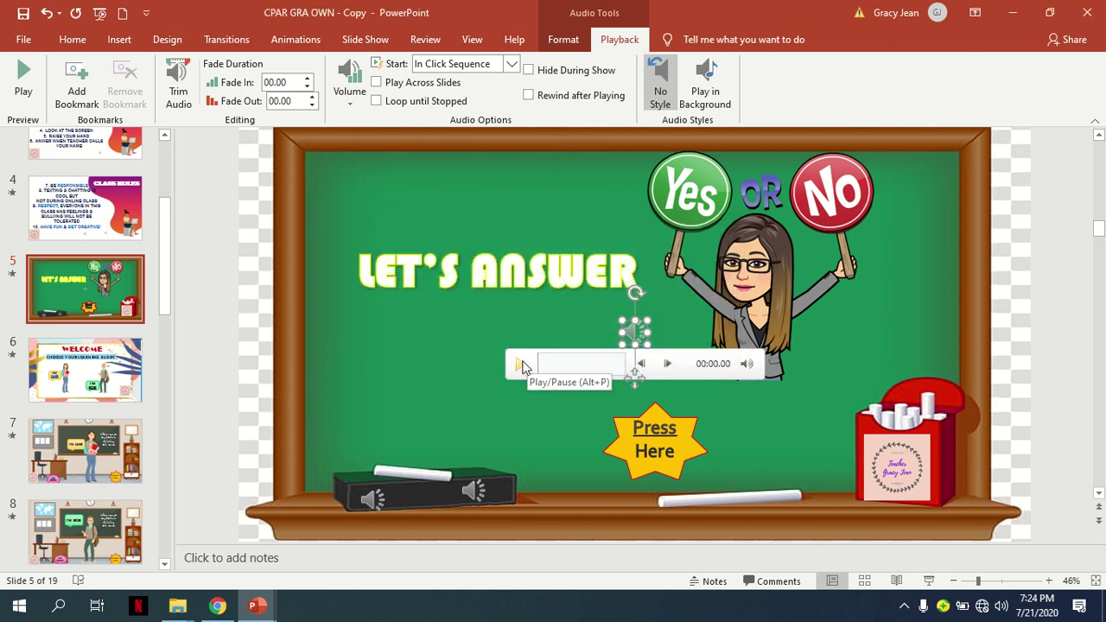
Play the 5-second trimmed voice clip on the LET'S ANSWER slide.
{"action": "left_click", "coordinate": [520, 364]}
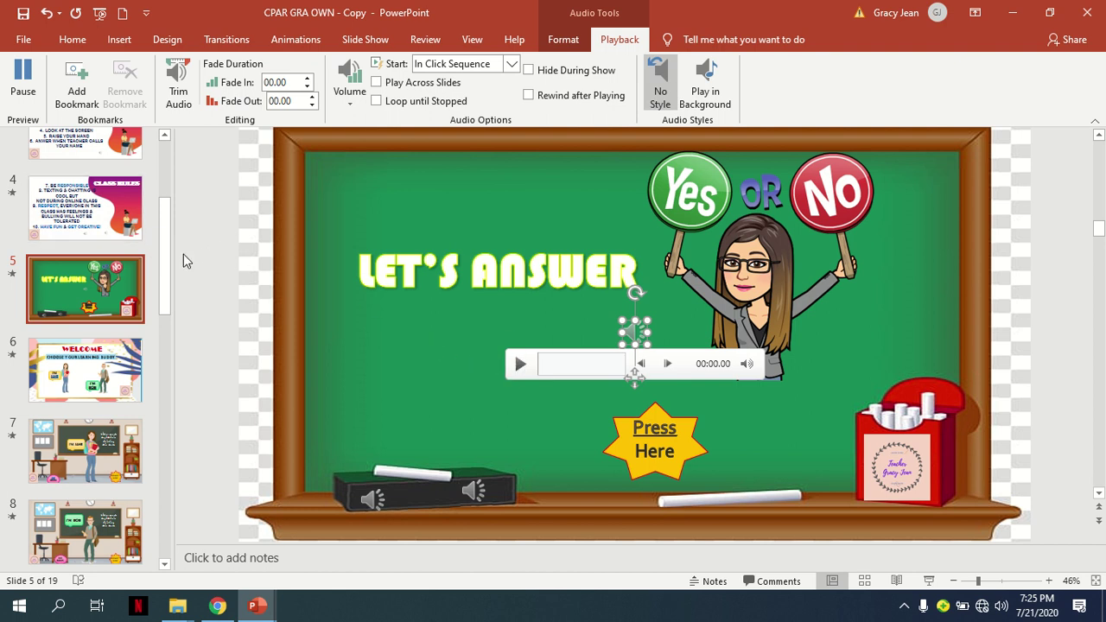
{"action": "left_click", "coordinate": [929, 581]}
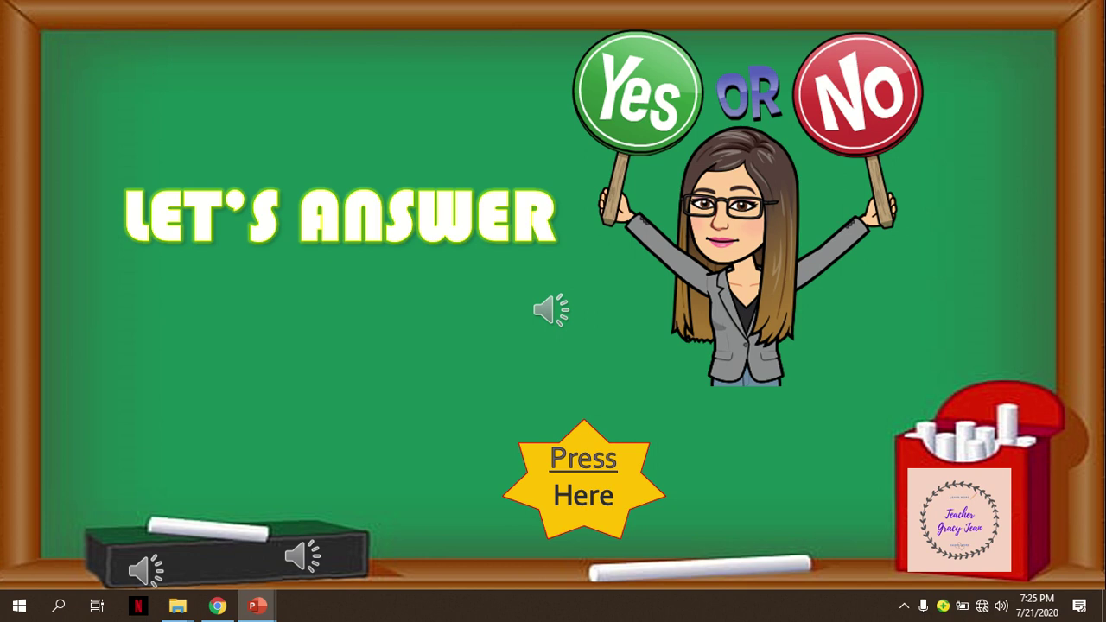
{"action": "key", "text": "Escape"}
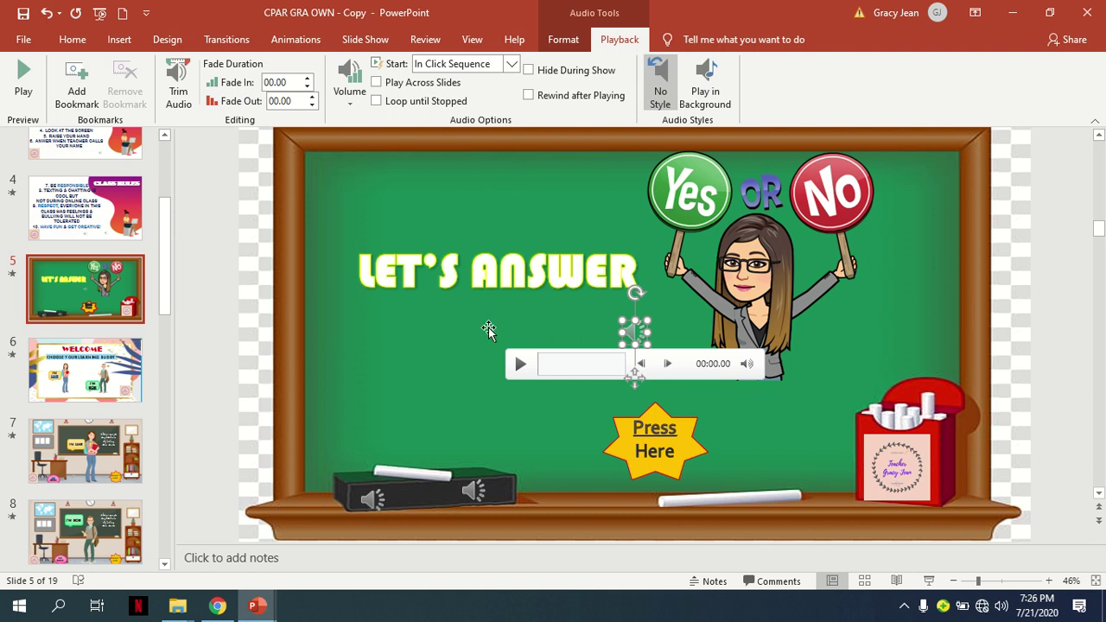
{"action": "left_click", "coordinate": [568, 41]}
{"action": "left_click", "coordinate": [619, 41]}
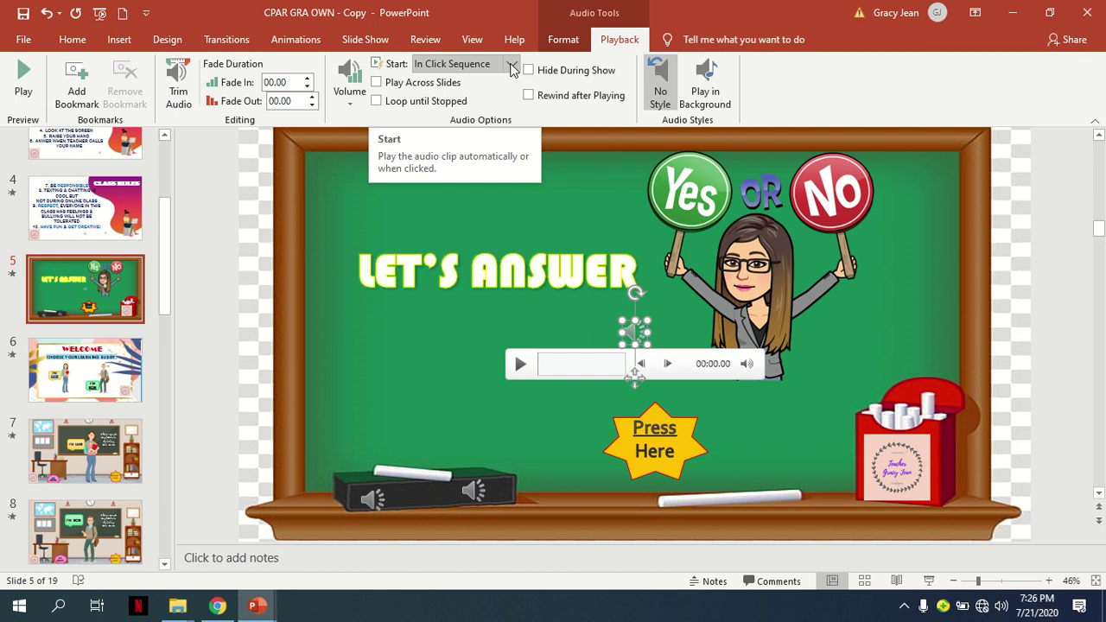
Set the recorded sound to start Automatically and run the slide show from slide 5.
{"action": "left_click", "coordinate": [512, 67]}
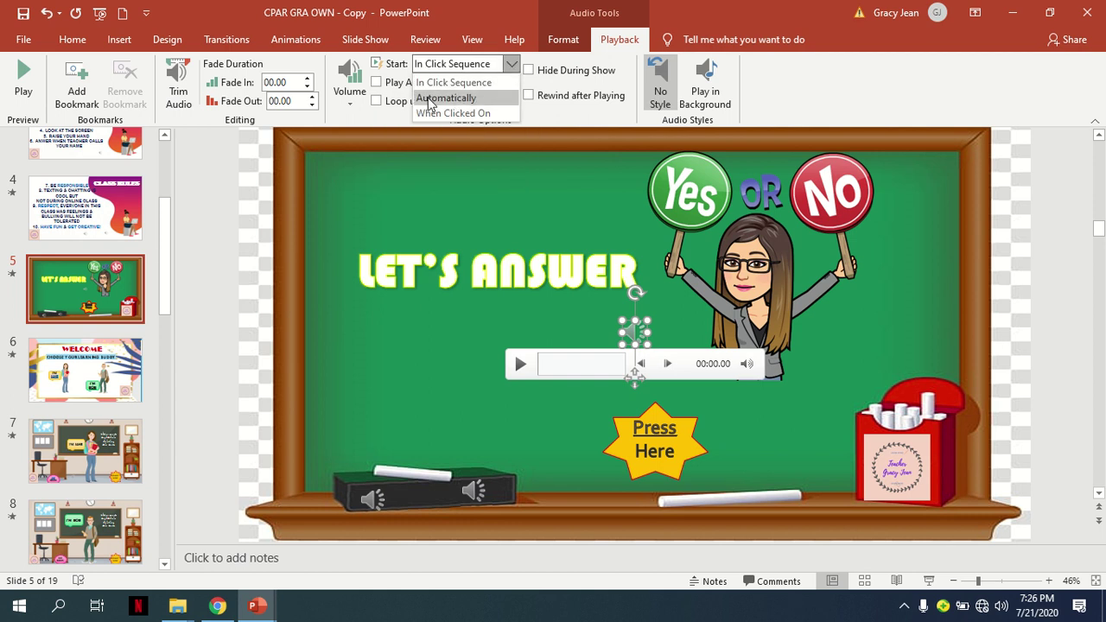
{"action": "left_click", "coordinate": [429, 100]}
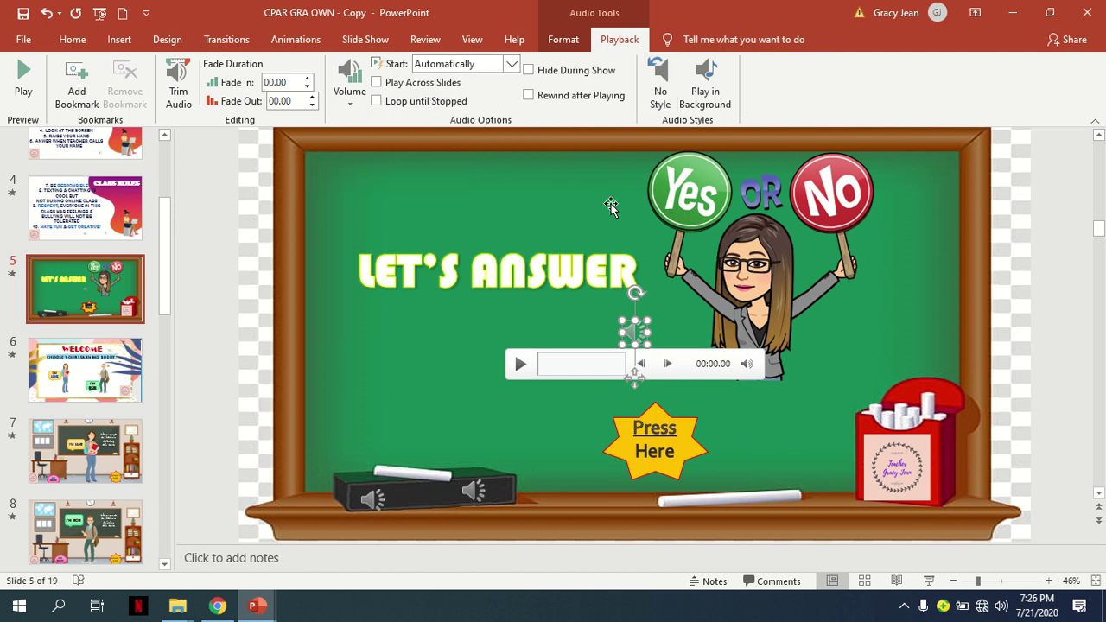
{"action": "left_click", "coordinate": [924, 581]}
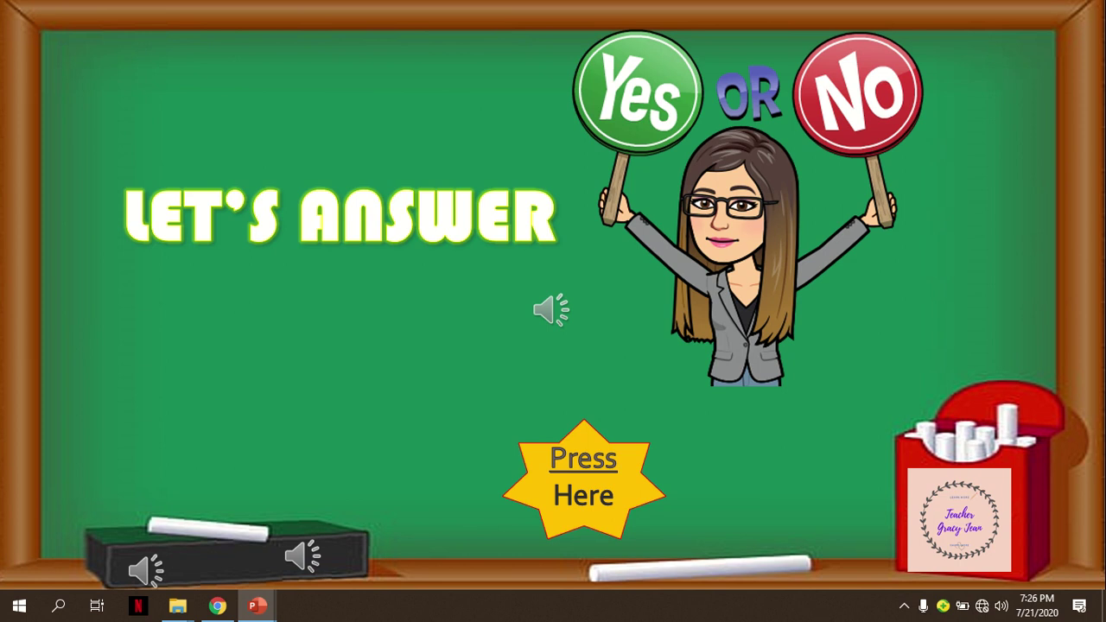
End the slide show with Esc to return to Normal view.
{"action": "key", "text": "Escape"}
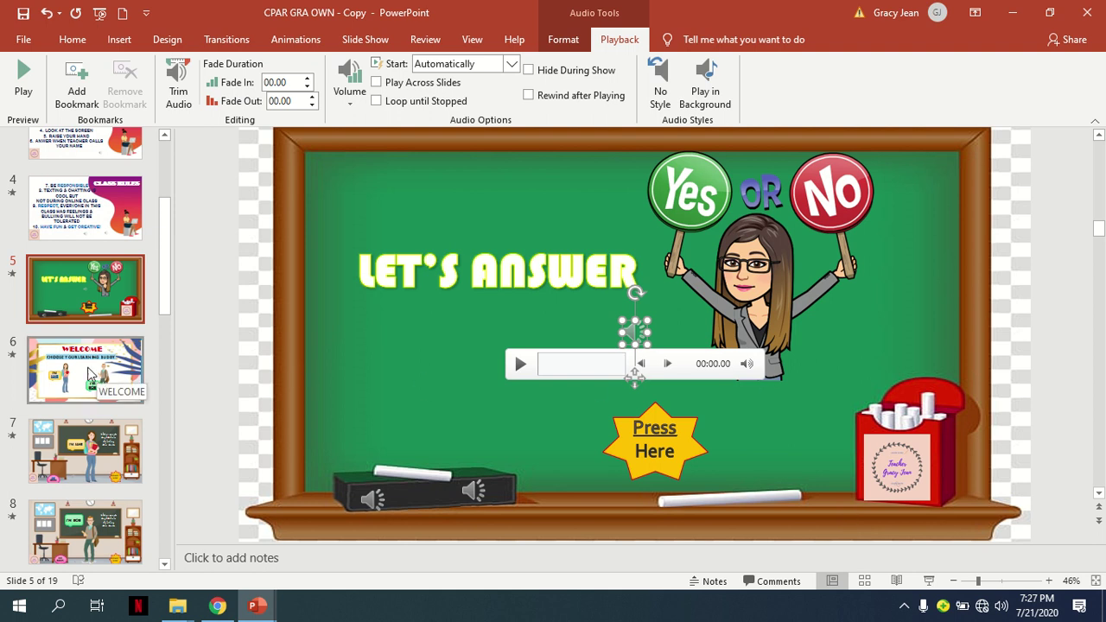
Inspect the girl picture, background and JANE label on the Welcome slide.
{"action": "left_click", "coordinate": [90, 373]}
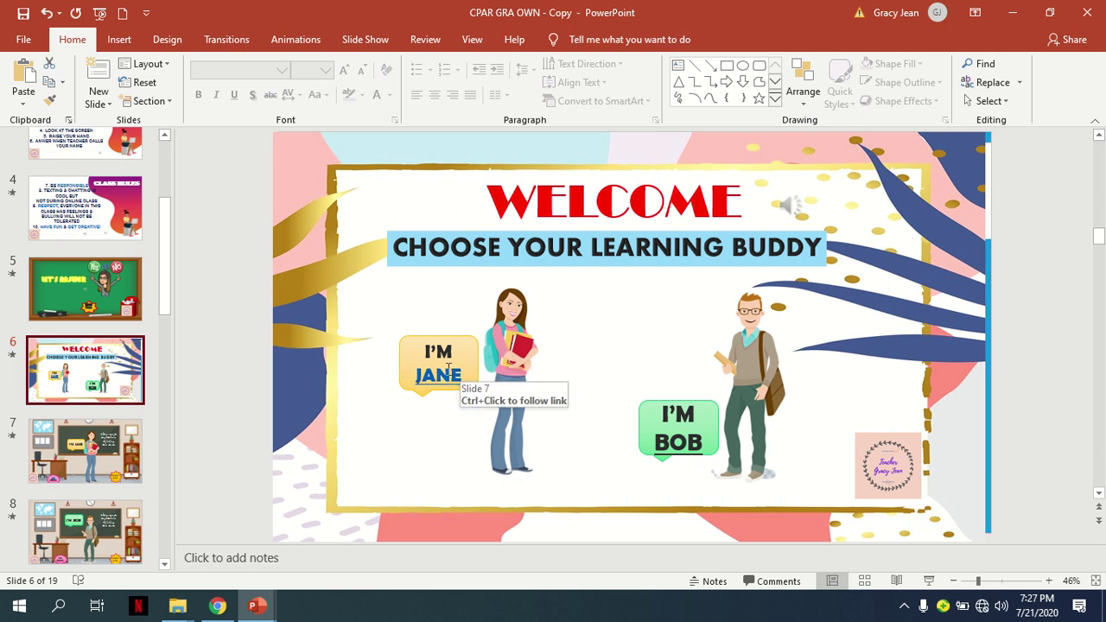
{"action": "left_click", "coordinate": [505, 346]}
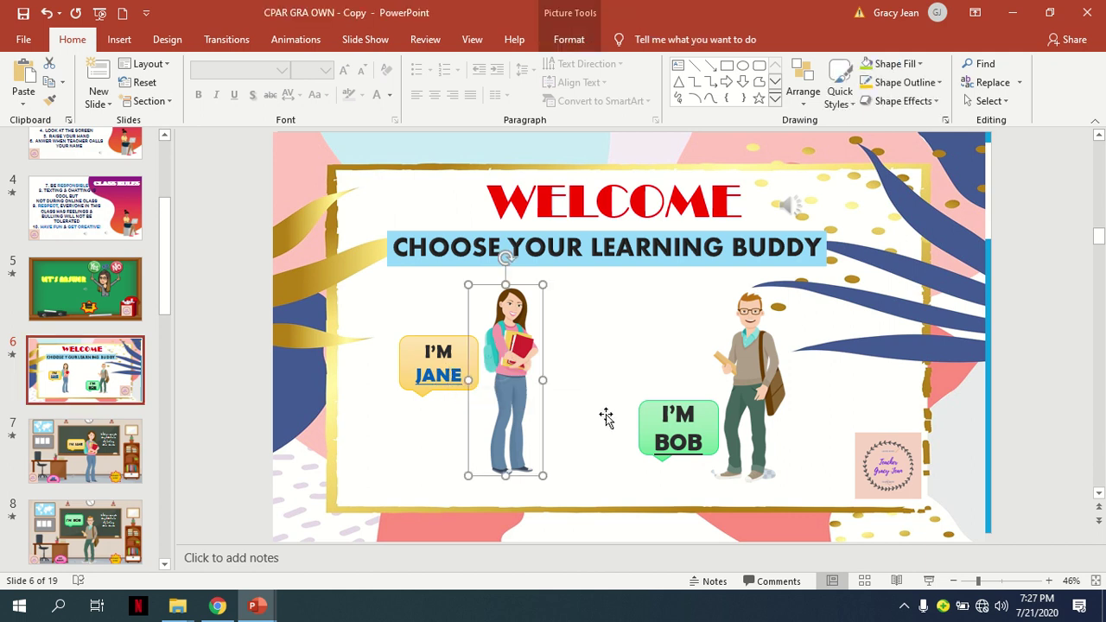
{"action": "left_click", "coordinate": [588, 351]}
{"action": "left_click", "coordinate": [449, 372]}
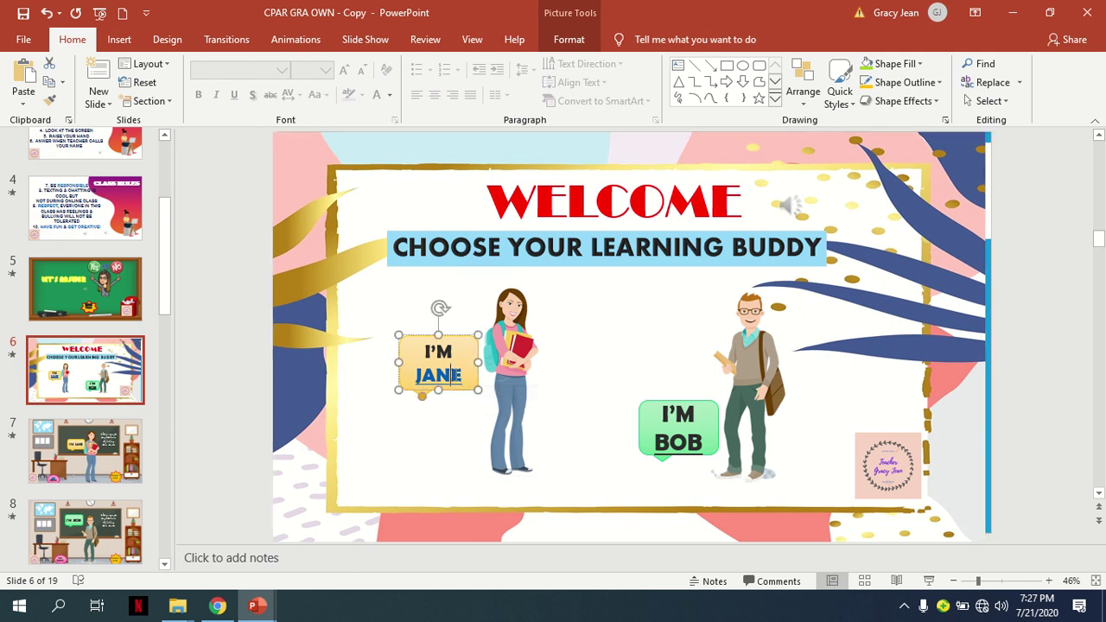
{"action": "left_click", "coordinate": [484, 447]}
{"action": "left_click", "coordinate": [95, 309]}
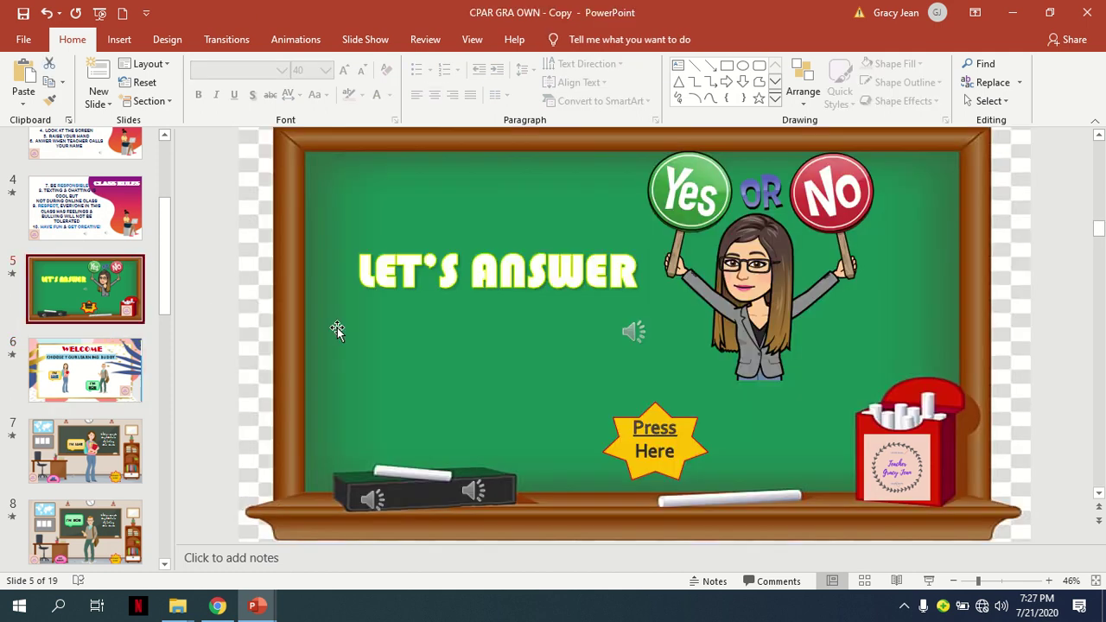
Check the Press Here and I'M JANE links, view slide 7, and return to slide 5.
{"action": "left_click", "coordinate": [661, 442]}
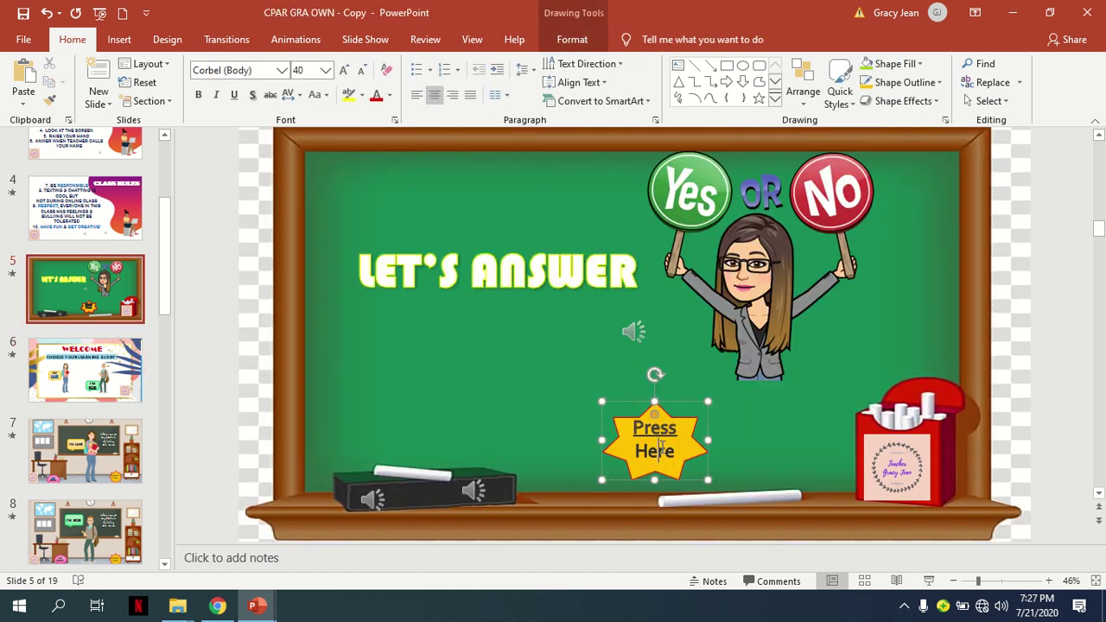
{"action": "left_click", "coordinate": [636, 417]}
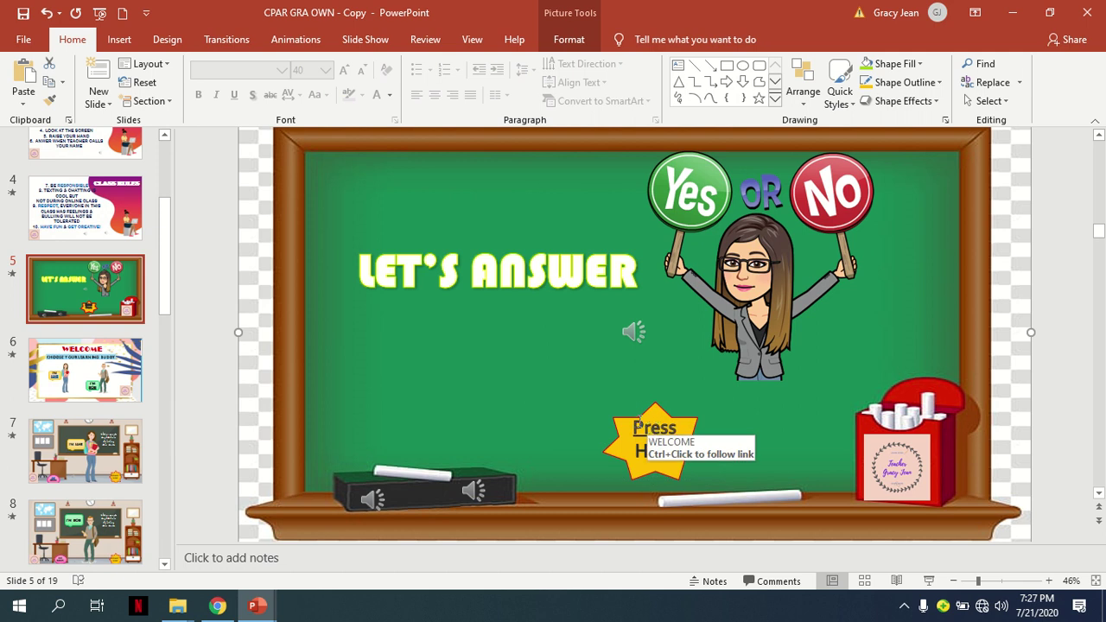
{"action": "left_click", "coordinate": [86, 370]}
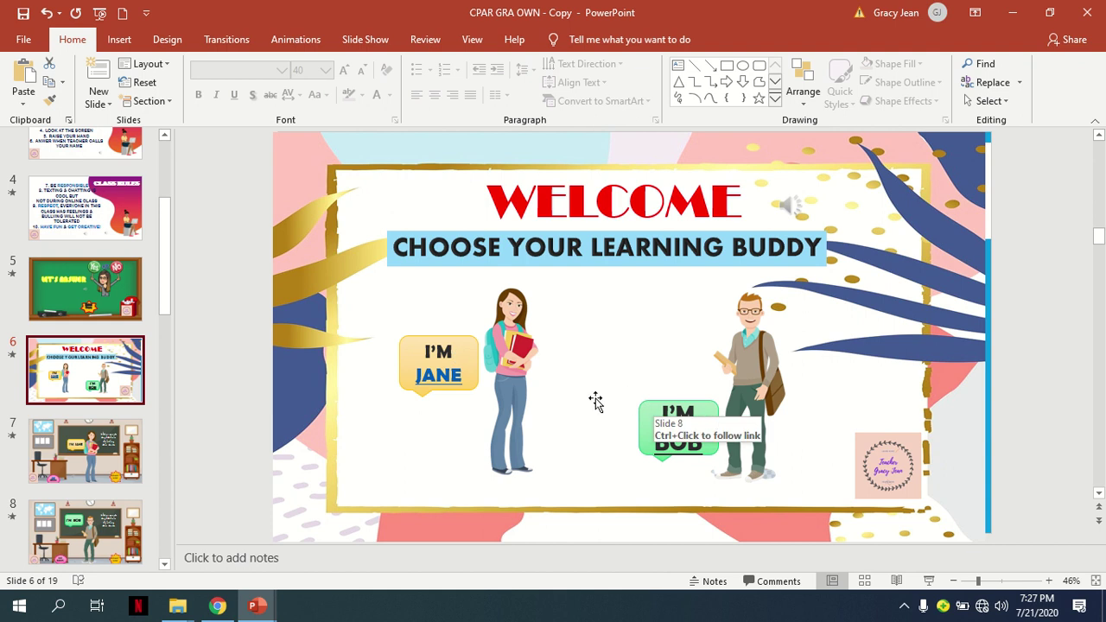
{"action": "left_click", "coordinate": [471, 370]}
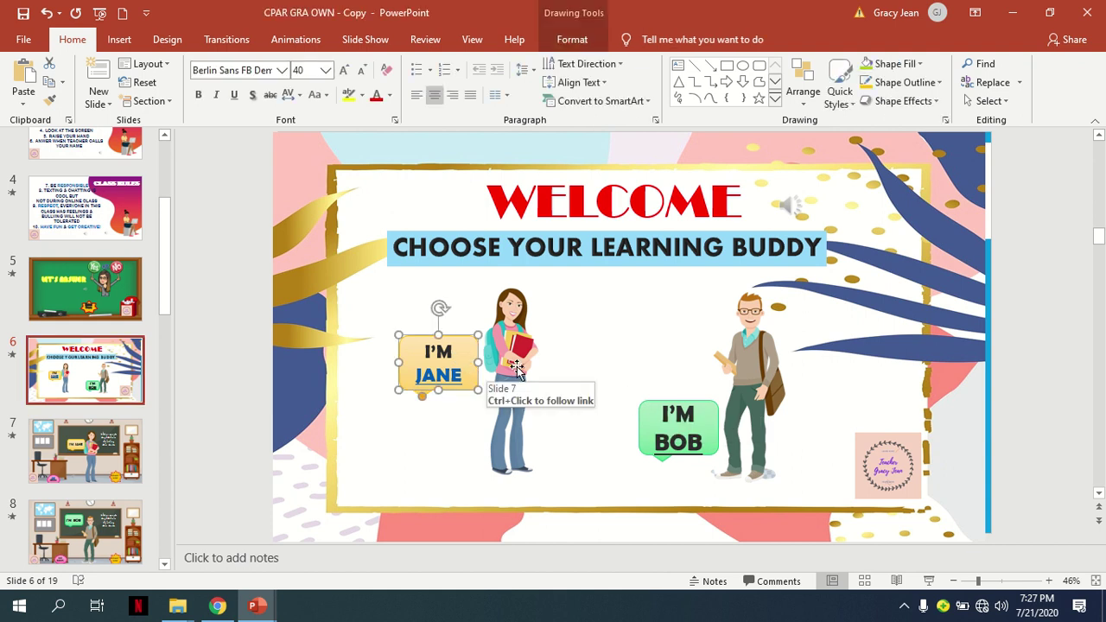
{"action": "left_click", "coordinate": [501, 367]}
{"action": "left_click", "coordinate": [97, 443]}
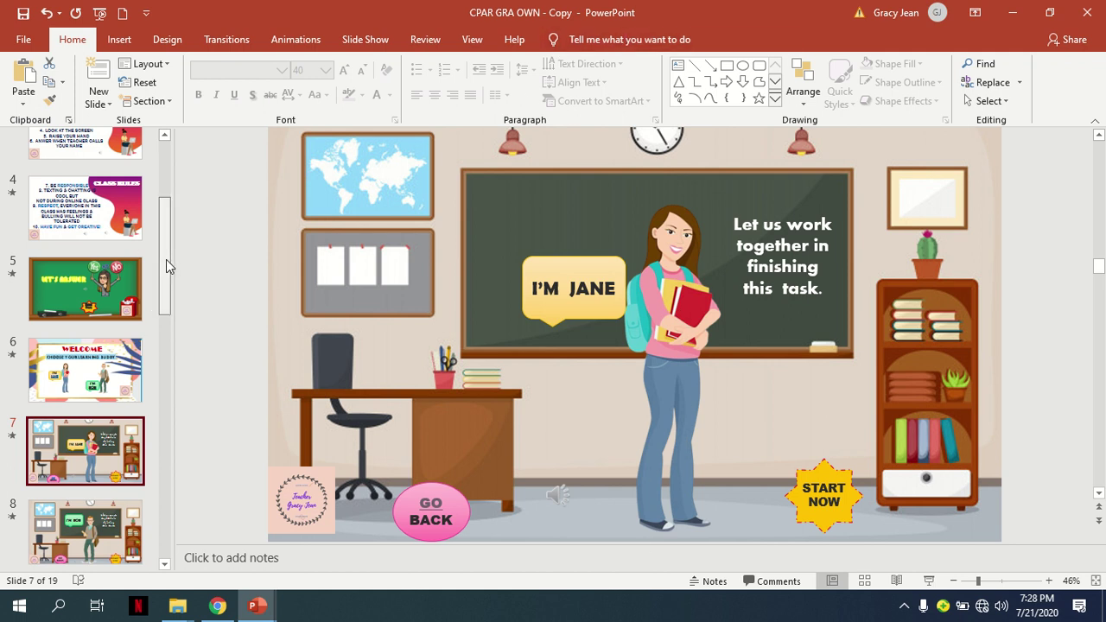
{"action": "left_click", "coordinate": [99, 363]}
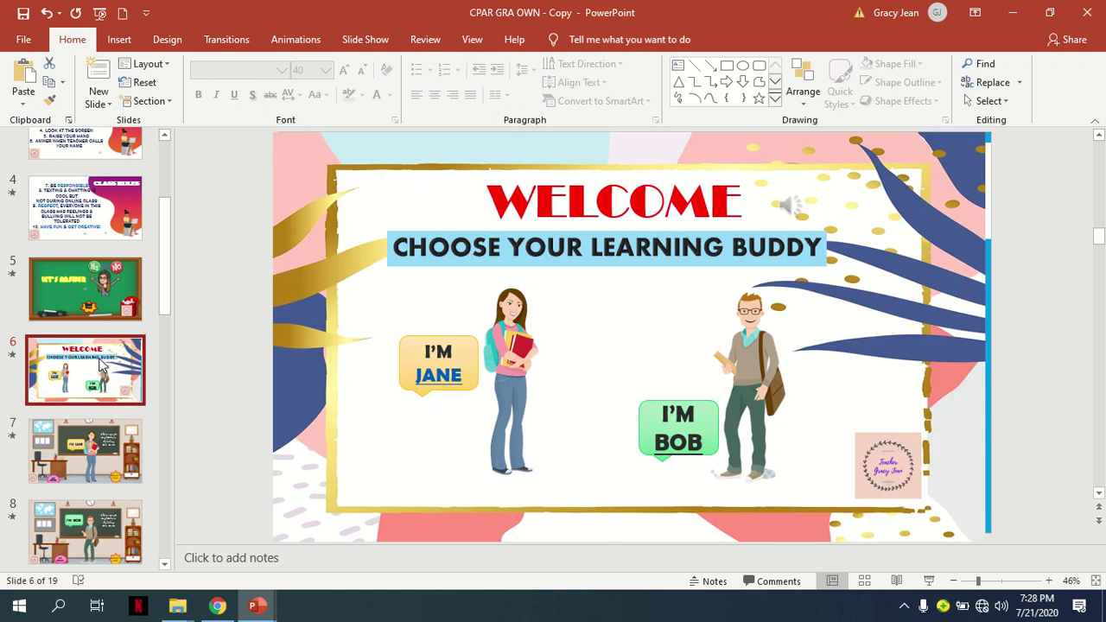
{"action": "left_click", "coordinate": [91, 298]}
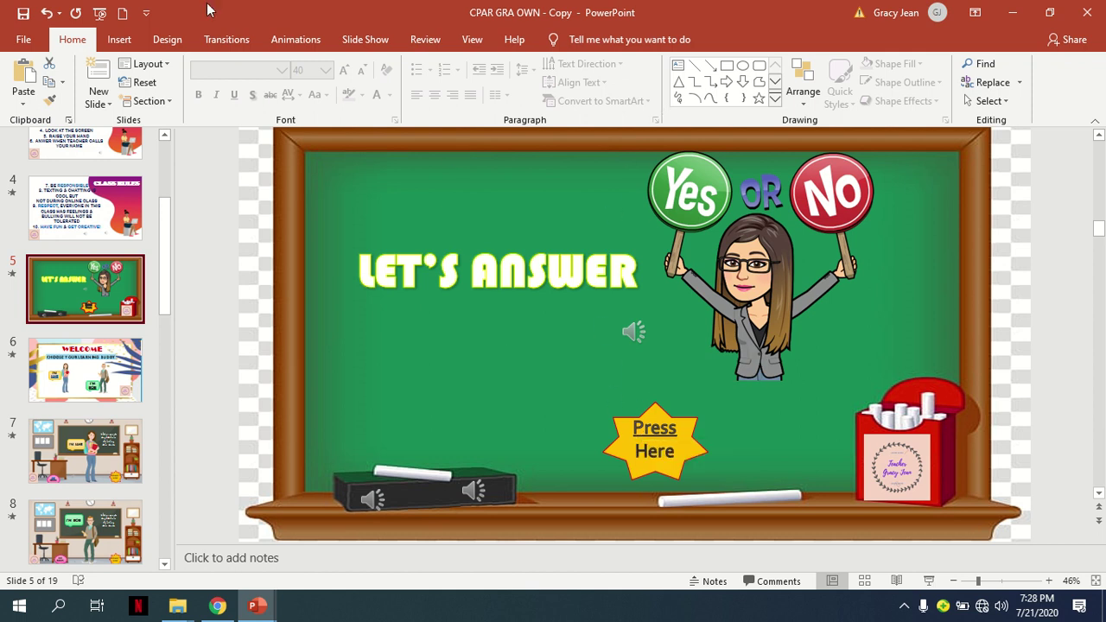
Open Record Audio, close it unused, and select the existing voice clip on slide 5.
{"action": "left_click", "coordinate": [118, 43]}
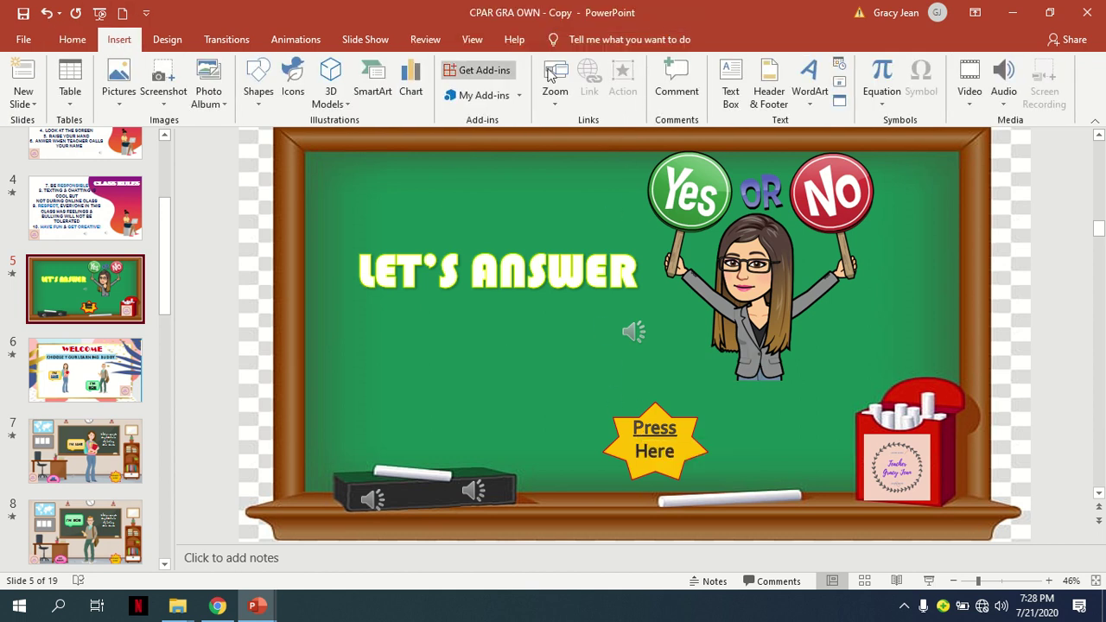
{"action": "left_click", "coordinate": [1001, 101]}
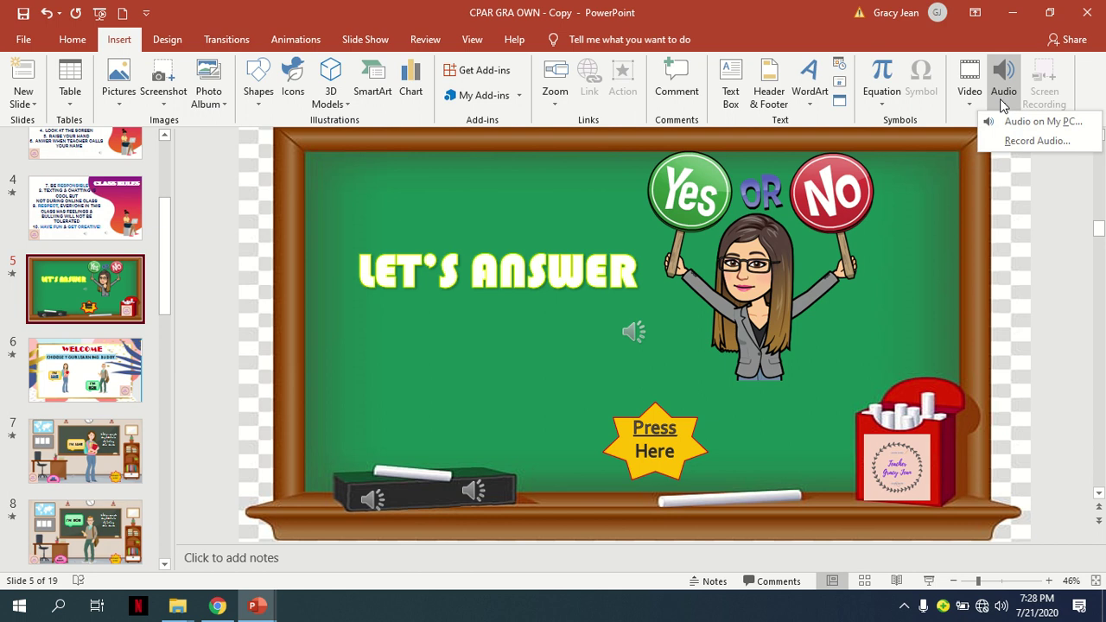
{"action": "left_click", "coordinate": [1036, 141]}
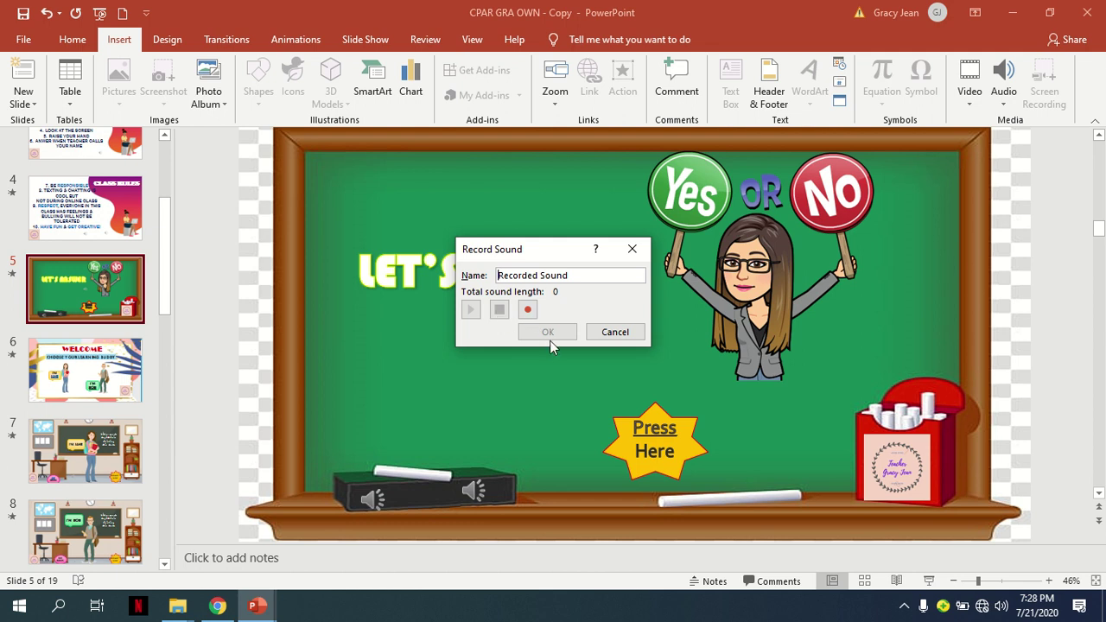
{"action": "left_click", "coordinate": [631, 249]}
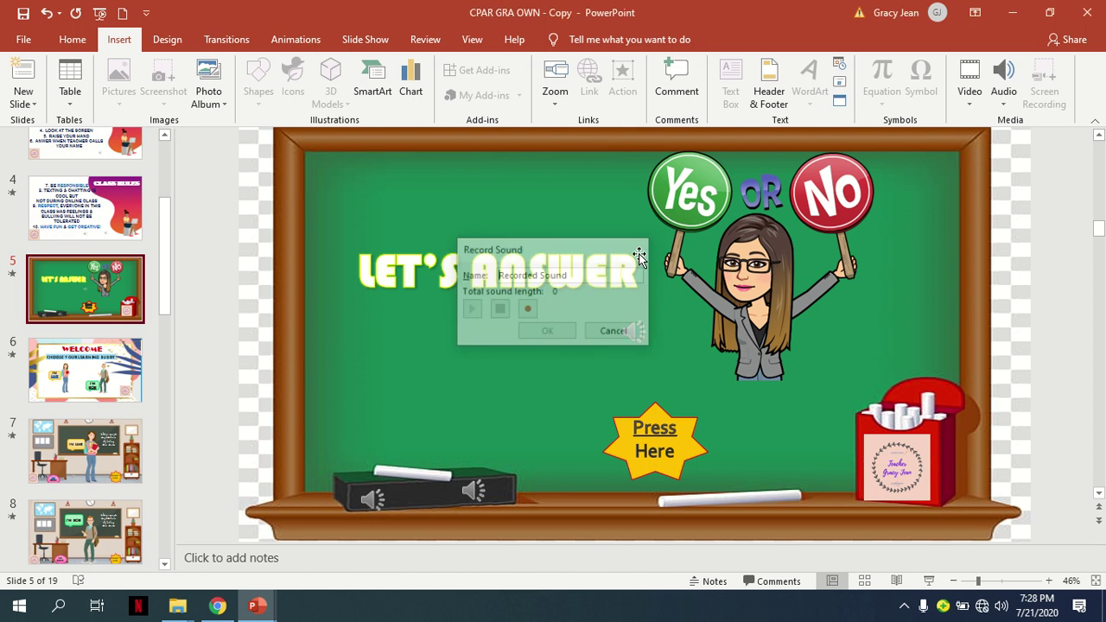
{"action": "mouse_move", "coordinate": [635, 326]}
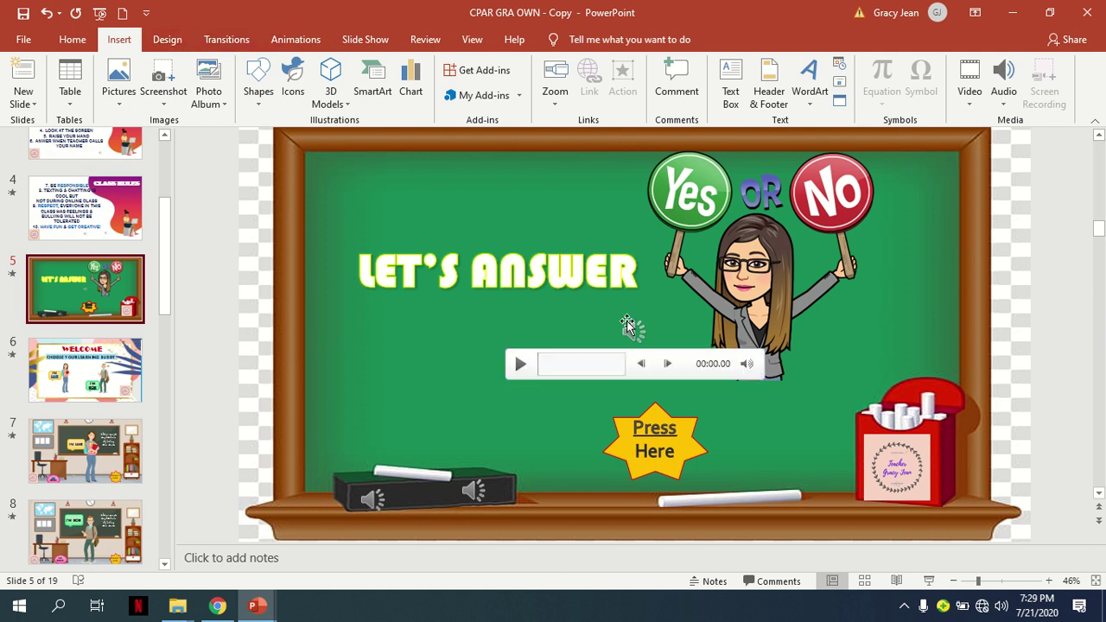
{"action": "left_click", "coordinate": [628, 323]}
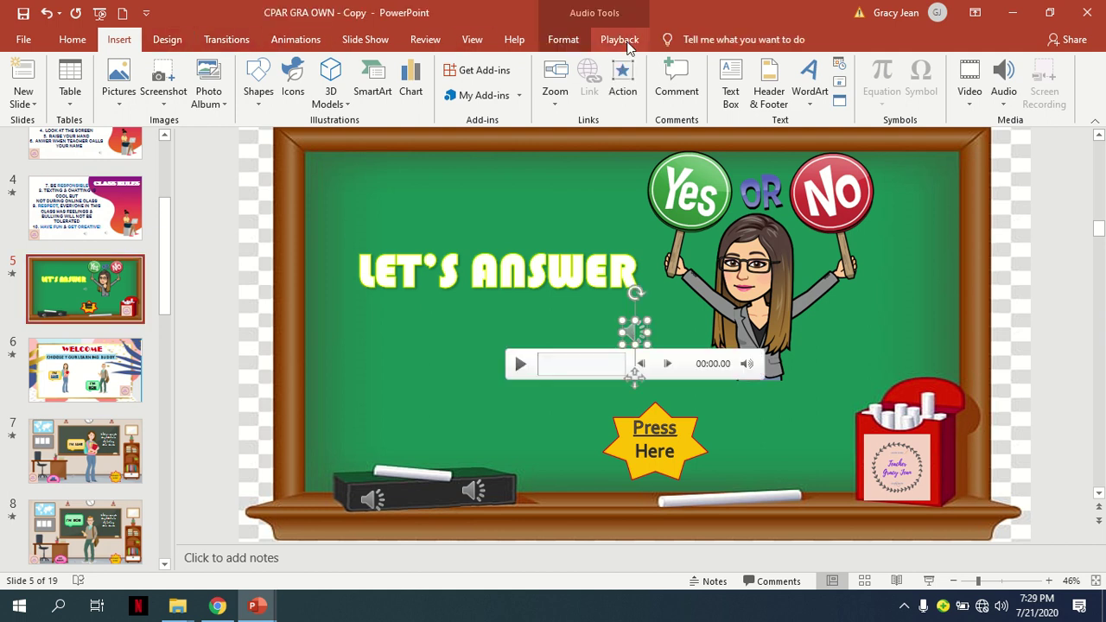
Set the voice audio's Start option to Automatically in Playback, then deselect it.
{"action": "left_click", "coordinate": [620, 39]}
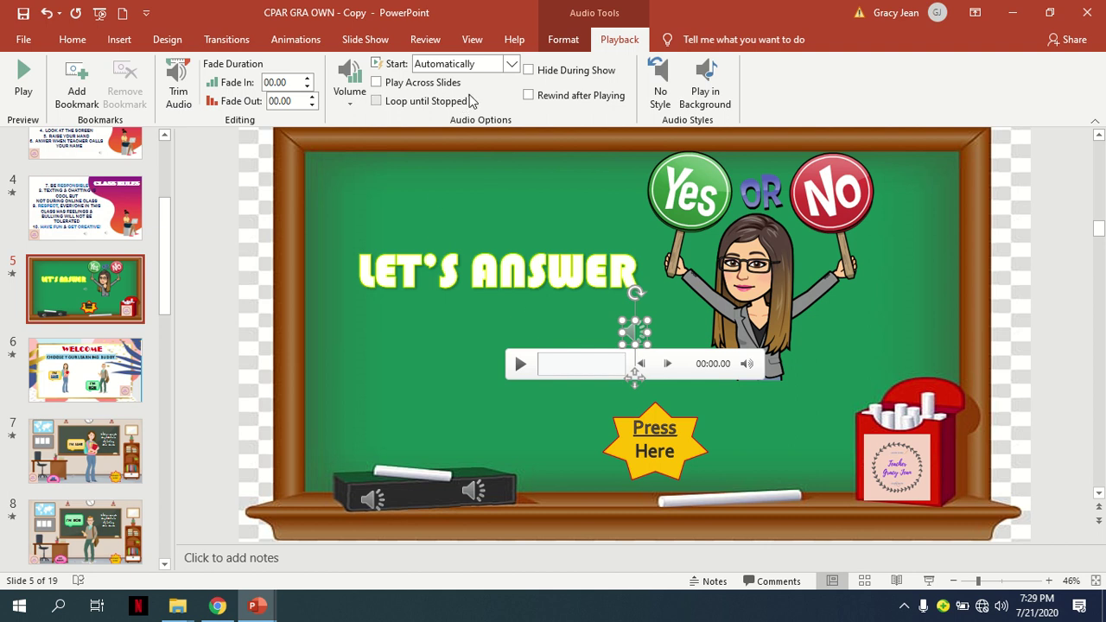
{"action": "left_click", "coordinate": [512, 65]}
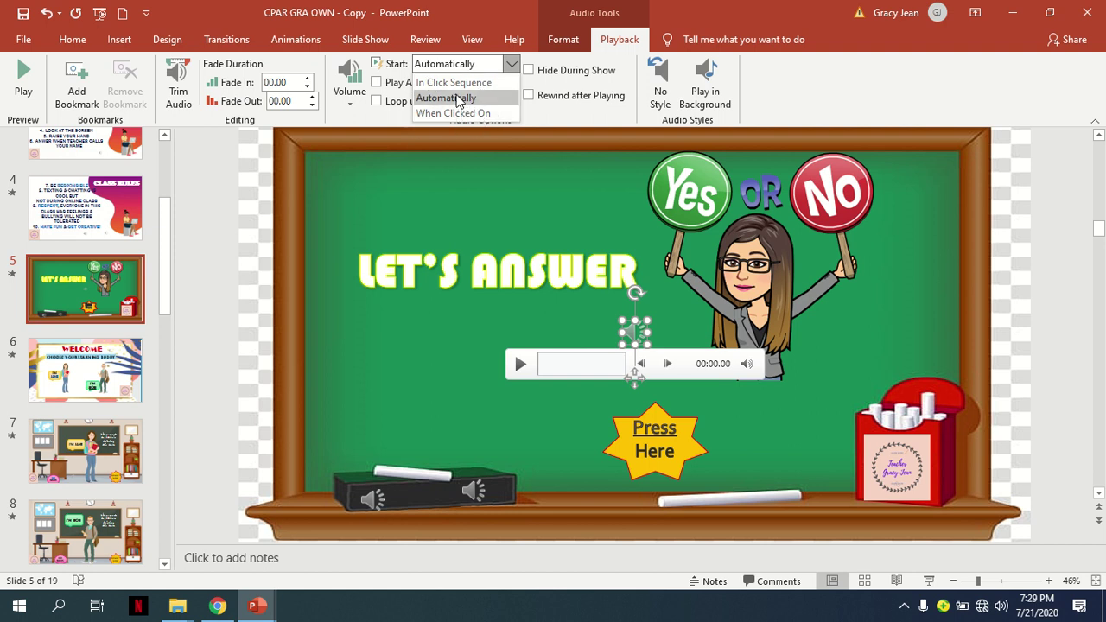
{"action": "left_click", "coordinate": [458, 99]}
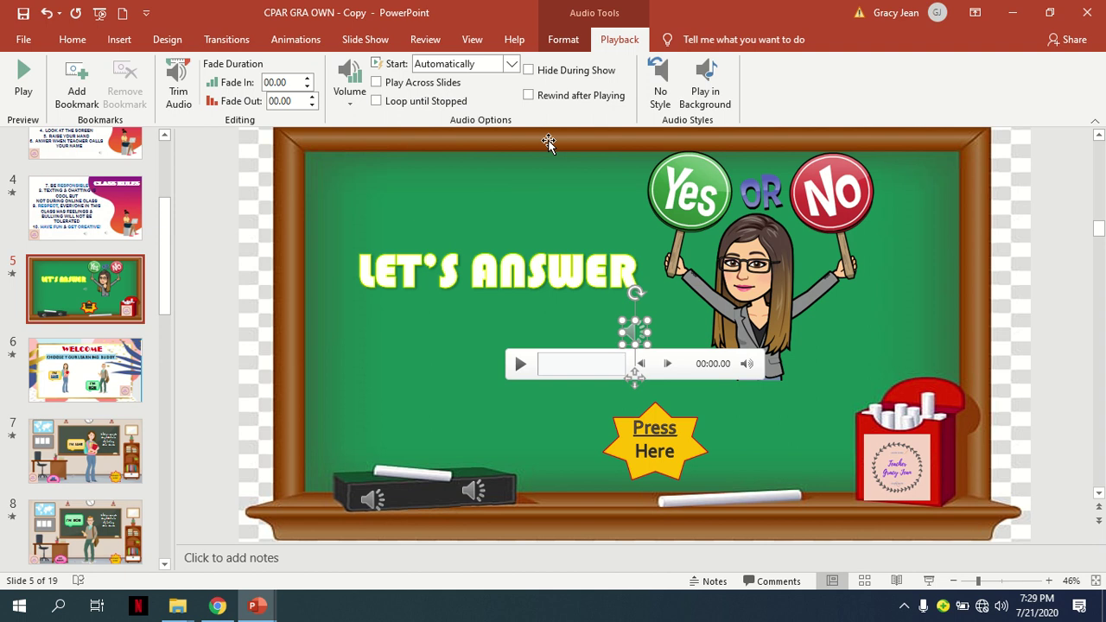
{"action": "left_click", "coordinate": [582, 203]}
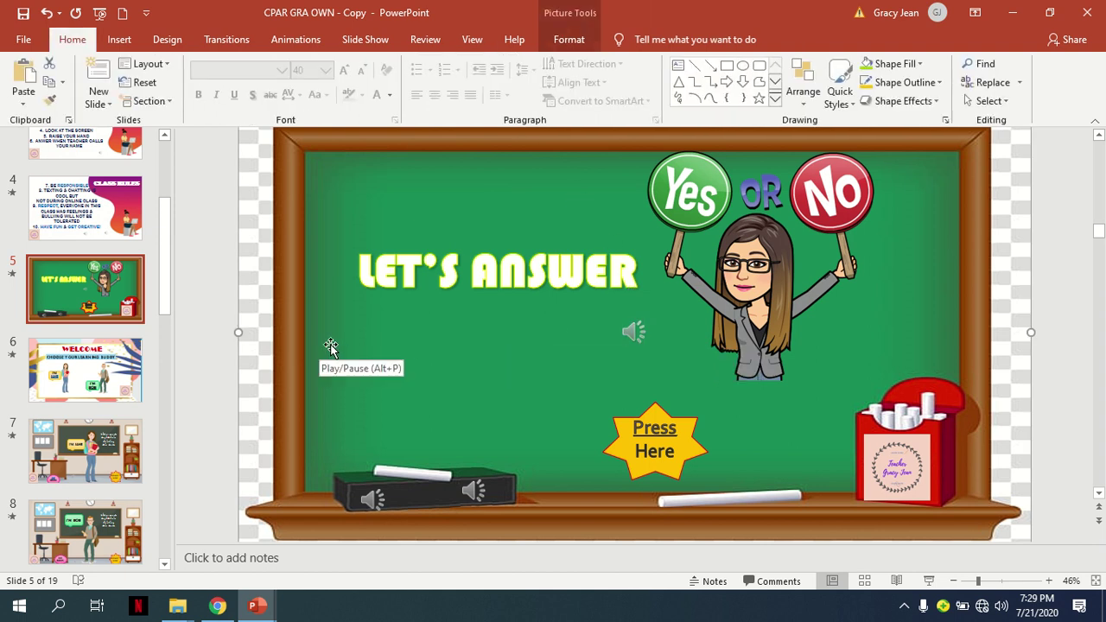
{"action": "key", "text": "Escape"}
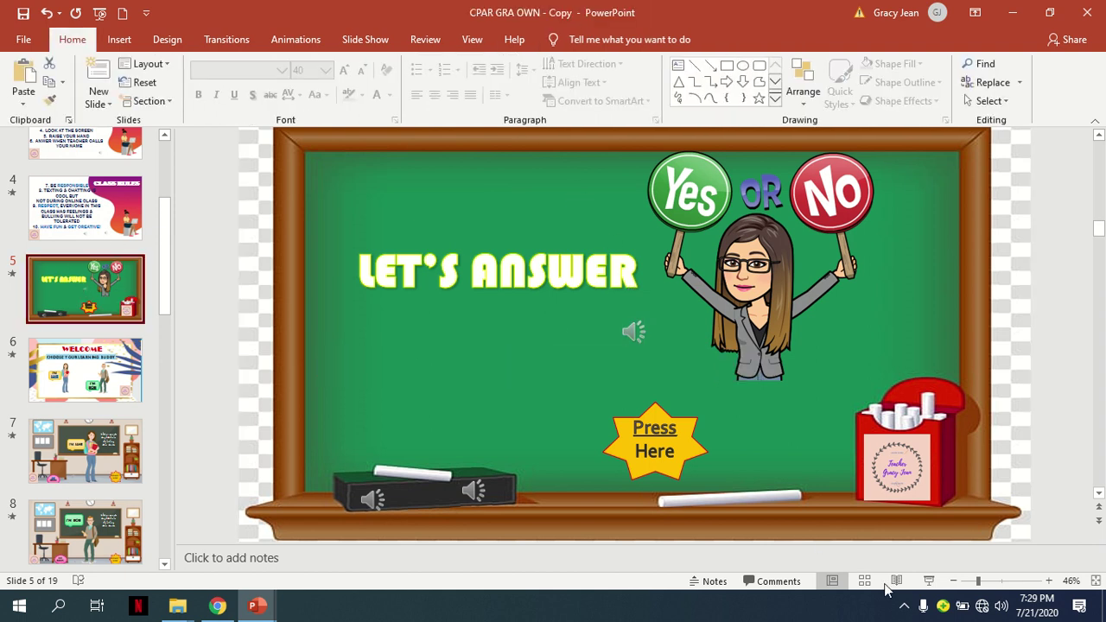
Run the show from slide 5 through Press Here, JANE, GO BACK and BOB, then exit.
{"action": "left_click", "coordinate": [927, 586]}
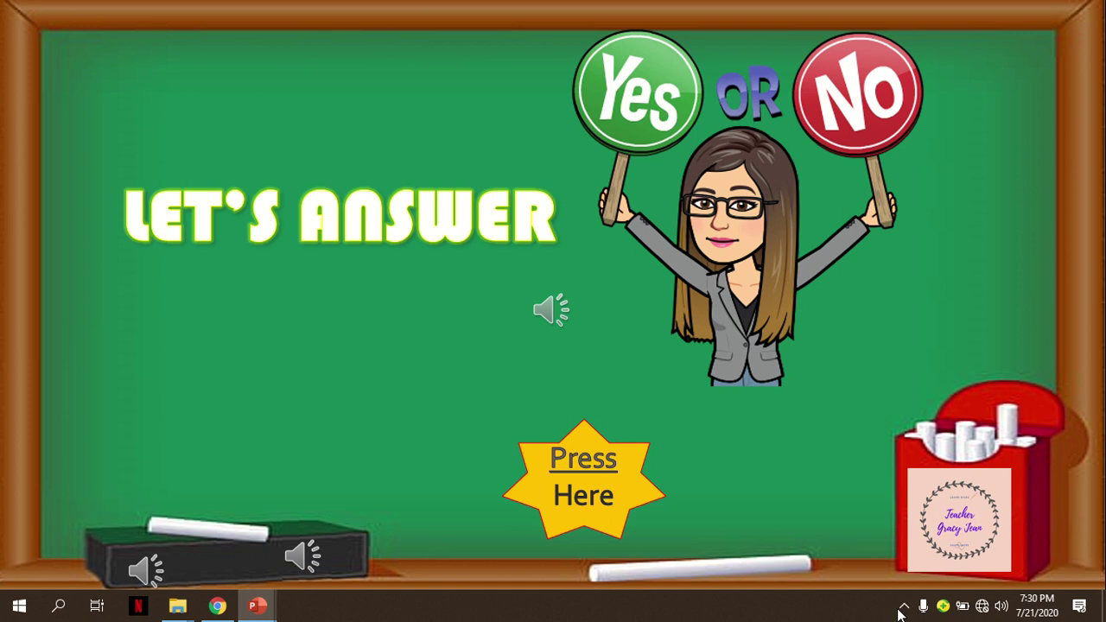
{"action": "left_click", "coordinate": [584, 466]}
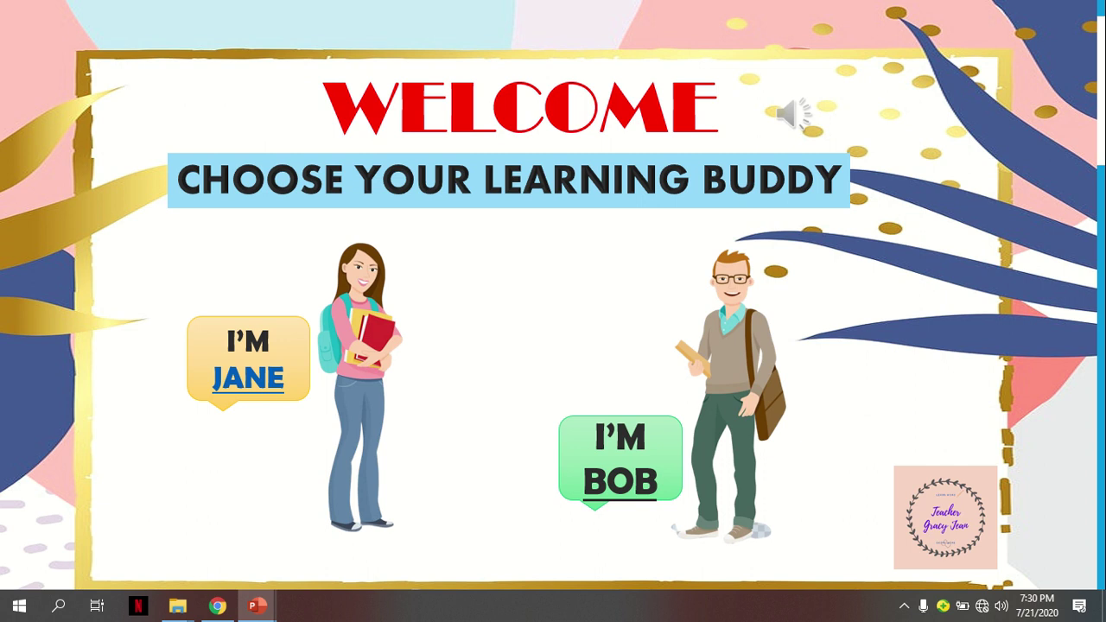
{"action": "left_click", "coordinate": [274, 353]}
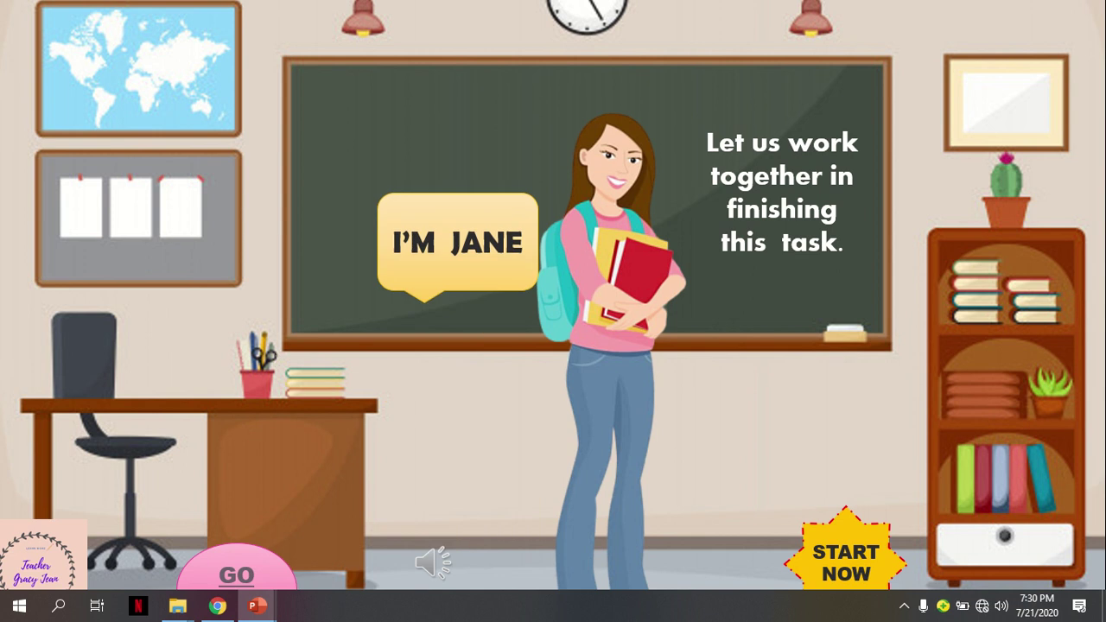
{"action": "left_click", "coordinate": [236, 557]}
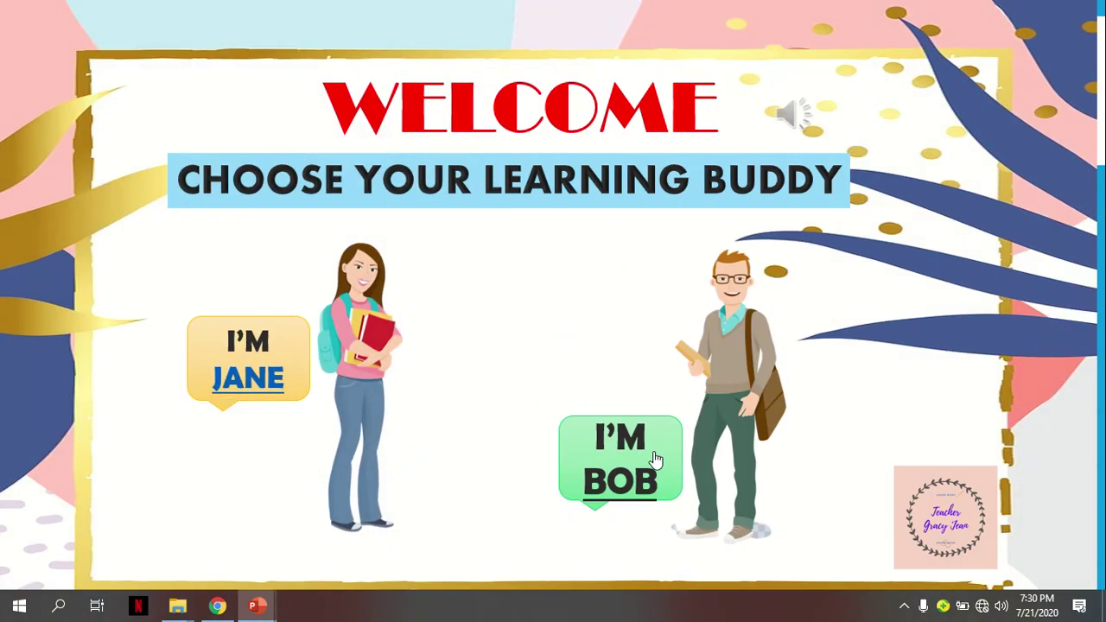
{"action": "left_click", "coordinate": [654, 458]}
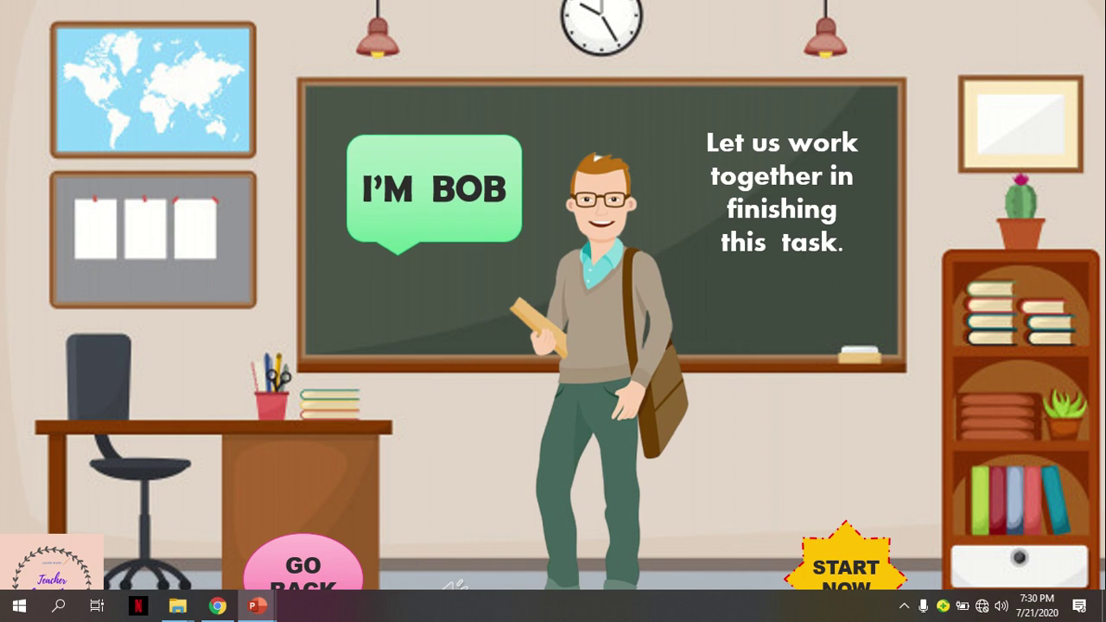
{"action": "key", "text": "Escape"}
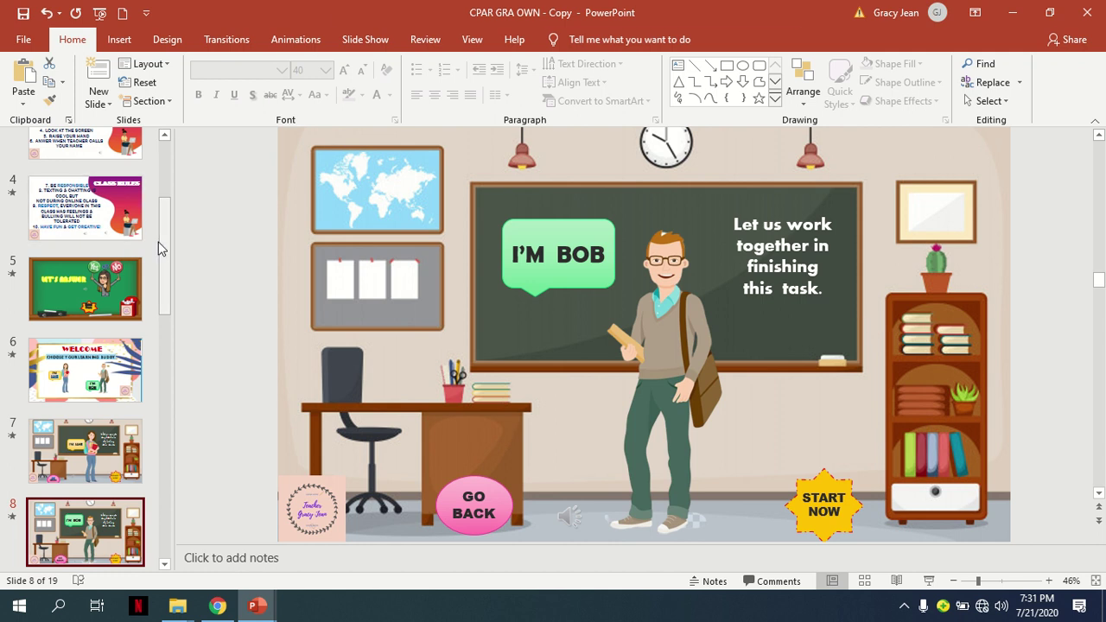
Return to slide 1, the Teacher title slide with the GOOD DAY character.
{"action": "left_click_drag", "start_coordinate": [163, 212], "coordinate": [164, 142]}
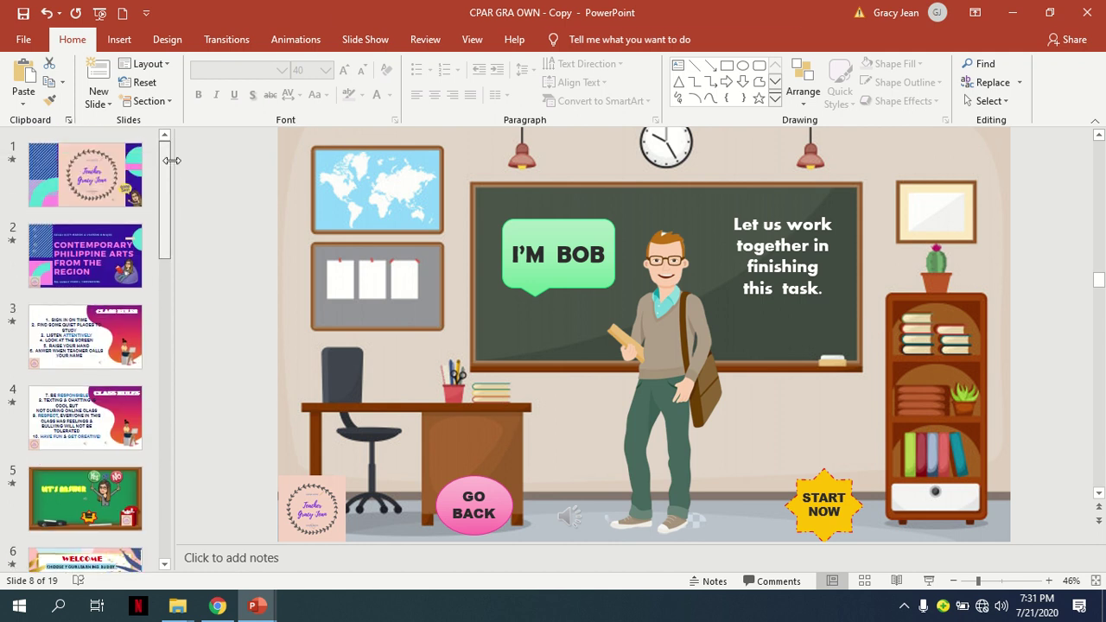
{"action": "left_click", "coordinate": [84, 180]}
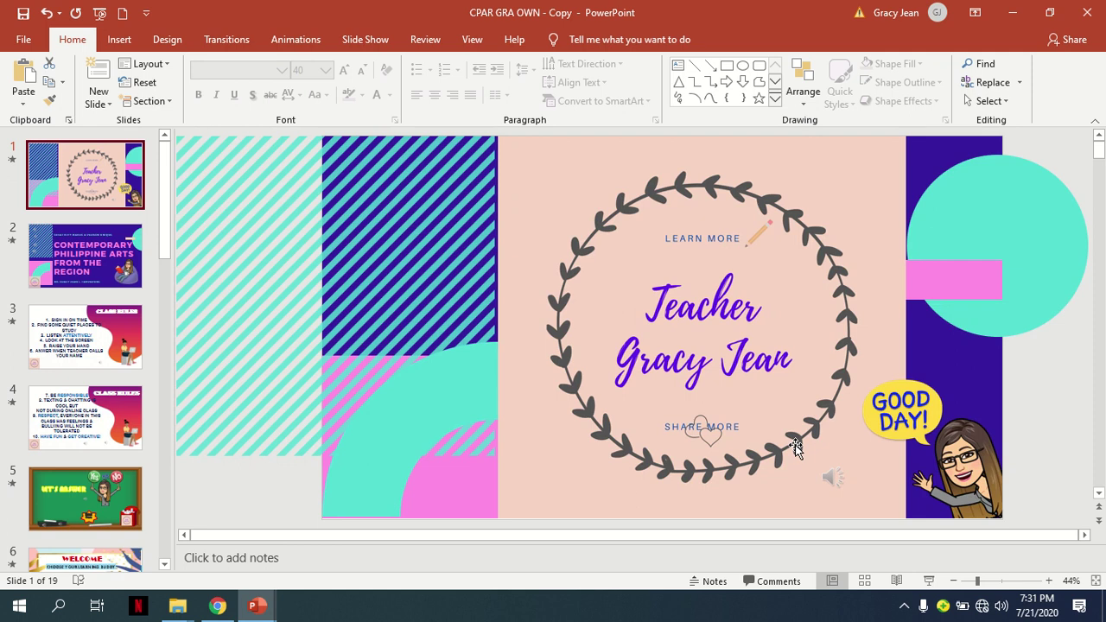